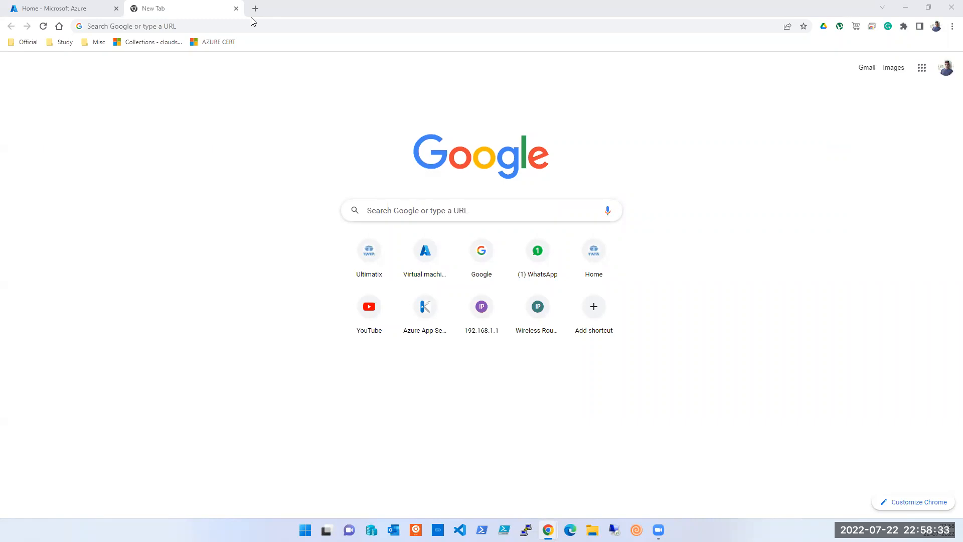
- Start a Chrome search for 'azure e', then return to the Microsoft Azure home tab
{"action": "left_click", "coordinate": [133, 27]}
{"action": "type", "text": "azure e"}
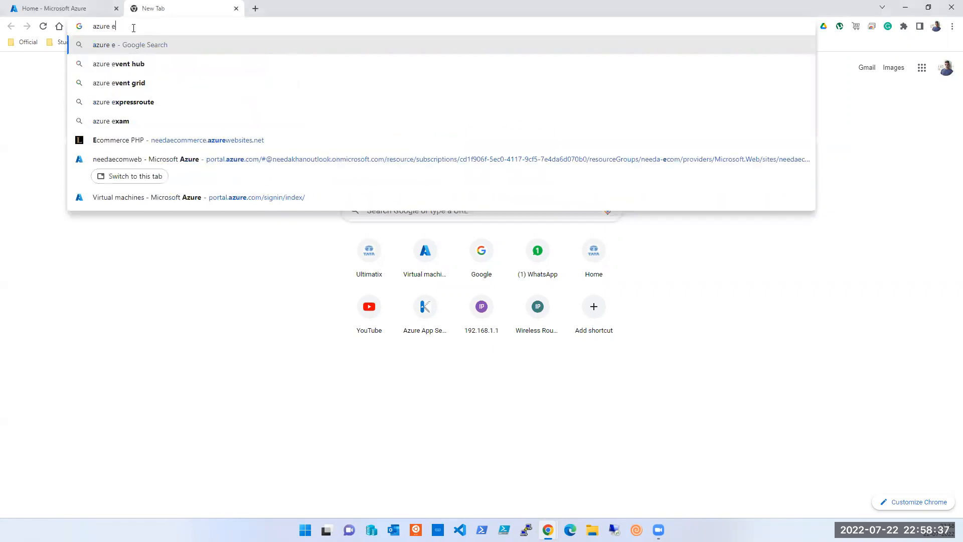
{"action": "left_click", "coordinate": [55, 14]}
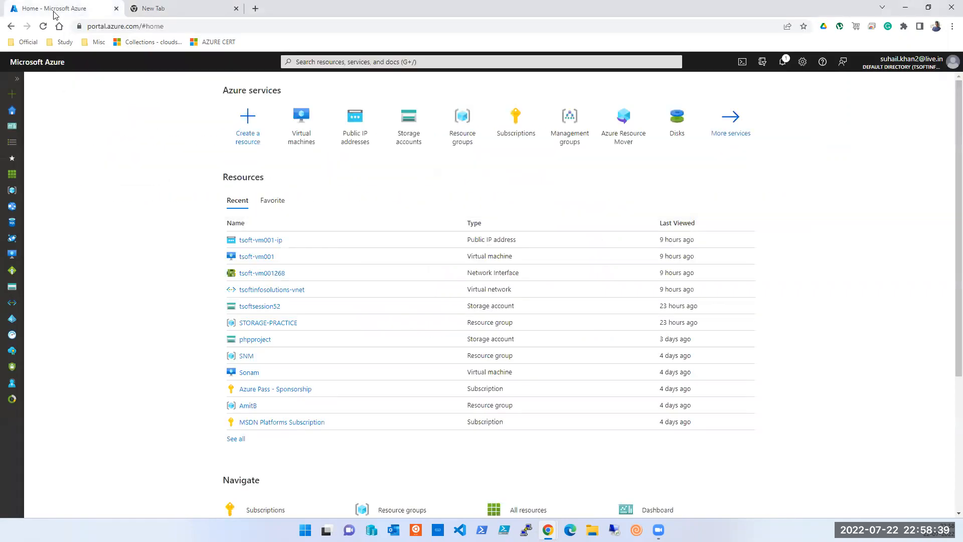
- Open the tsoftsession52 storage account from the Storage accounts list
{"action": "left_click", "coordinate": [424, 131]}
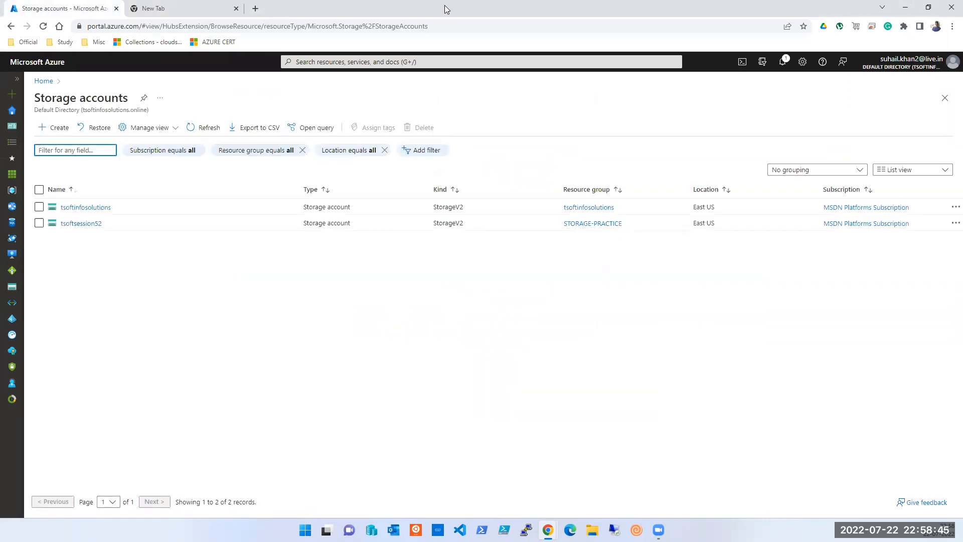
{"action": "left_click", "coordinate": [79, 224]}
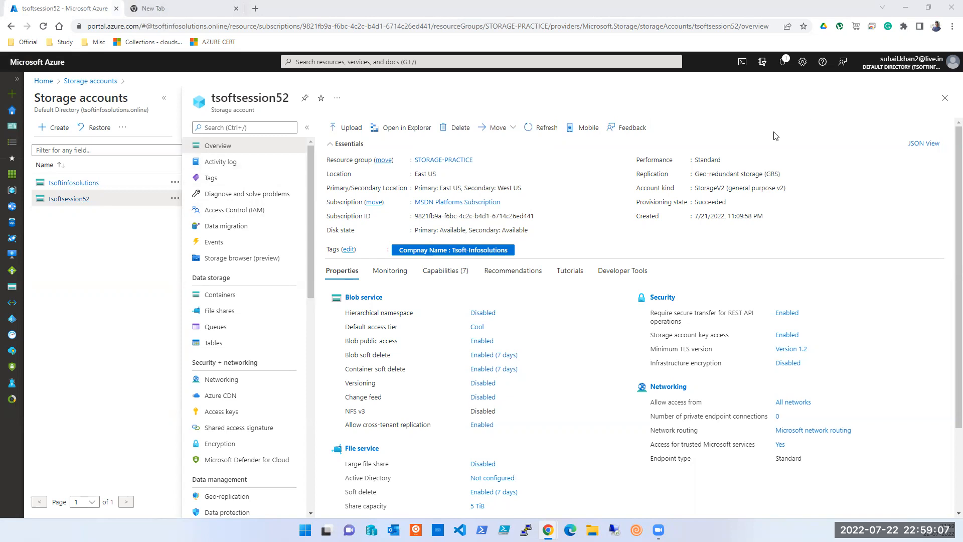
{"action": "left_click", "coordinate": [406, 134]}
- Open the Azure Storage Explorer download link in a new tab
{"action": "left_click", "coordinate": [405, 129]}
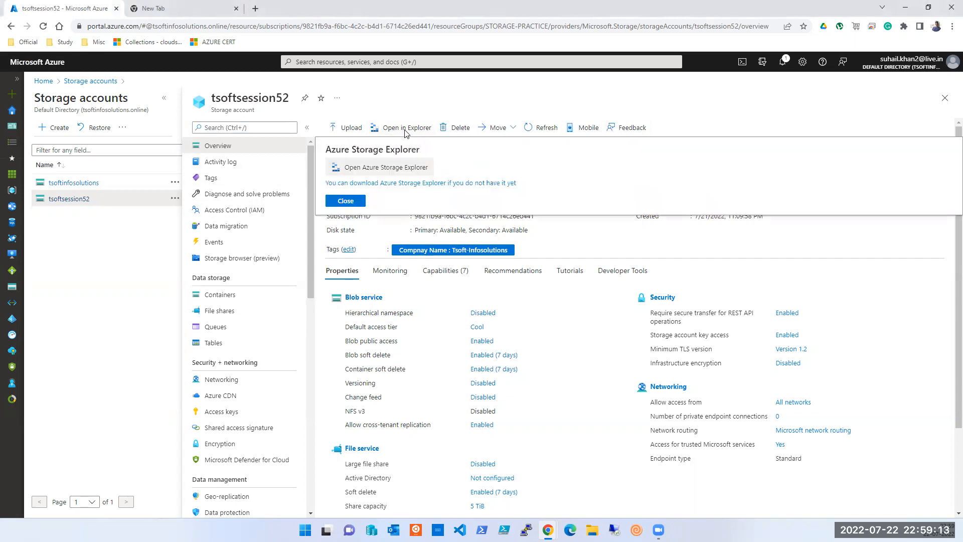
{"action": "right_click", "coordinate": [386, 188]}
{"action": "left_click", "coordinate": [414, 195]}
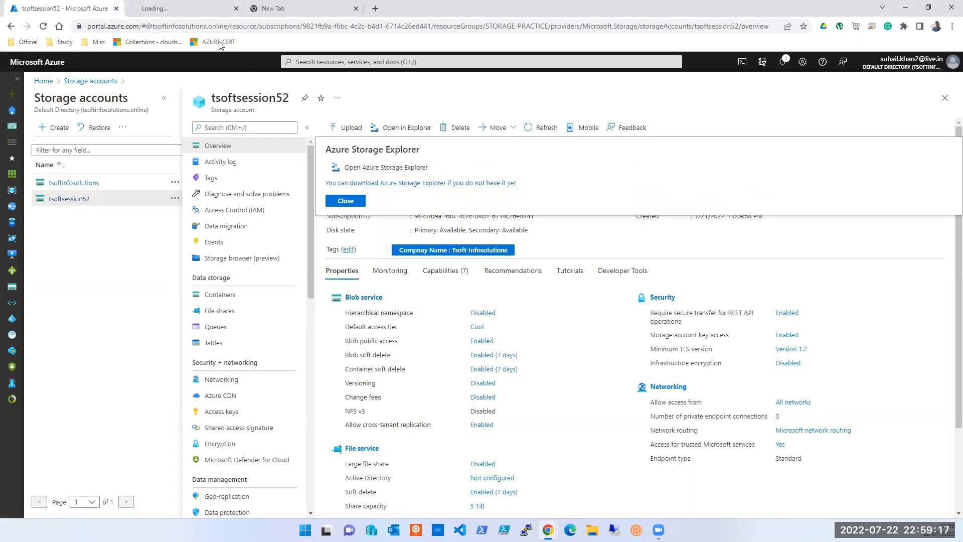
- On the Storage Explorer download page, dismiss the Microsoft survey prompt and return to the portal
{"action": "left_click", "coordinate": [192, 11]}
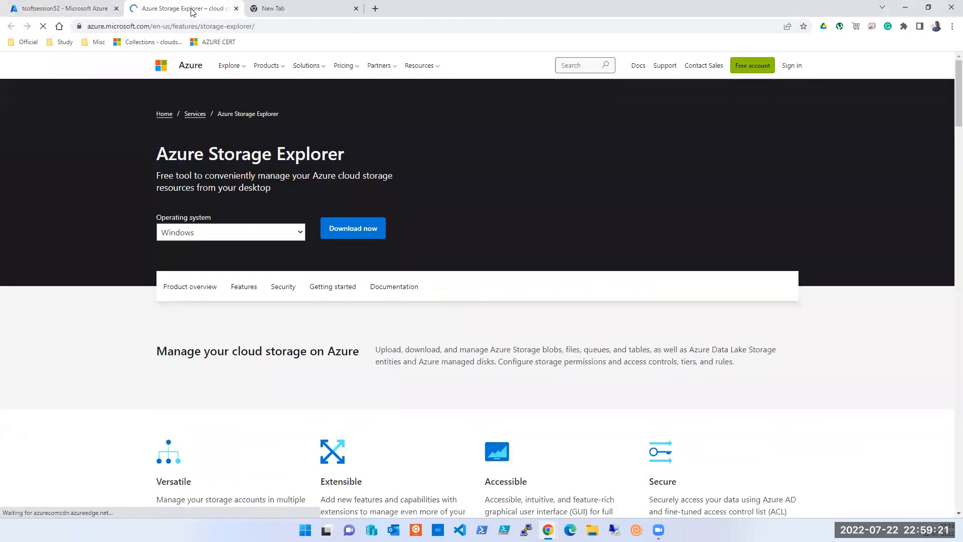
{"action": "left_click", "coordinate": [325, 28]}
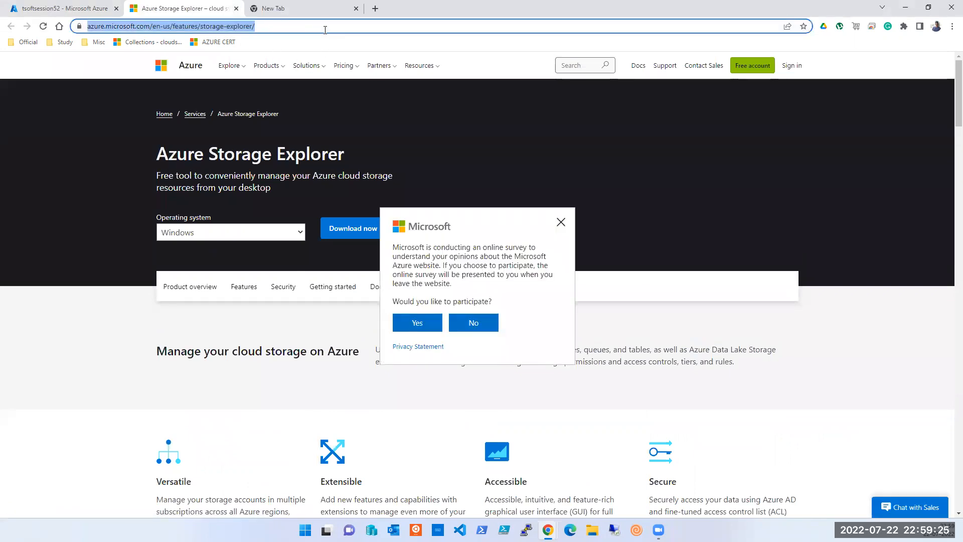
{"action": "left_click", "coordinate": [941, 55]}
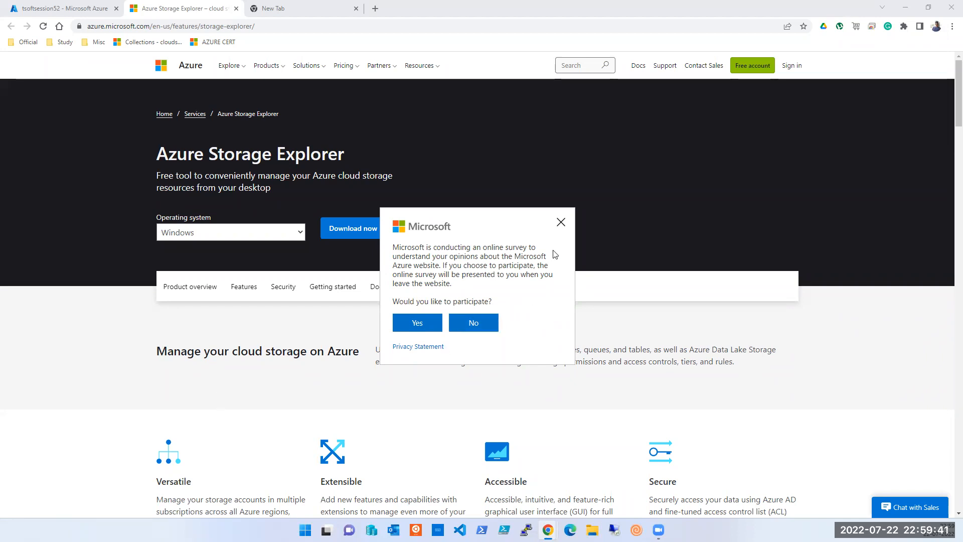
{"action": "left_click", "coordinate": [561, 222]}
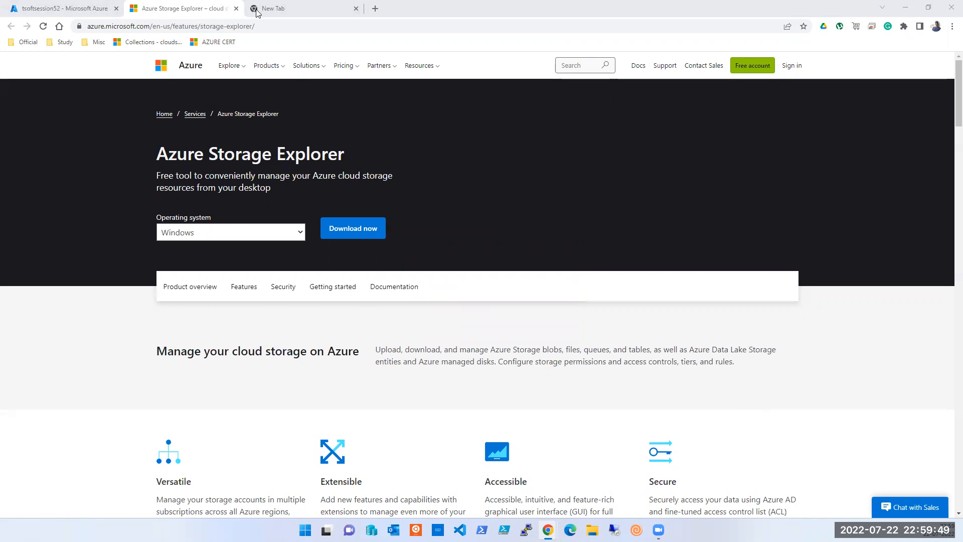
{"action": "left_click", "coordinate": [64, 10]}
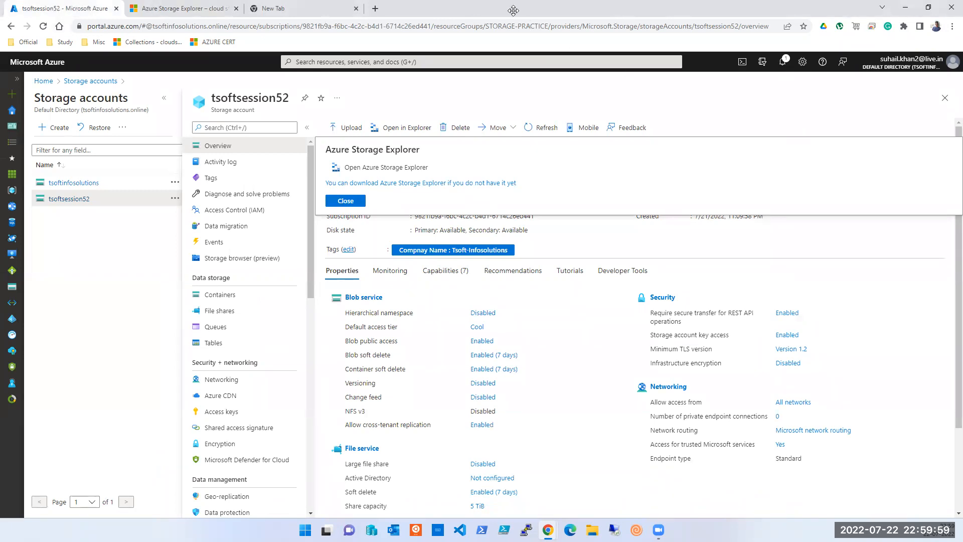
- Close the Azure Storage Explorer flyout on the tsoftsession52 overview
{"action": "left_click", "coordinate": [314, 11]}
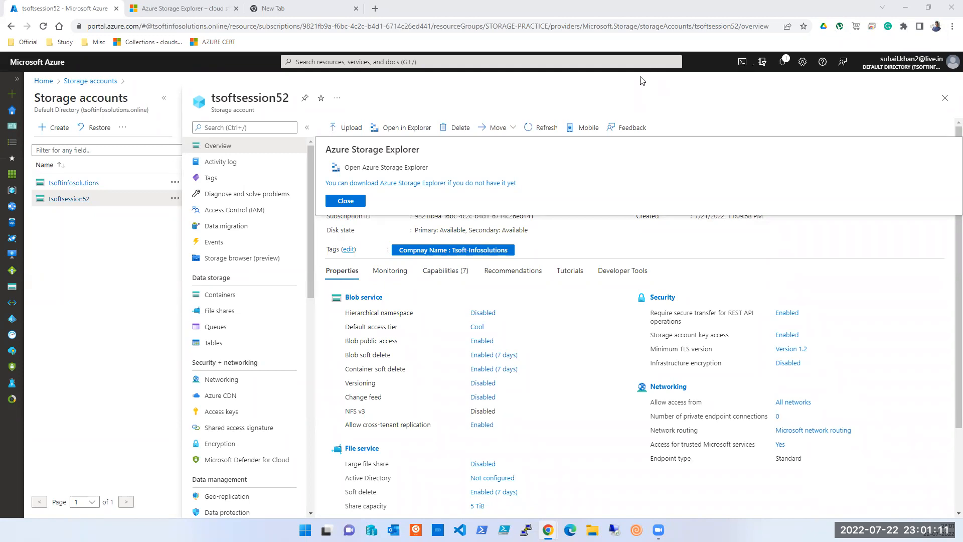
{"action": "left_click", "coordinate": [345, 201]}
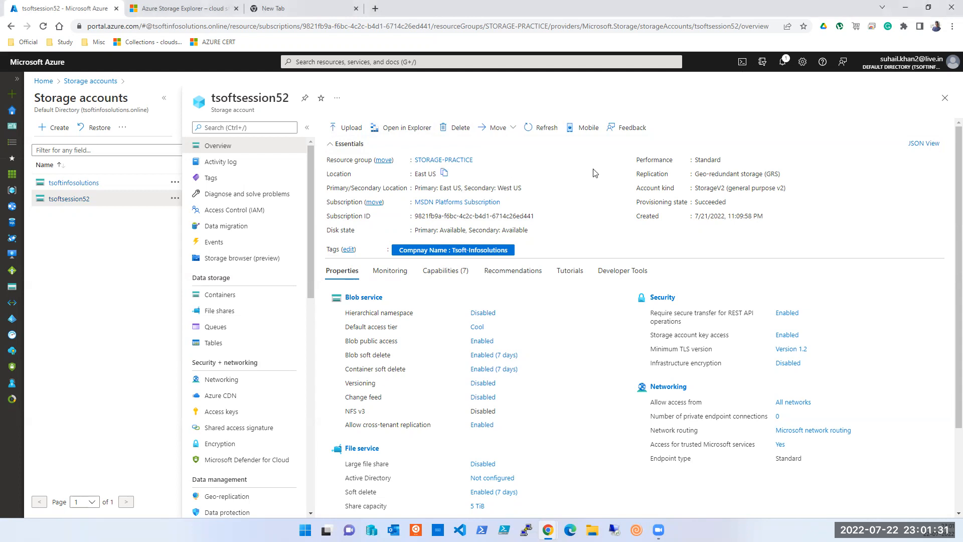
{"action": "left_click", "coordinate": [905, 9]}
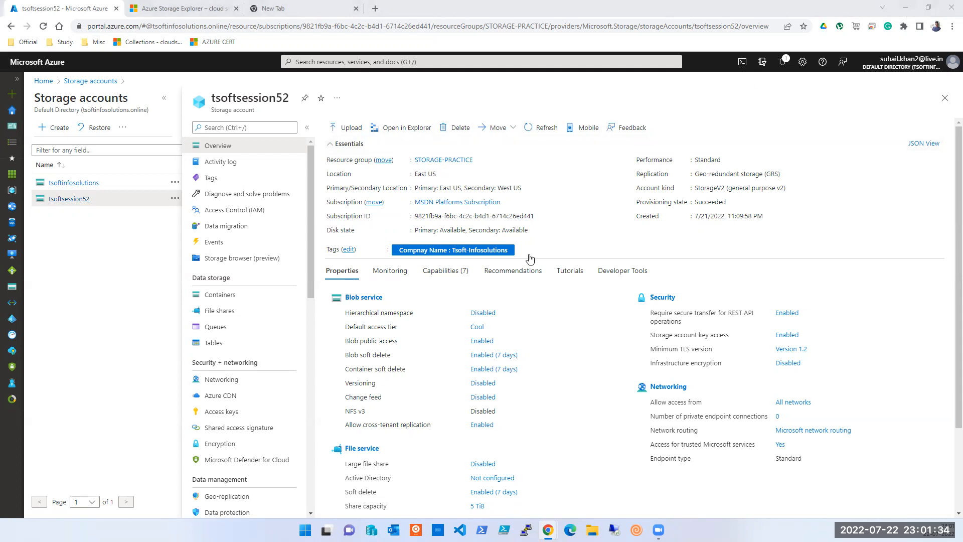
- Reopen the Storage Explorer download page, check its operating system choices, then close the portal flyout
{"action": "left_click", "coordinate": [400, 129]}
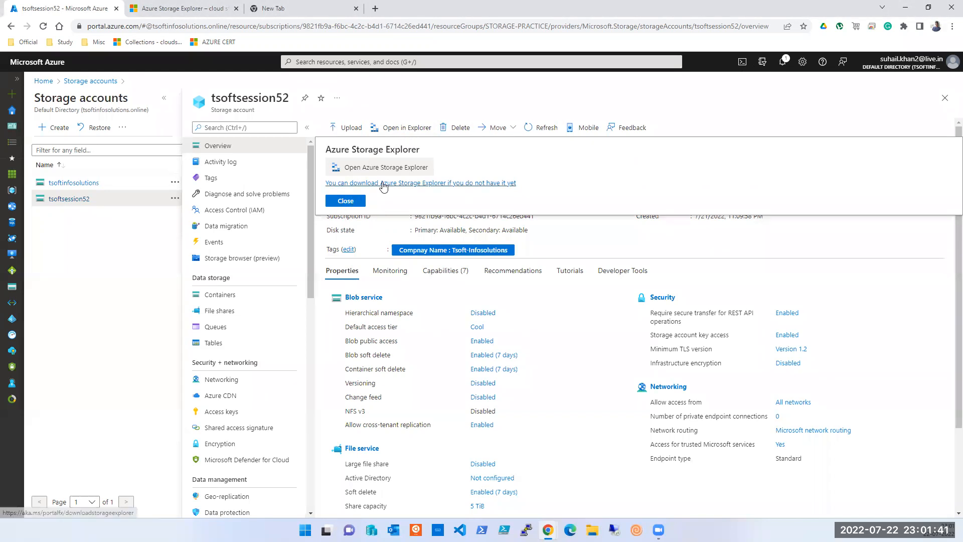
{"action": "left_click", "coordinate": [384, 184]}
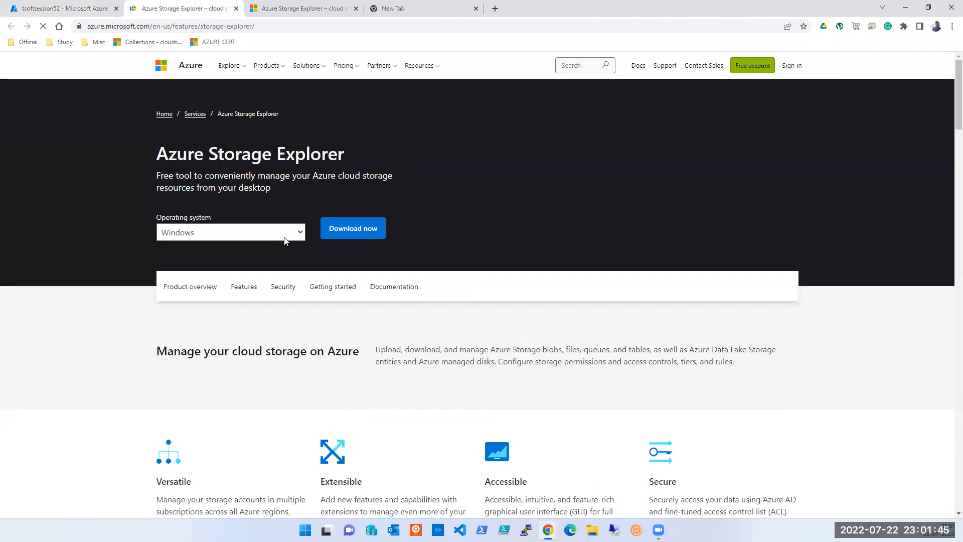
{"action": "left_click", "coordinate": [286, 233]}
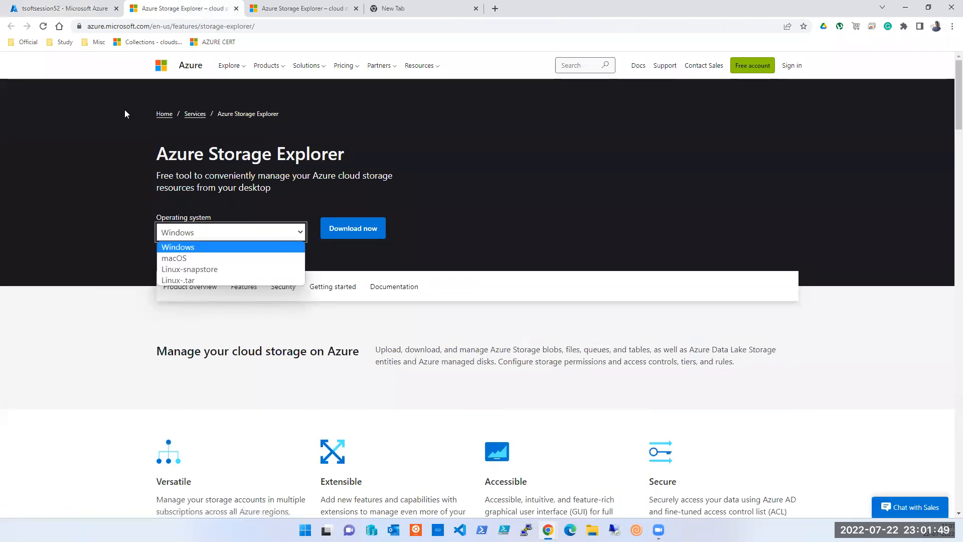
{"action": "left_click", "coordinate": [67, 11]}
{"action": "left_click", "coordinate": [67, 12]}
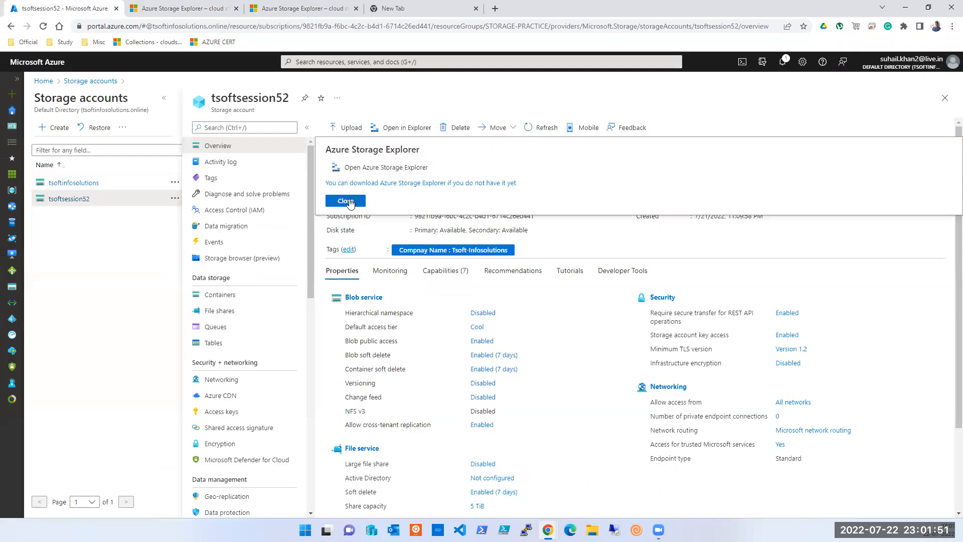
{"action": "left_click", "coordinate": [350, 201]}
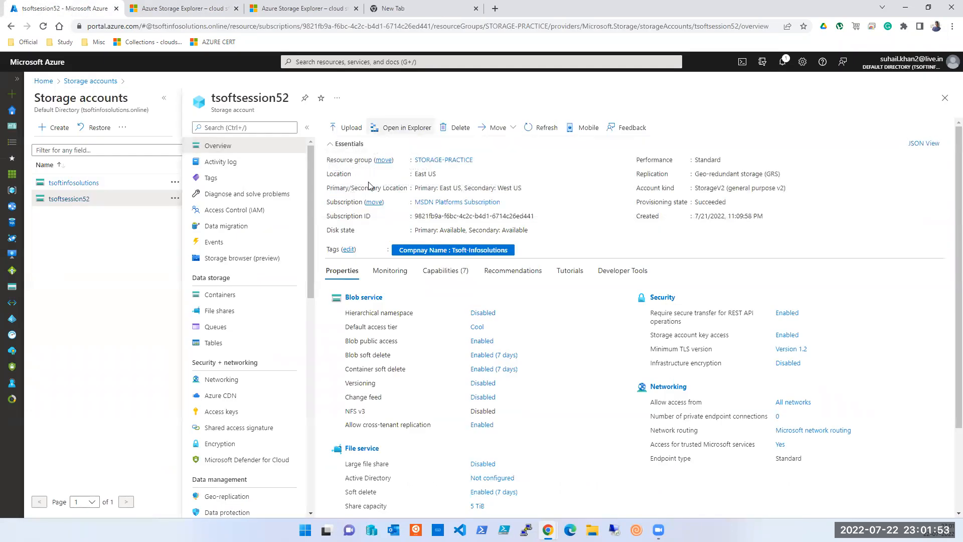
- Check notifications, close the tsoftsession52 view, and reopen Storage accounts from Home
{"action": "left_click", "coordinate": [782, 61]}
{"action": "left_click", "coordinate": [945, 84]}
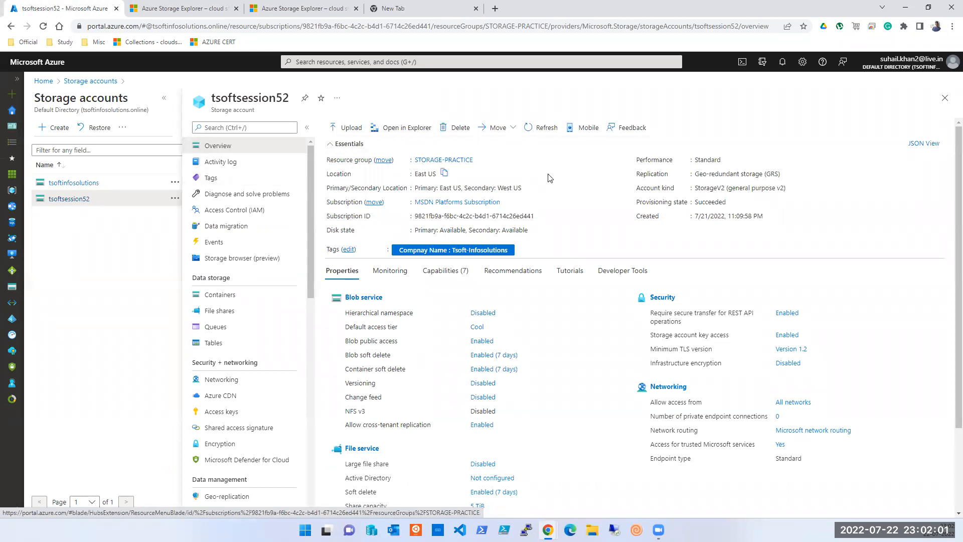
{"action": "left_click", "coordinate": [945, 97]}
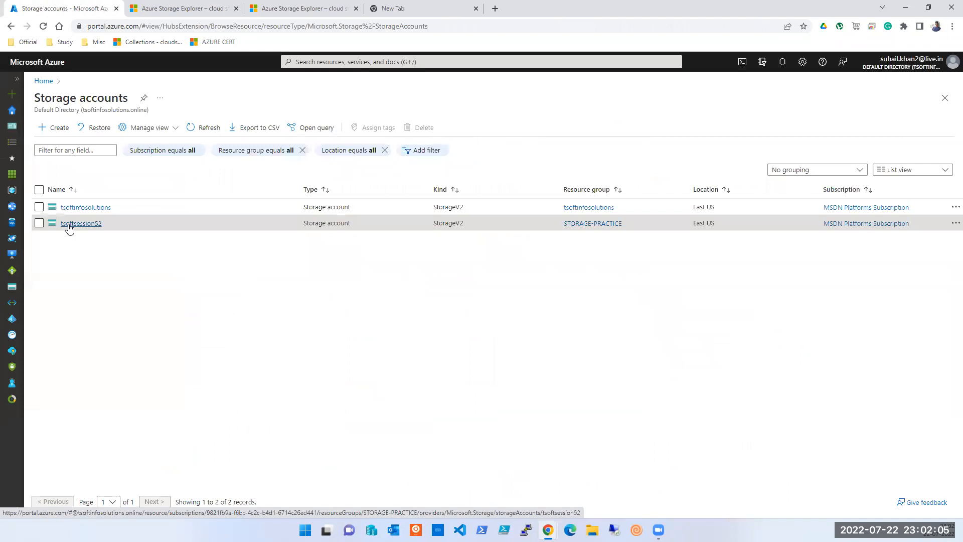
{"action": "left_click", "coordinate": [12, 110]}
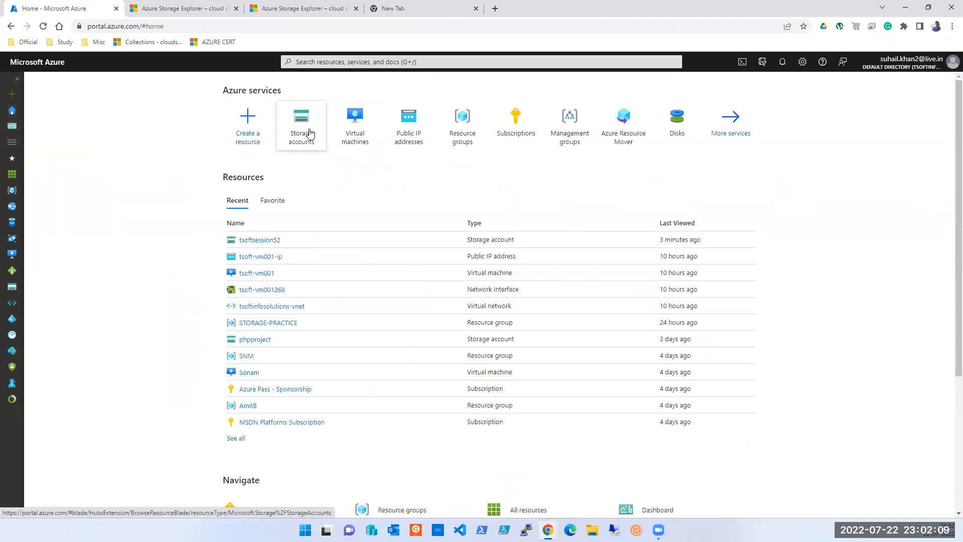
{"action": "left_click", "coordinate": [309, 133]}
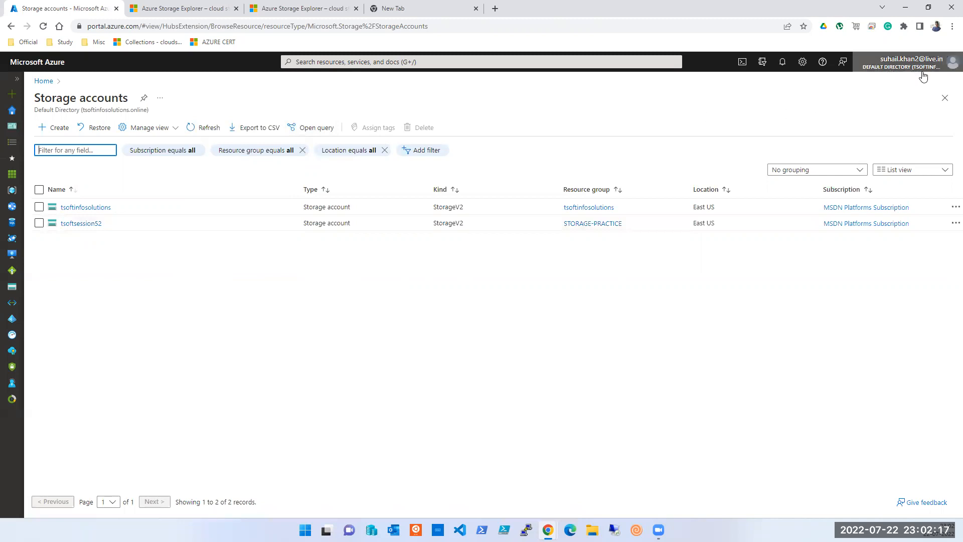
- Open tsoftsession52, list its $logs and tsoftsession52con containers, then close the blade
{"action": "mouse_move", "coordinate": [926, 73]}
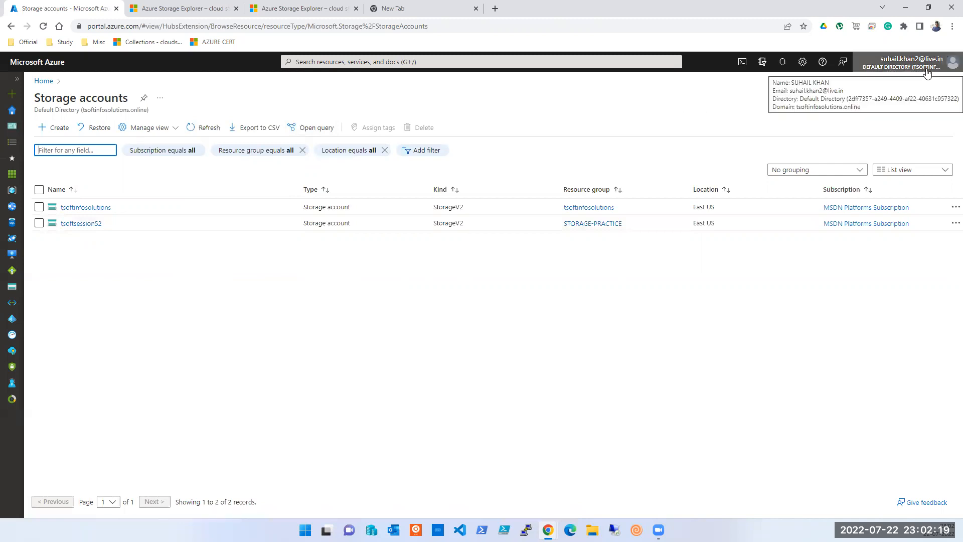
{"action": "left_click", "coordinate": [82, 224]}
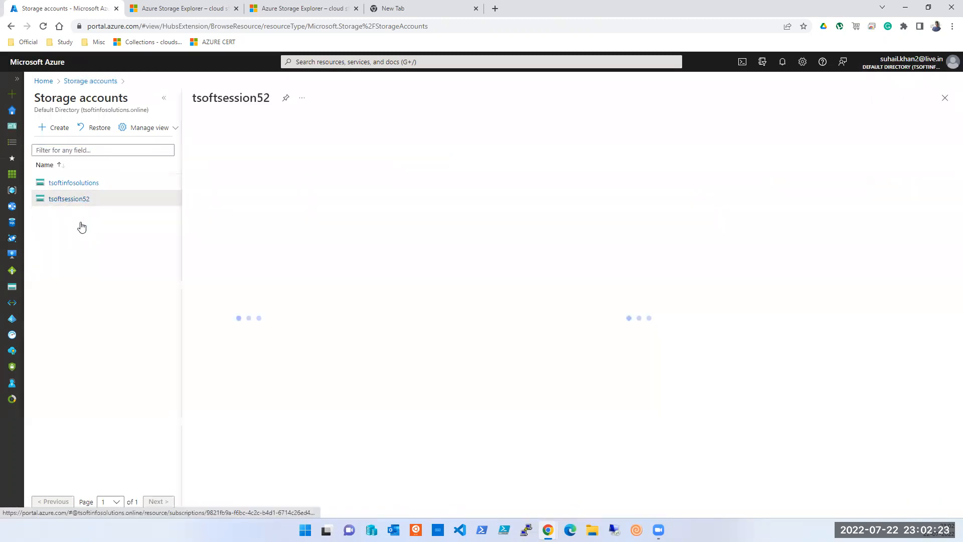
{"action": "left_click", "coordinate": [165, 99]}
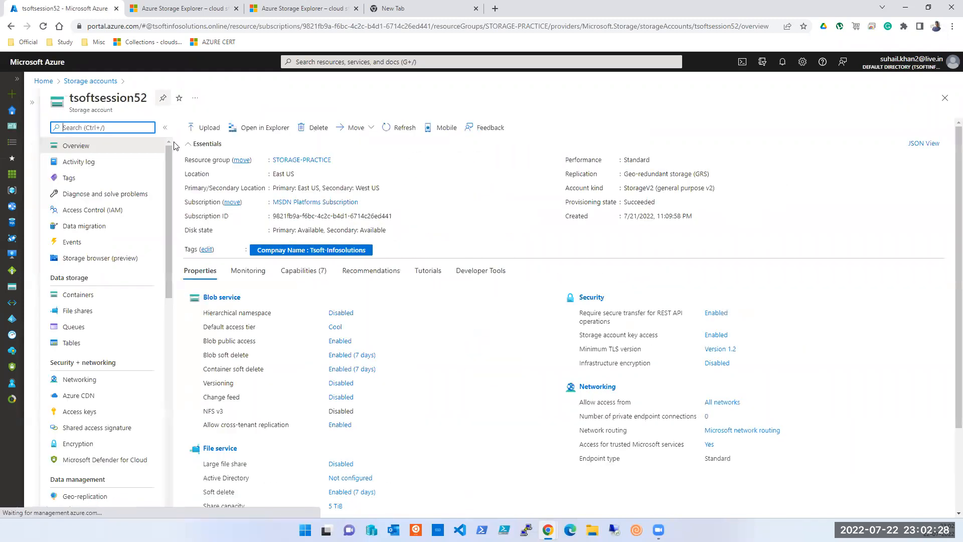
{"action": "left_click", "coordinate": [80, 295]}
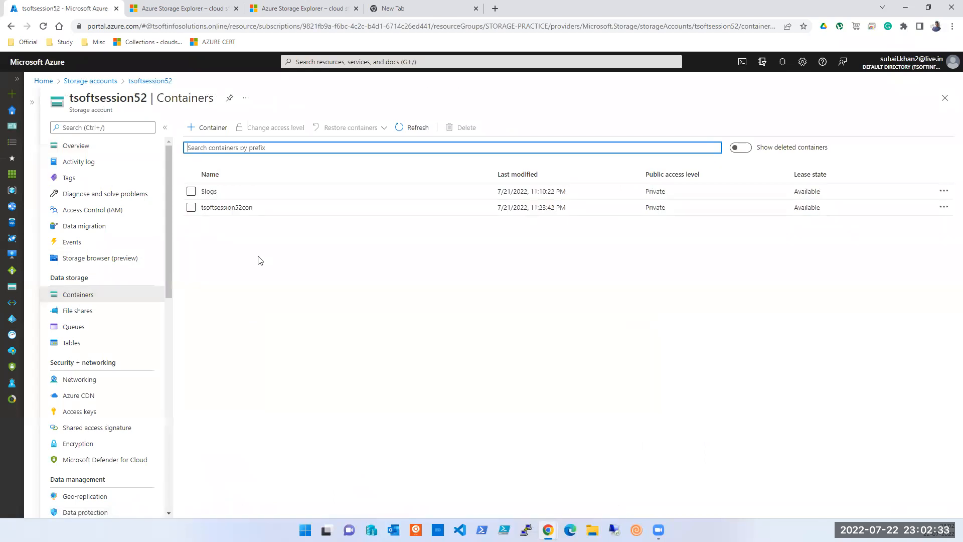
{"action": "left_click", "coordinate": [943, 99]}
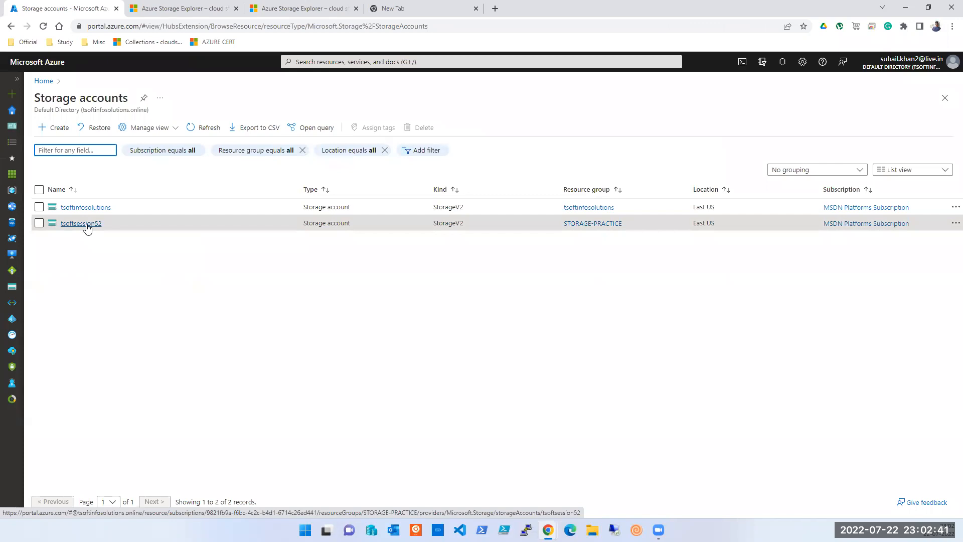
- Open tsoftsession52 and dismiss its Open in Storage Explorer prompt
{"action": "left_click", "coordinate": [87, 225]}
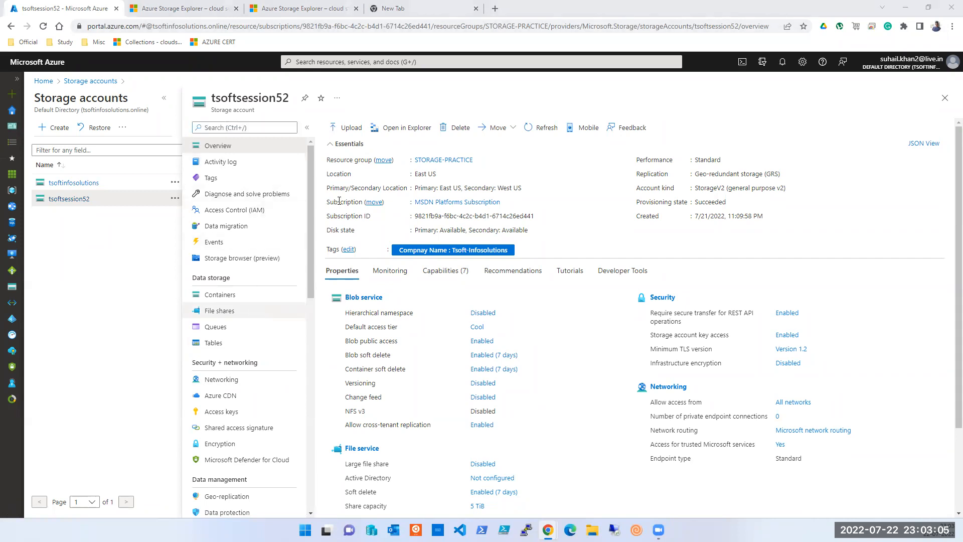
{"action": "left_click", "coordinate": [409, 130]}
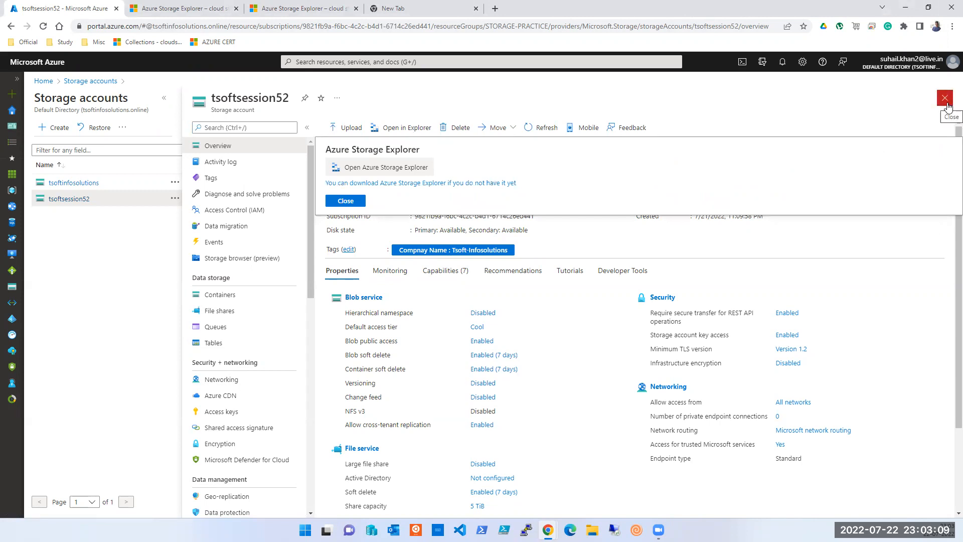
{"action": "left_click", "coordinate": [346, 201]}
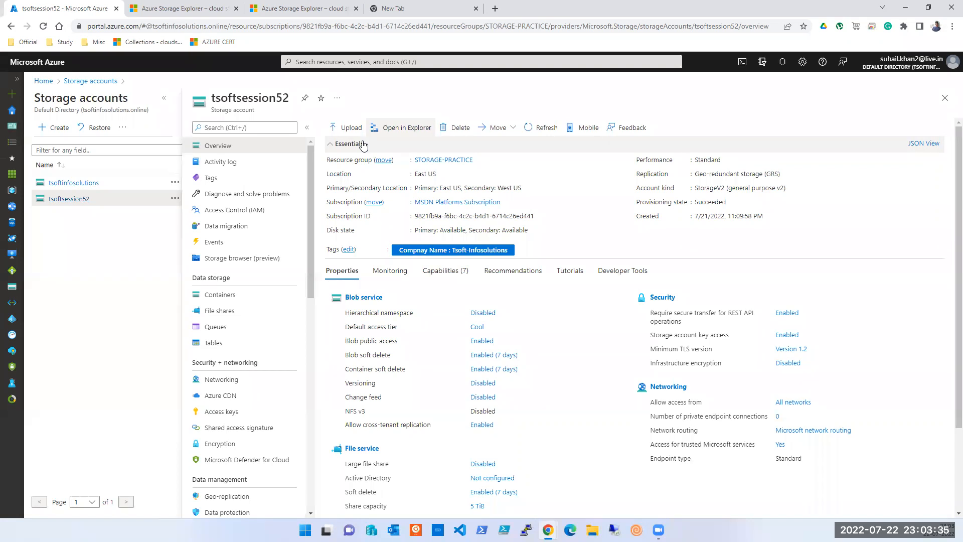
- View the containers, return to the overview, and bring up the Storage Explorer prompt again
{"action": "left_click", "coordinate": [229, 299]}
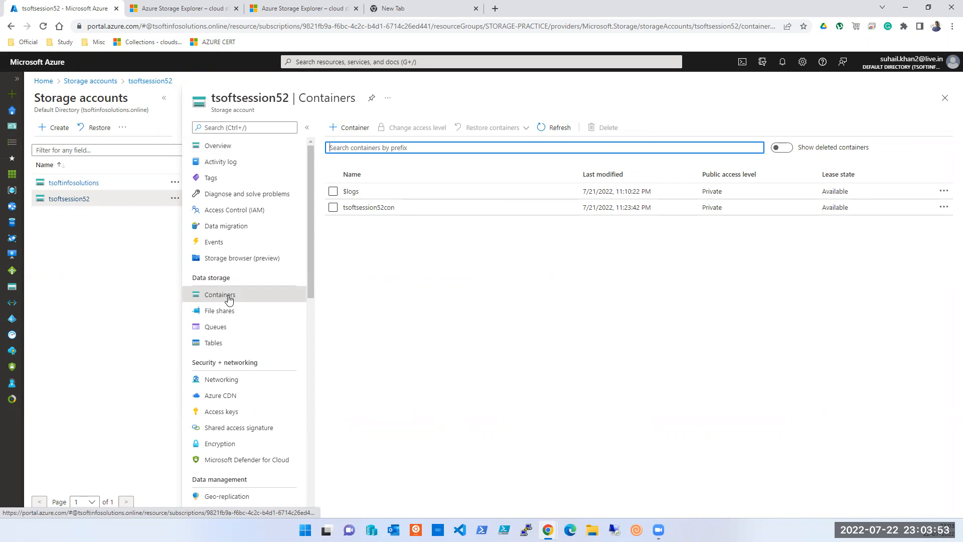
{"action": "left_click", "coordinate": [228, 145]}
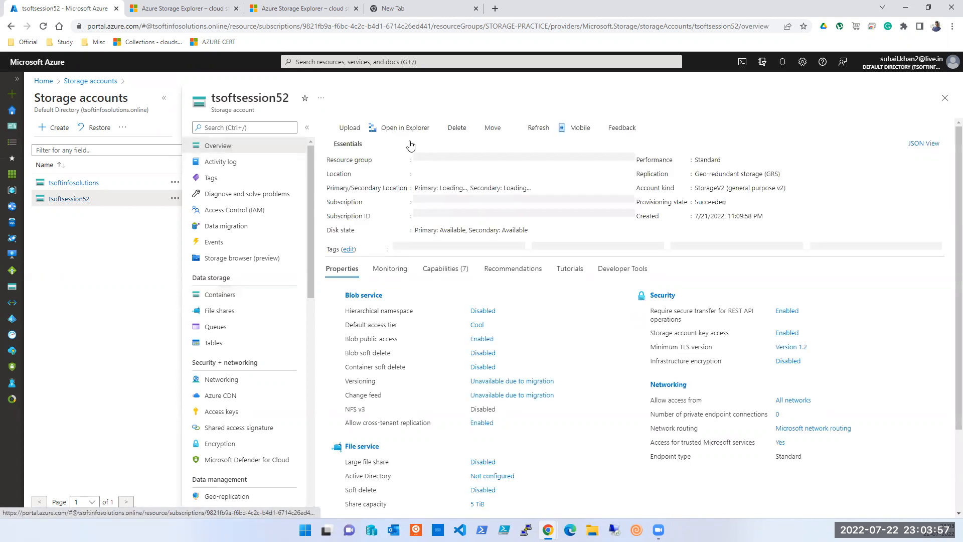
{"action": "left_click", "coordinate": [389, 129]}
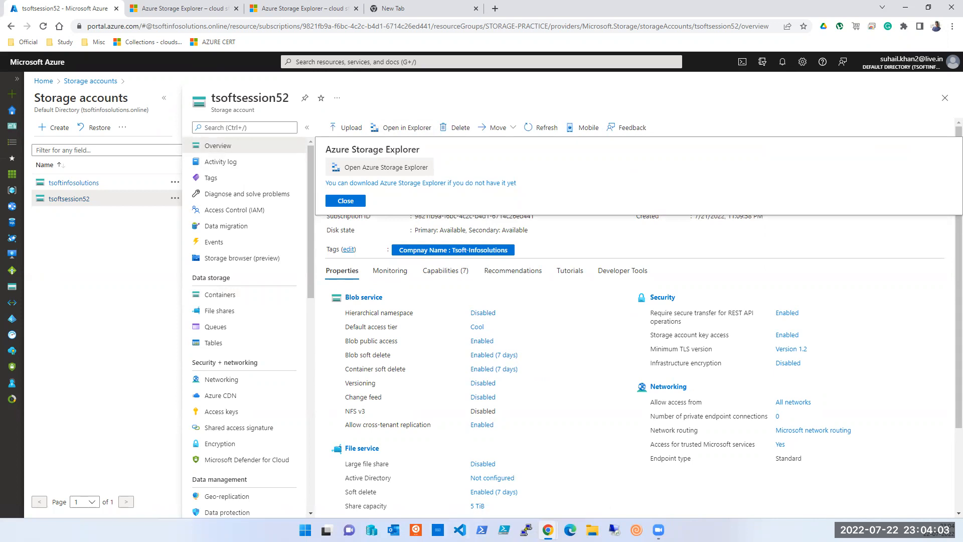
{"action": "left_click", "coordinate": [305, 529]}
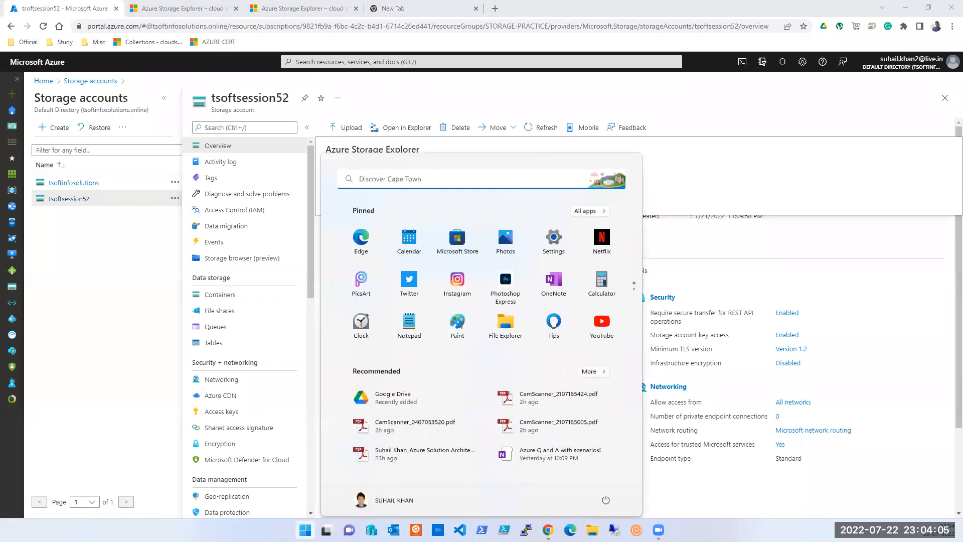
- Launch Microsoft Azure Storage Explorer from Start search 'azure', then minimize it
{"action": "type", "text": "azure"}
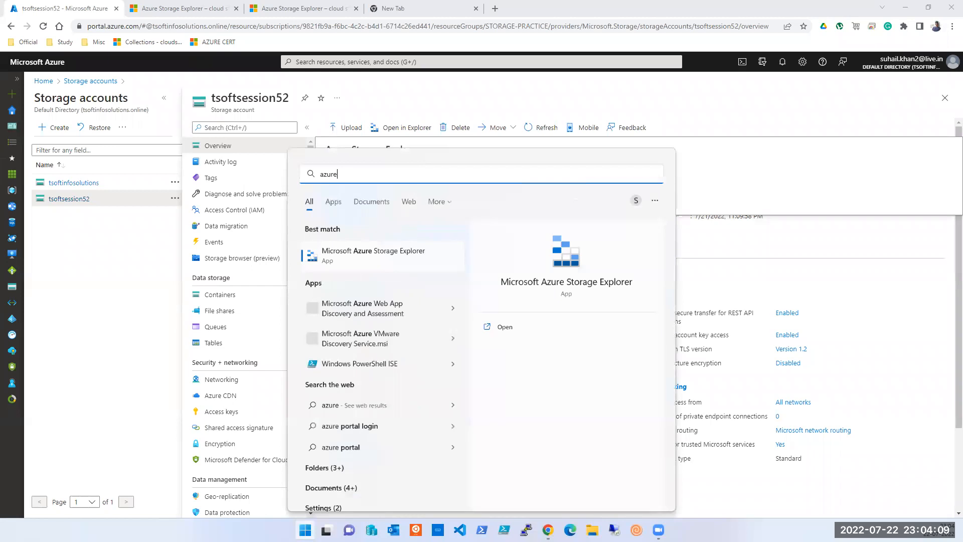
{"action": "key", "text": "Return"}
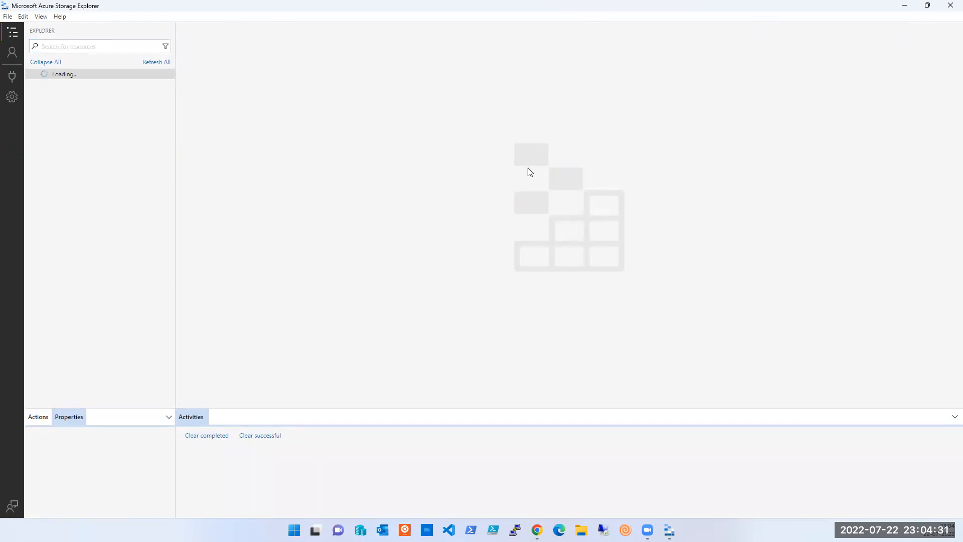
{"action": "left_click", "coordinate": [903, 6]}
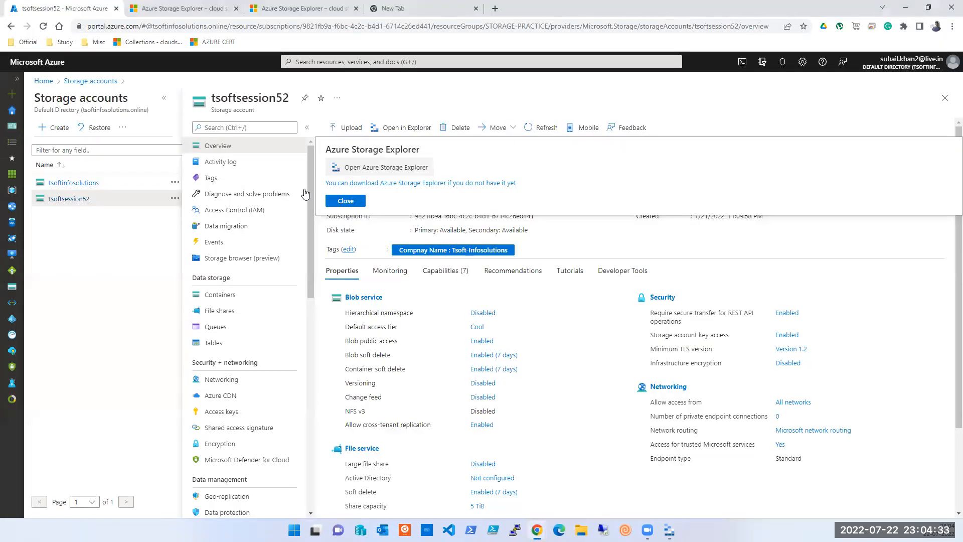
- Dismiss the portal's Storage Explorer prompt and collapse the Storage accounts pane
{"action": "left_click", "coordinate": [352, 201]}
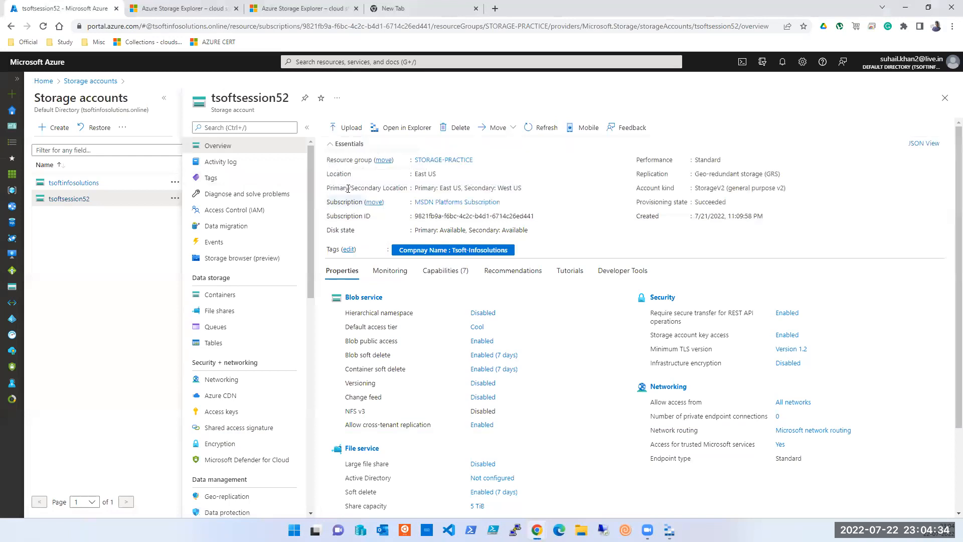
{"action": "left_click", "coordinate": [163, 103]}
{"action": "triple_click", "coordinate": [99, 111]}
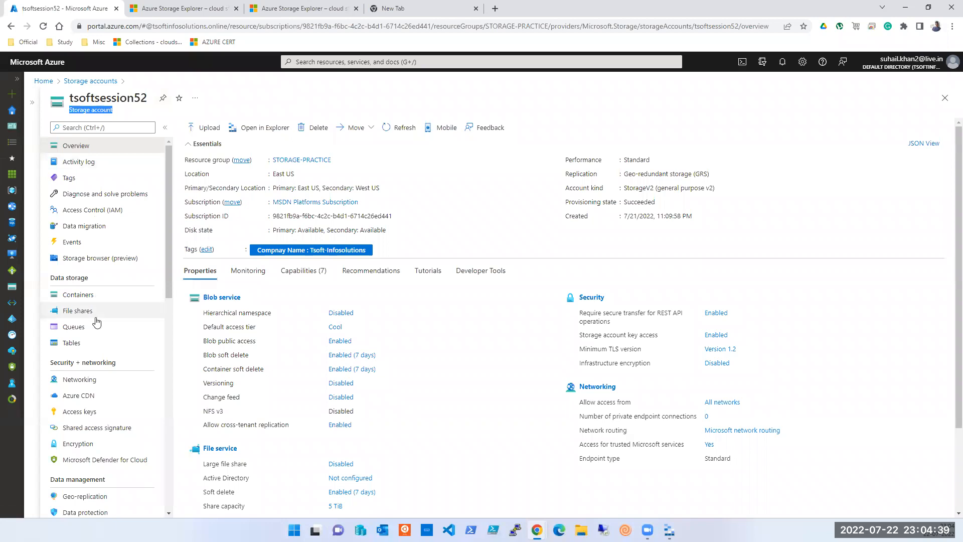
- Open the tsoftsession52con container to view its single archived PDF blob
{"action": "left_click", "coordinate": [89, 299]}
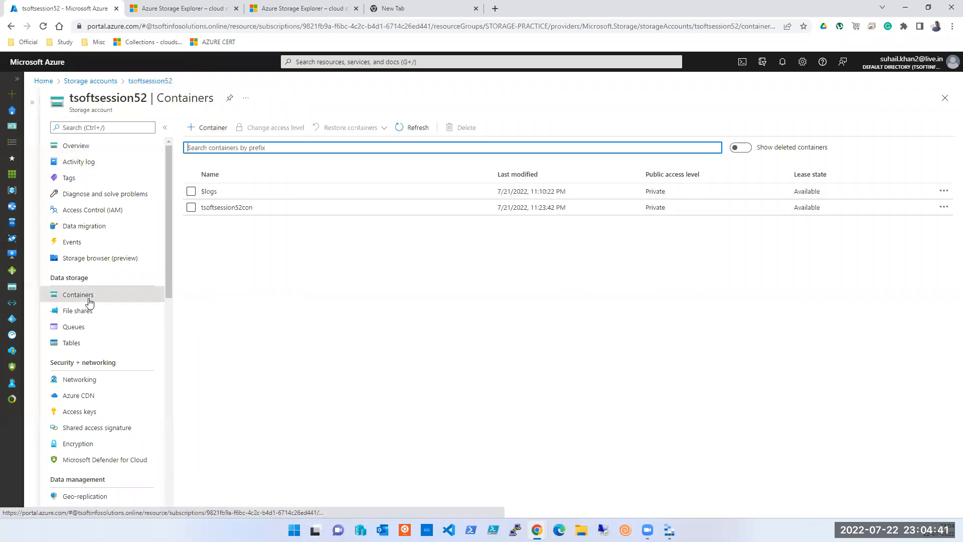
{"action": "left_click", "coordinate": [227, 207]}
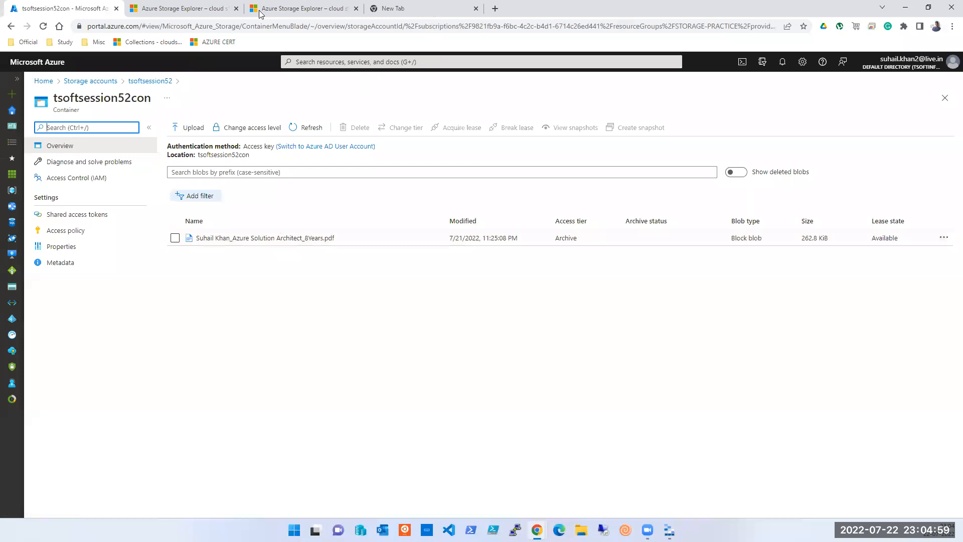
{"action": "left_click", "coordinate": [169, 14]}
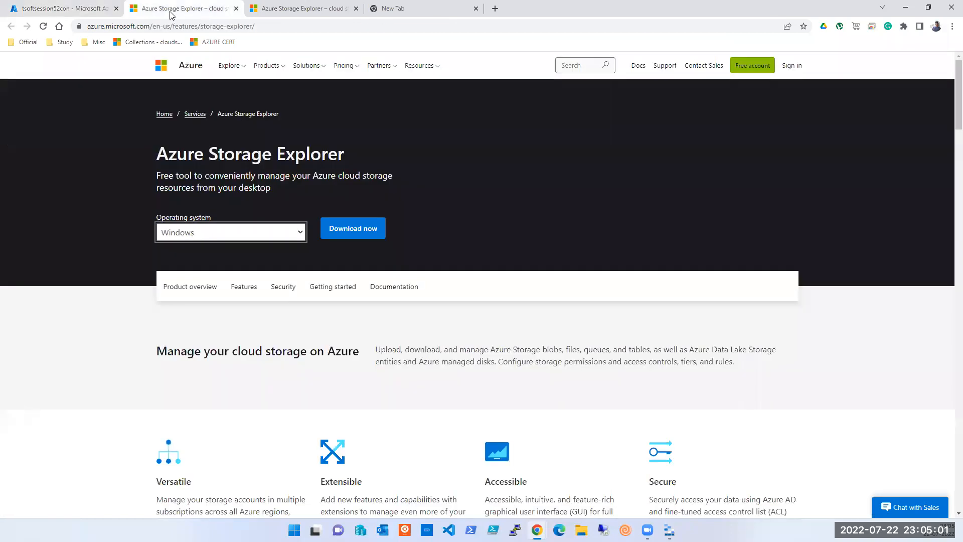
- Search Google Images for 'tricolor'
{"action": "left_click", "coordinate": [198, 27]}
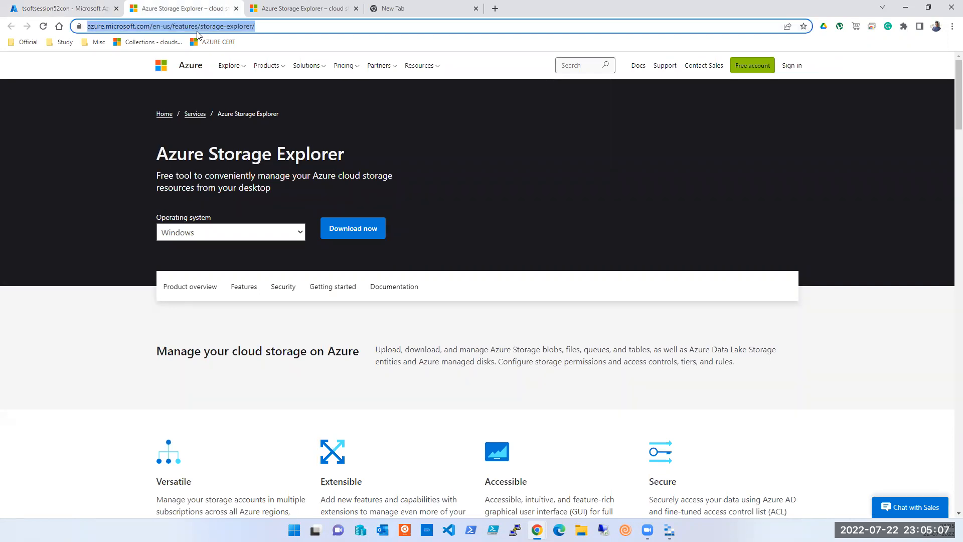
{"action": "left_click", "coordinate": [59, 31]}
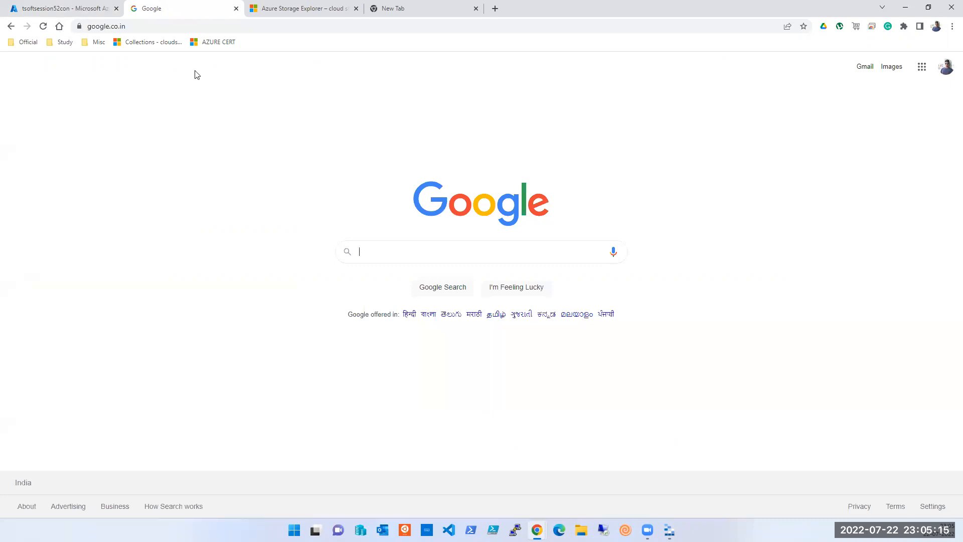
{"action": "left_click", "coordinate": [892, 72]}
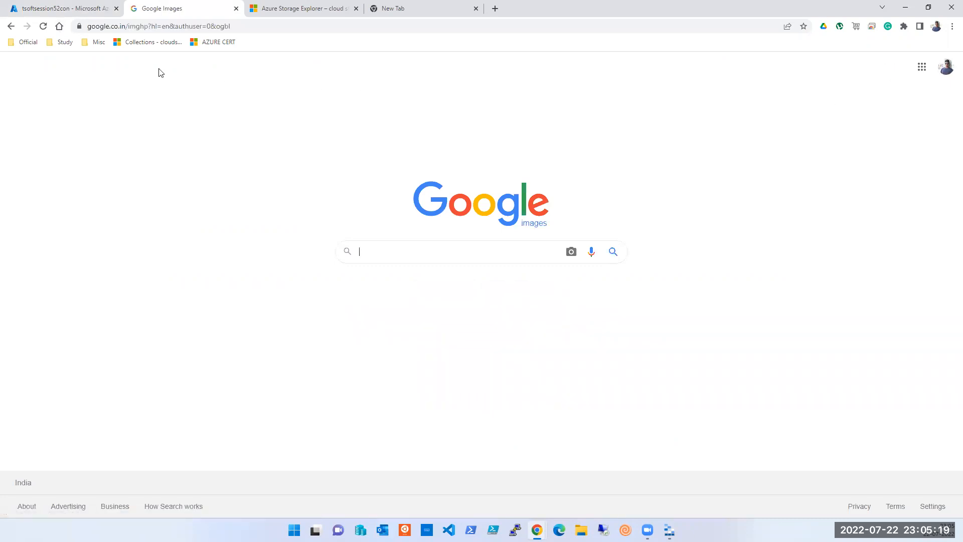
{"action": "left_click", "coordinate": [419, 248]}
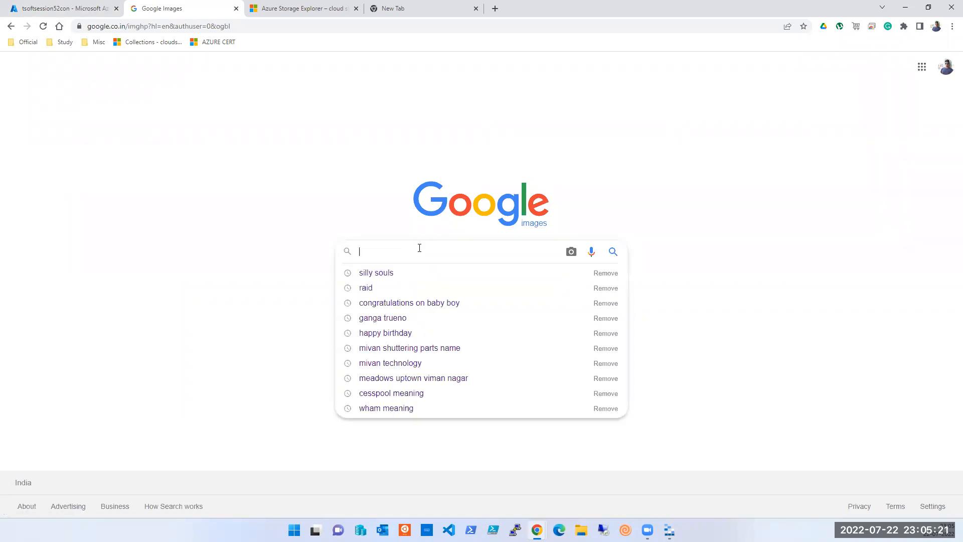
{"action": "type", "text": "tricolor"}
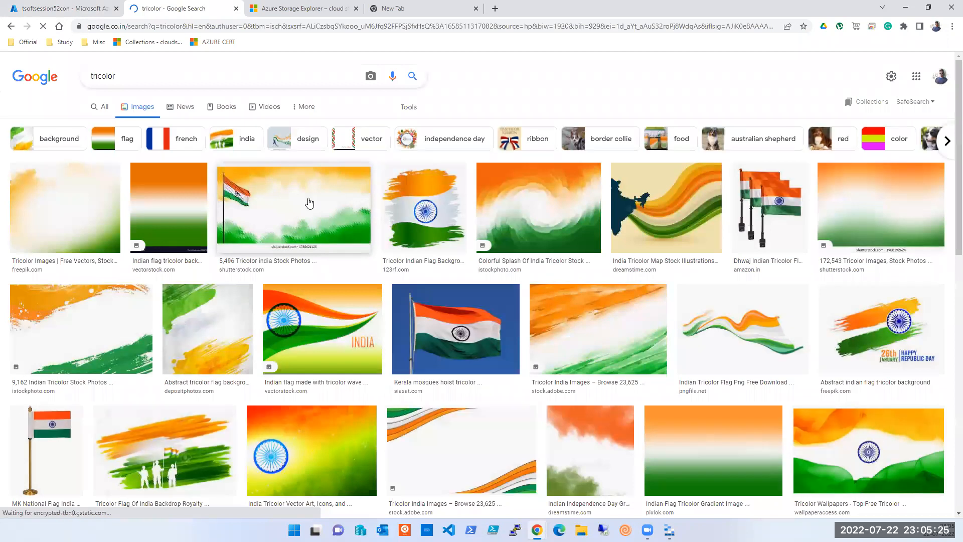
- Save a tricolor flag image to the Desktop as download.jpg
{"action": "right_click", "coordinate": [309, 203]}
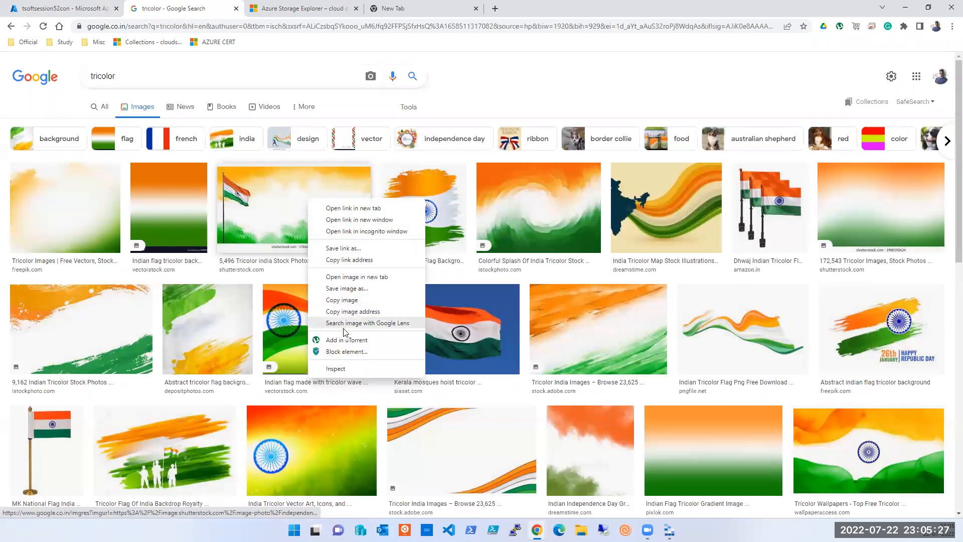
{"action": "left_click", "coordinate": [344, 288]}
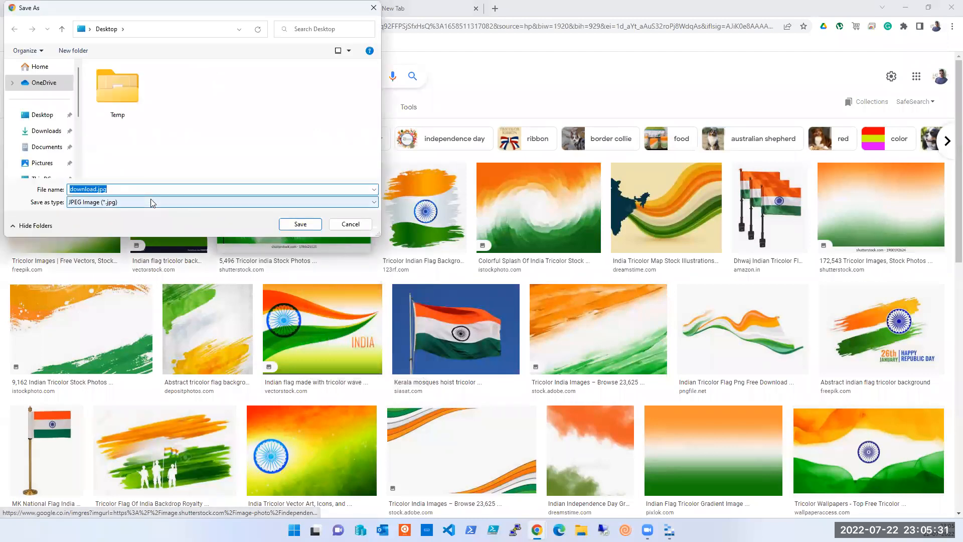
{"action": "left_click", "coordinate": [42, 115]}
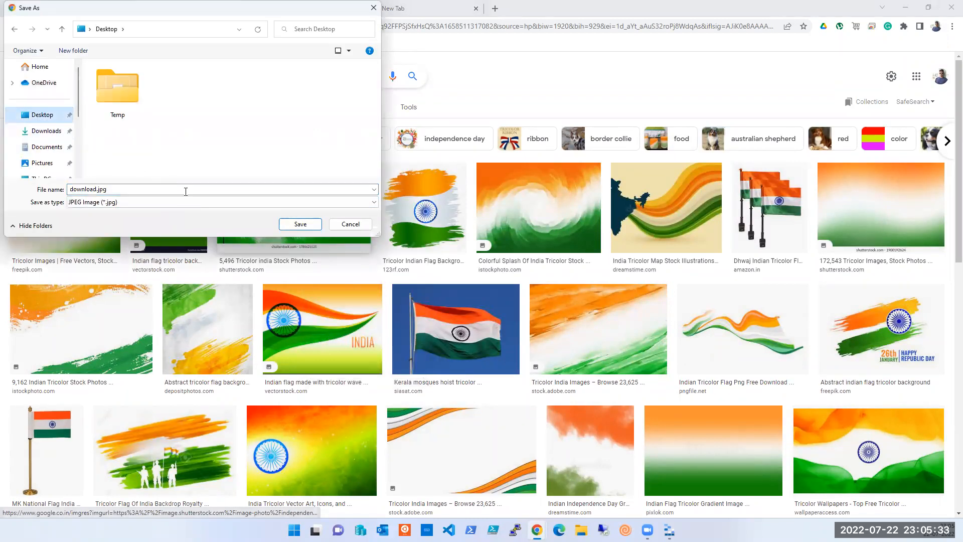
{"action": "left_click", "coordinate": [300, 224]}
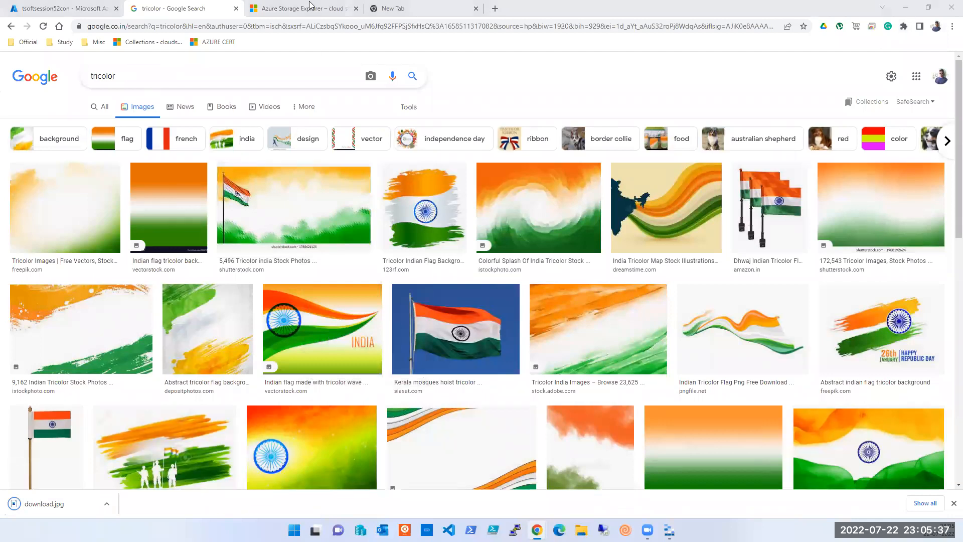
- Upload download.jpg from the Desktop to tsoftsession52con, overwriting any existing copy
{"action": "left_click", "coordinate": [78, 9]}
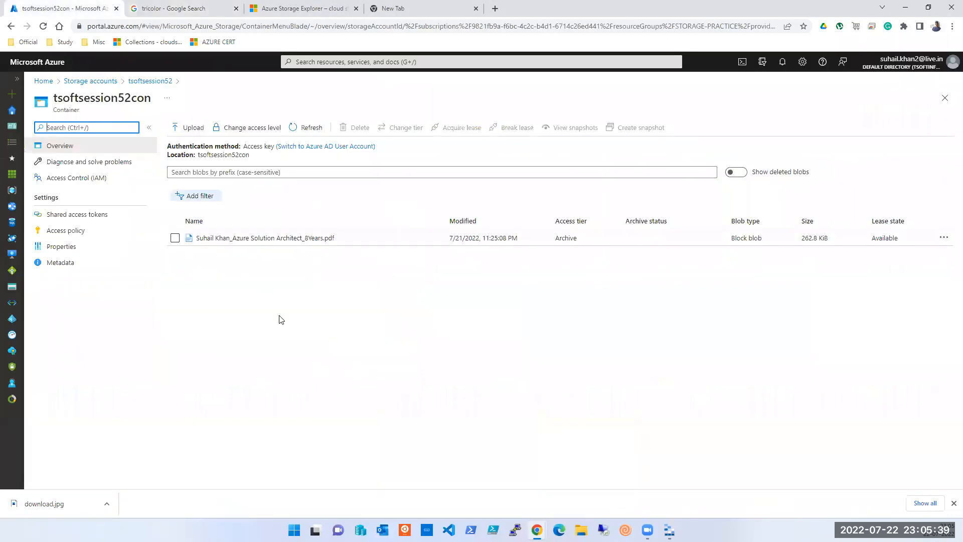
{"action": "left_click", "coordinate": [189, 128]}
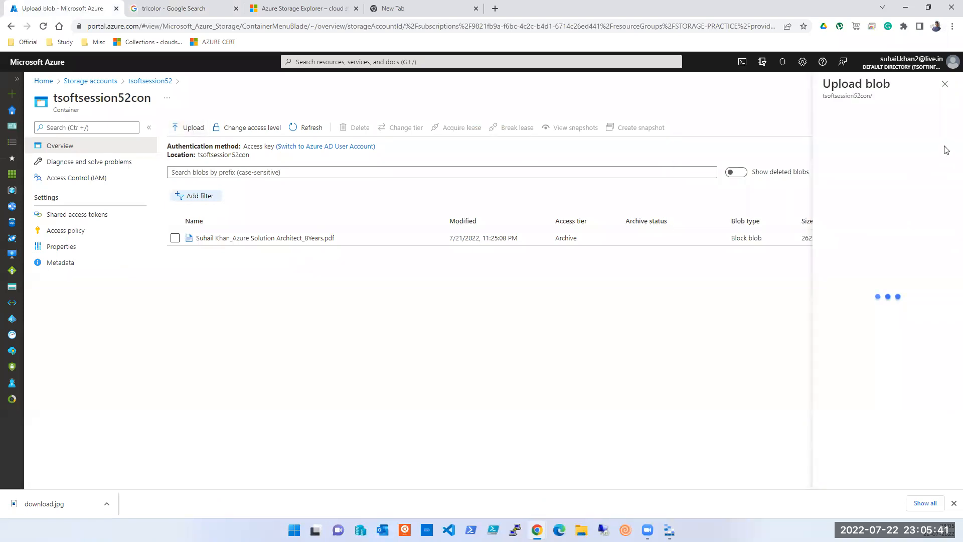
{"action": "left_click", "coordinate": [946, 126]}
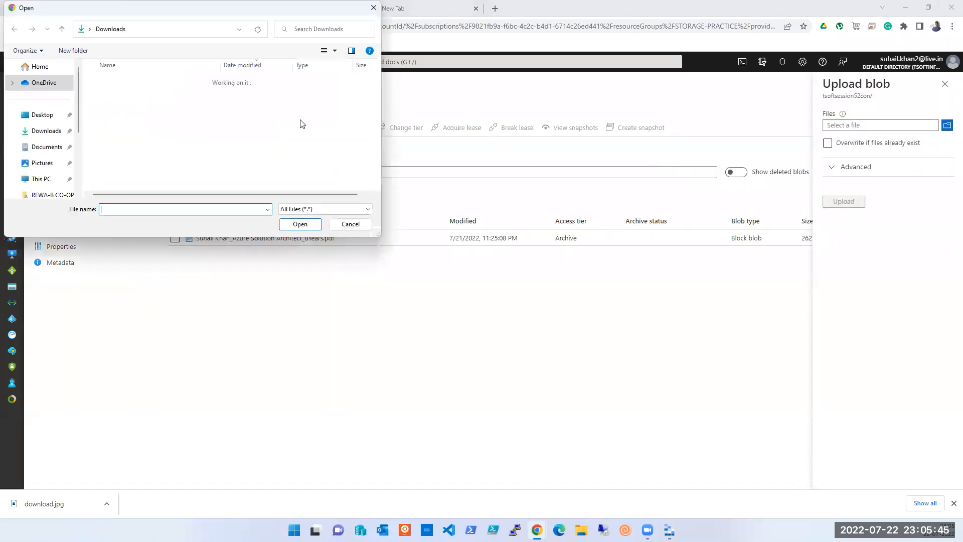
{"action": "left_click", "coordinate": [42, 114]}
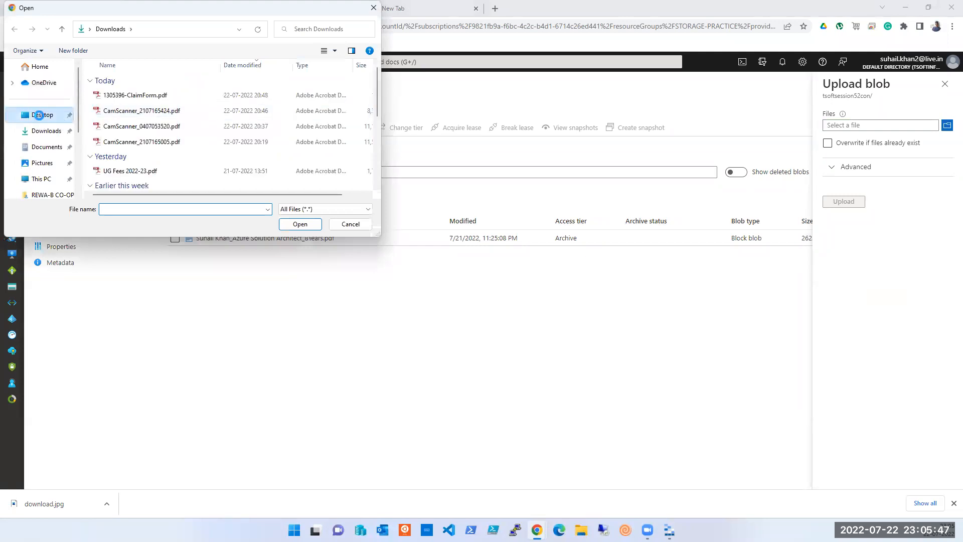
{"action": "left_click", "coordinate": [286, 95]}
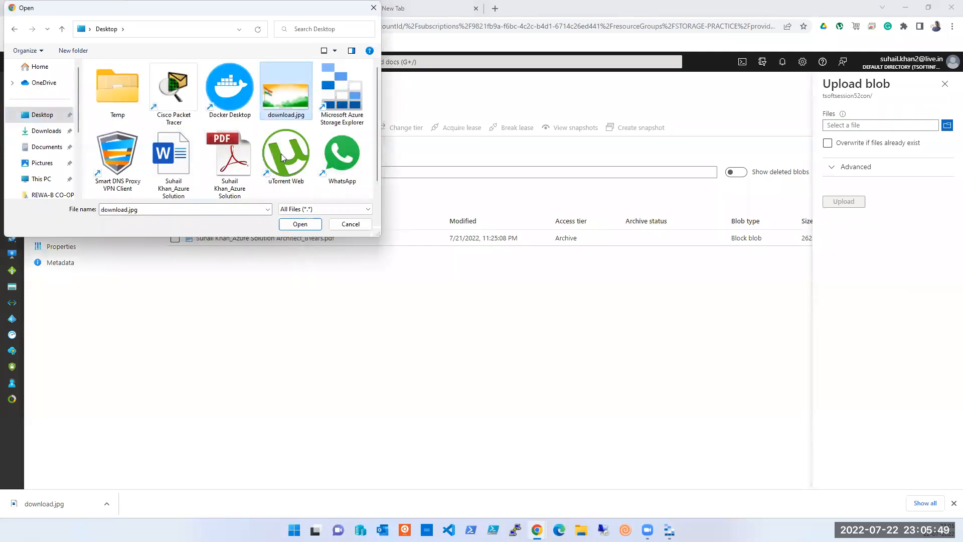
{"action": "left_click", "coordinate": [299, 224]}
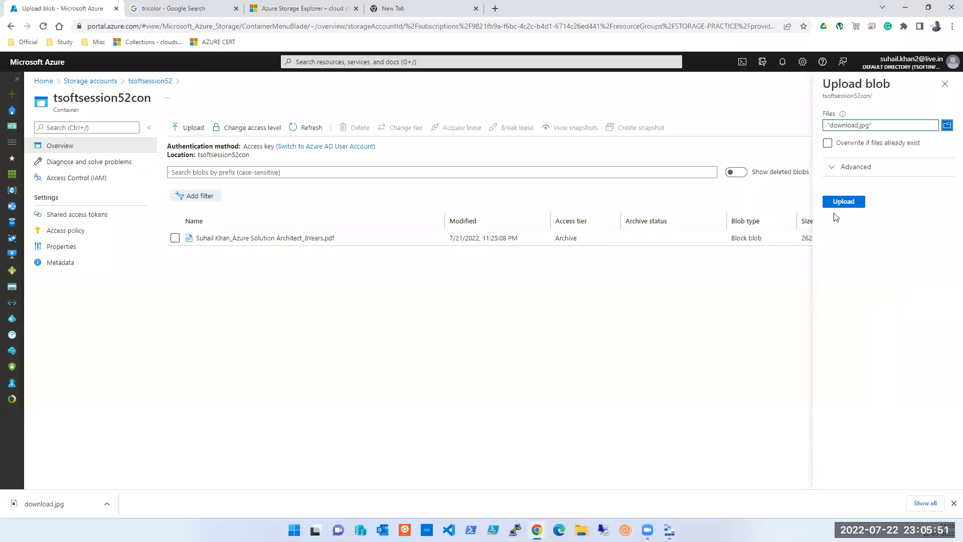
{"action": "left_click", "coordinate": [827, 142]}
{"action": "left_click", "coordinate": [843, 201]}
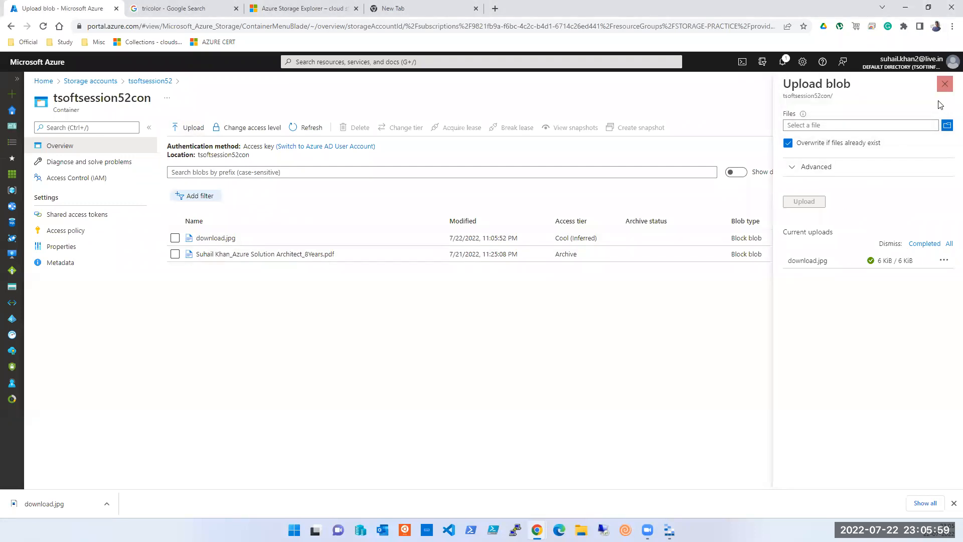
- Open download.jpg's blob properties and copy its URL
{"action": "left_click", "coordinate": [944, 84]}
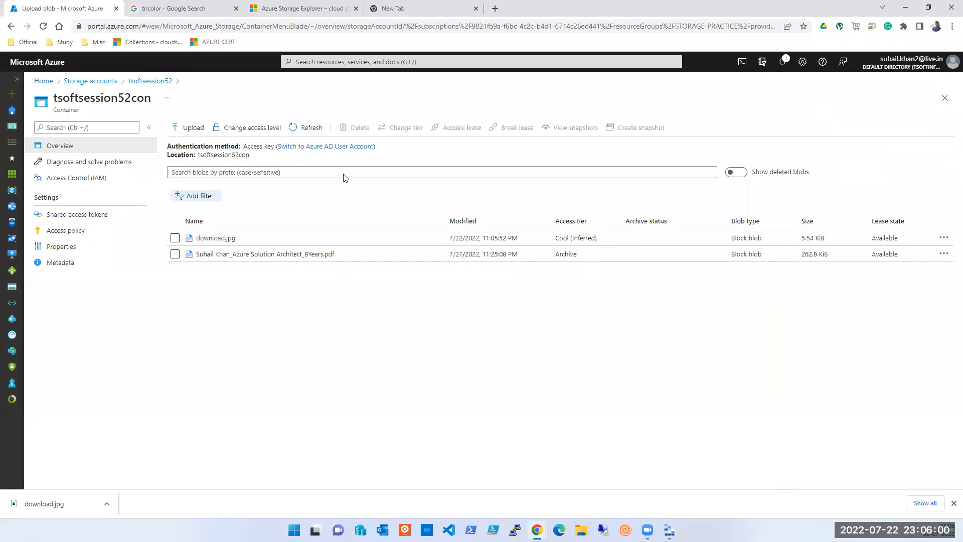
{"action": "left_click", "coordinate": [214, 238]}
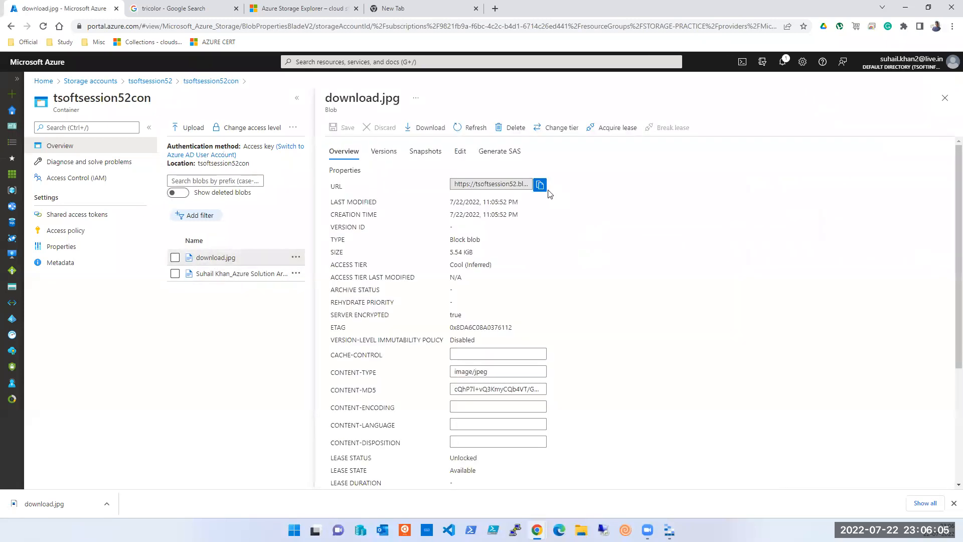
{"action": "left_click", "coordinate": [541, 186]}
- Load download.jpg's blob URL in a new incognito window, get ResourceNotFound, and close it
{"action": "left_click", "coordinate": [951, 26]}
{"action": "left_click", "coordinate": [886, 66]}
{"action": "key", "text": "ctrl+v"}
{"action": "key", "text": "Return"}
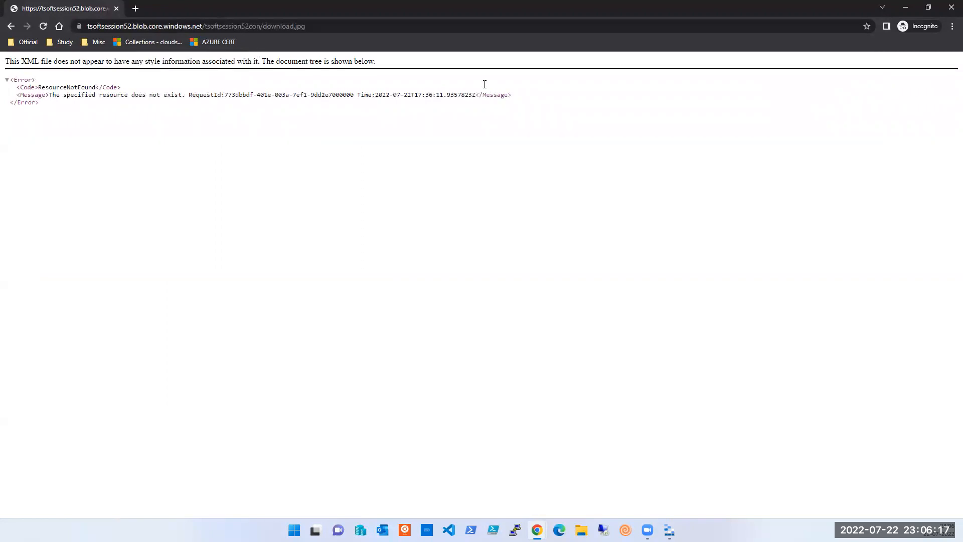
{"action": "left_click", "coordinate": [950, 9]}
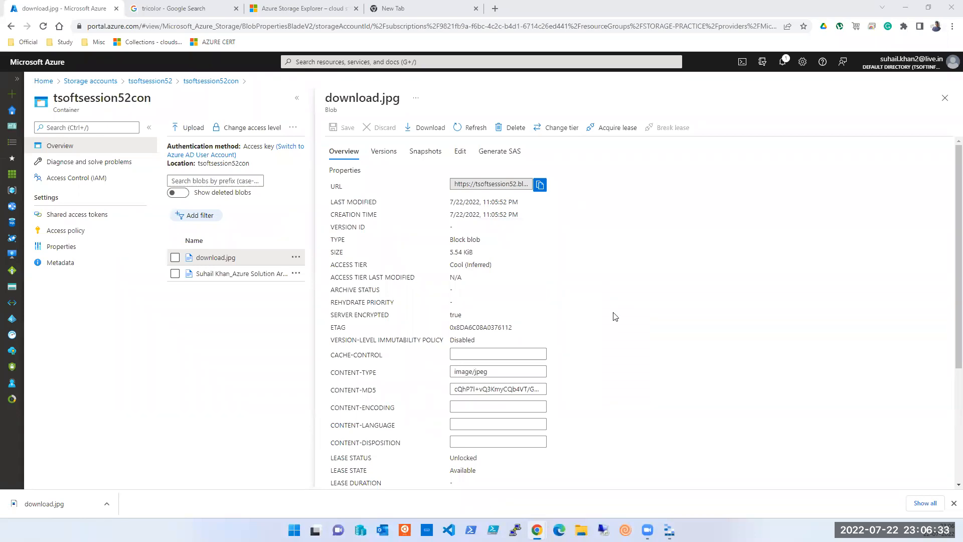
- Close download.jpg's properties, show its row actions, and switch to Azure Storage Explorer
{"action": "scroll", "coordinate": [612, 316], "scroll_direction": "down", "scroll_amount": 3}
{"action": "scroll", "coordinate": [612, 315], "scroll_direction": "up", "scroll_amount": 3}
{"action": "left_click", "coordinate": [945, 98]}
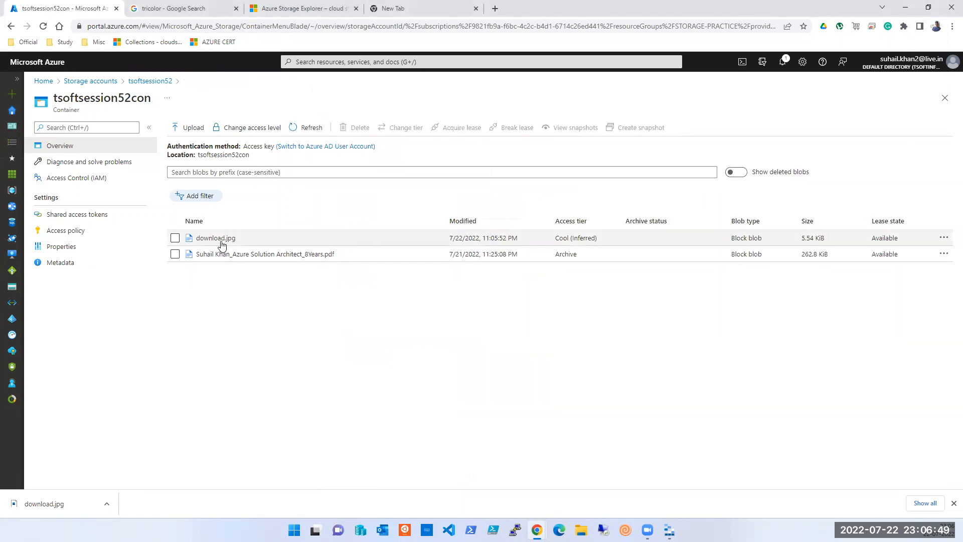
{"action": "left_click", "coordinate": [942, 238]}
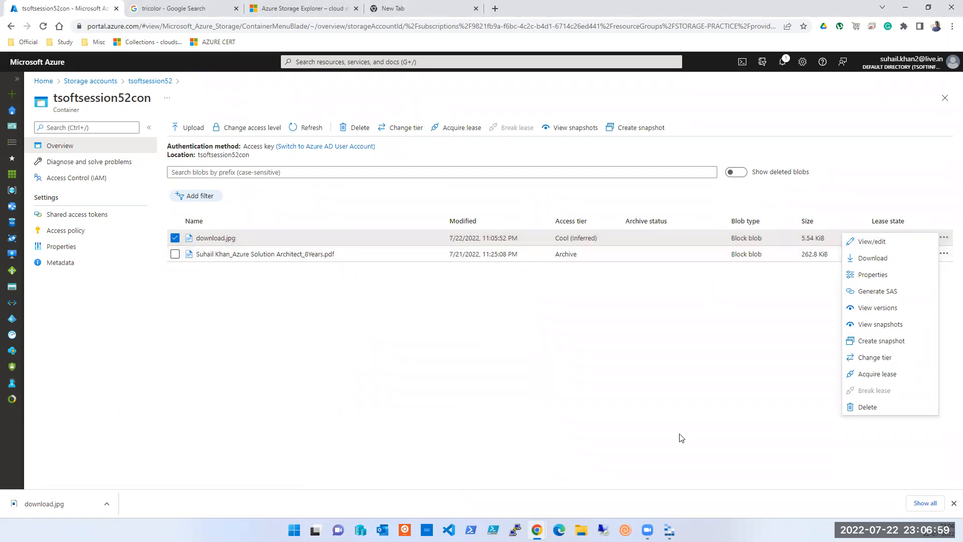
{"action": "left_click", "coordinate": [669, 530]}
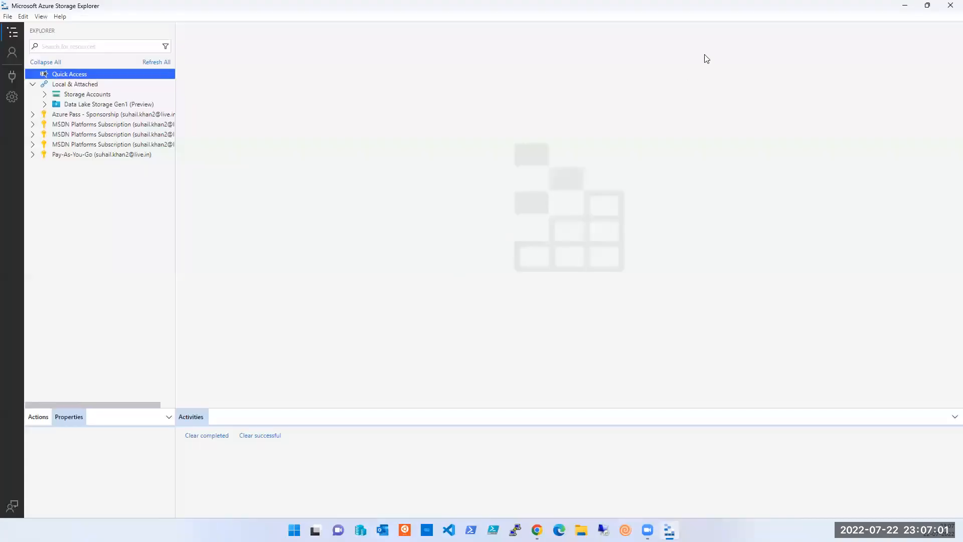
{"action": "left_click", "coordinate": [440, 18]}
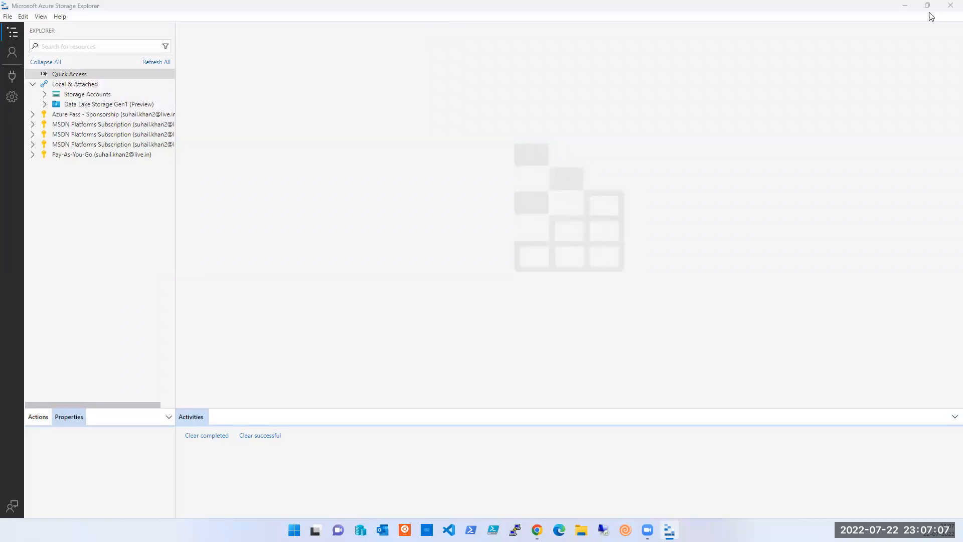
{"action": "left_click", "coordinate": [908, 6]}
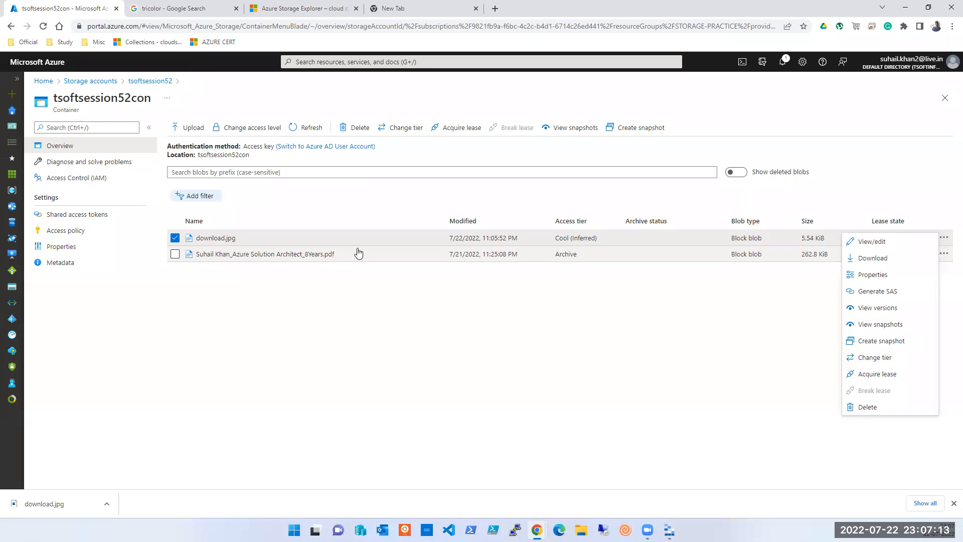
- Set tsoftsession52con's public access level to Container (anonymous read access for containers and blobs)
{"action": "left_click", "coordinate": [431, 356]}
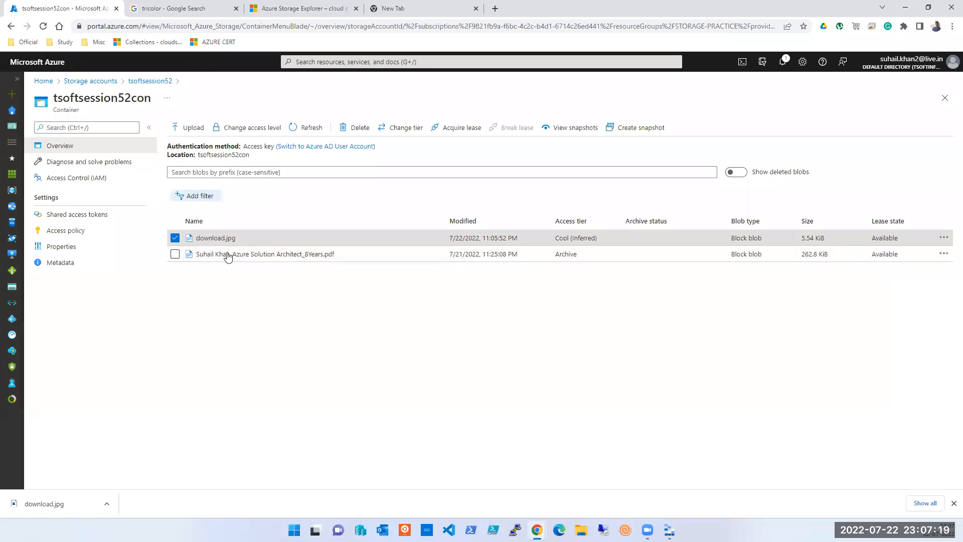
{"action": "left_click", "coordinate": [251, 127]}
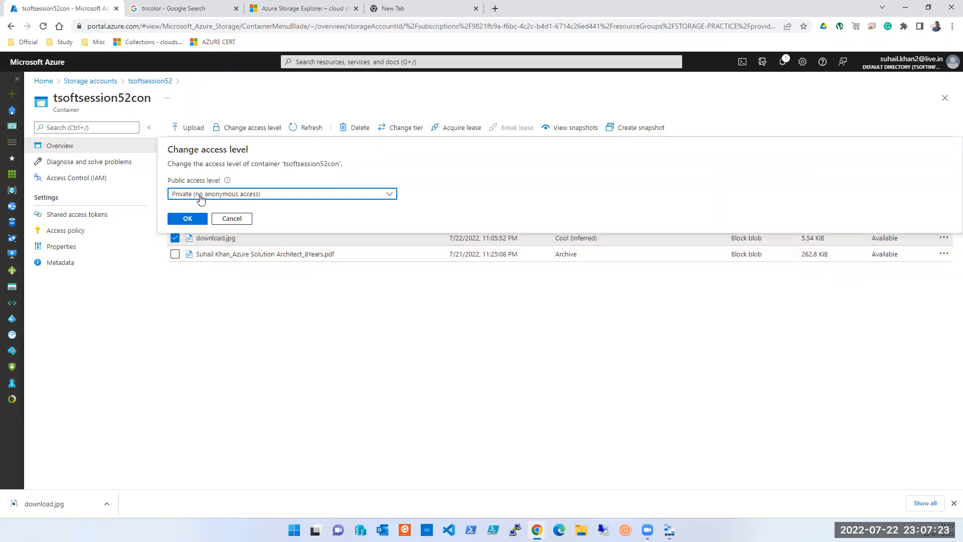
{"action": "left_click", "coordinate": [199, 196]}
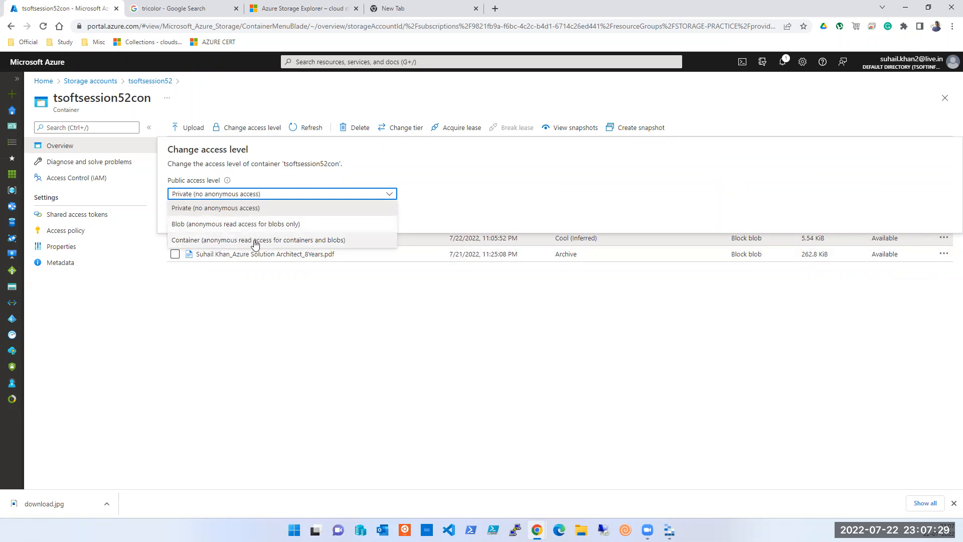
{"action": "left_click", "coordinate": [251, 240]}
{"action": "left_click", "coordinate": [187, 272]}
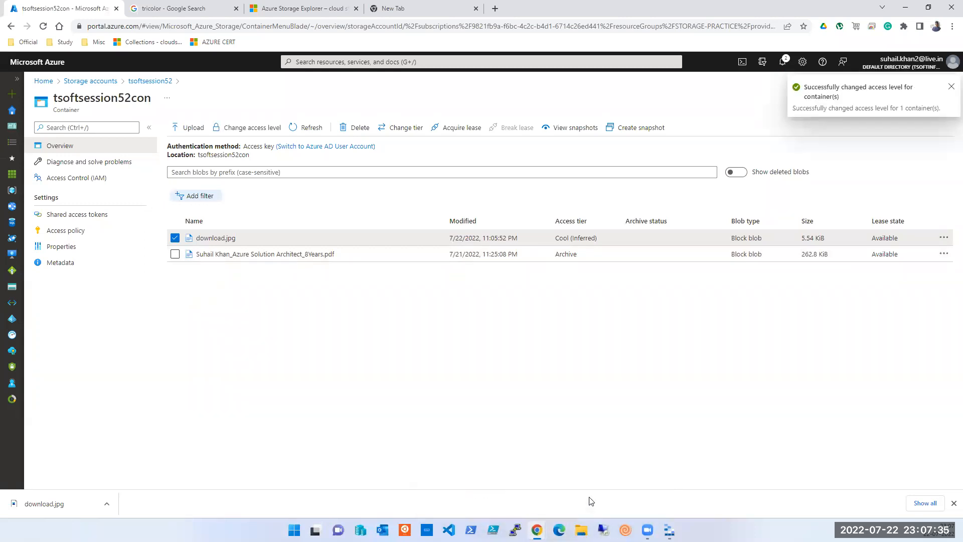
{"action": "left_click", "coordinate": [950, 28]}
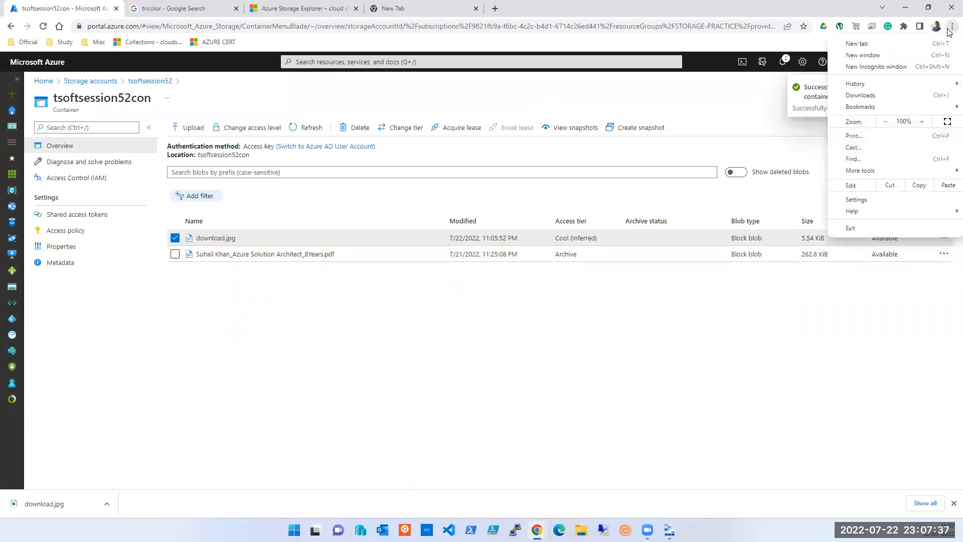
- Load download.jpg's blob URL in an incognito window, see the tricolor flag, then close it
{"action": "left_click", "coordinate": [895, 66]}
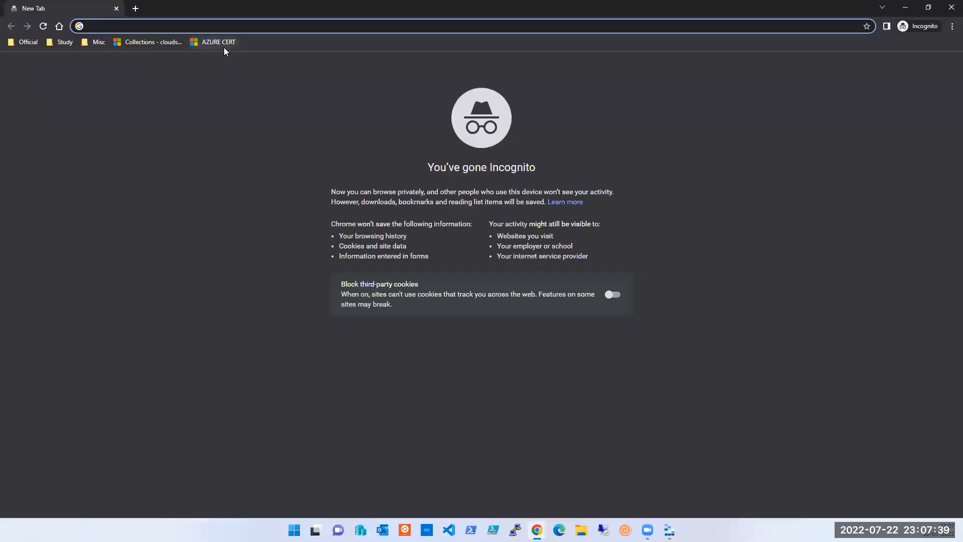
{"action": "key", "text": "ctrl+v"}
{"action": "key", "text": "Return"}
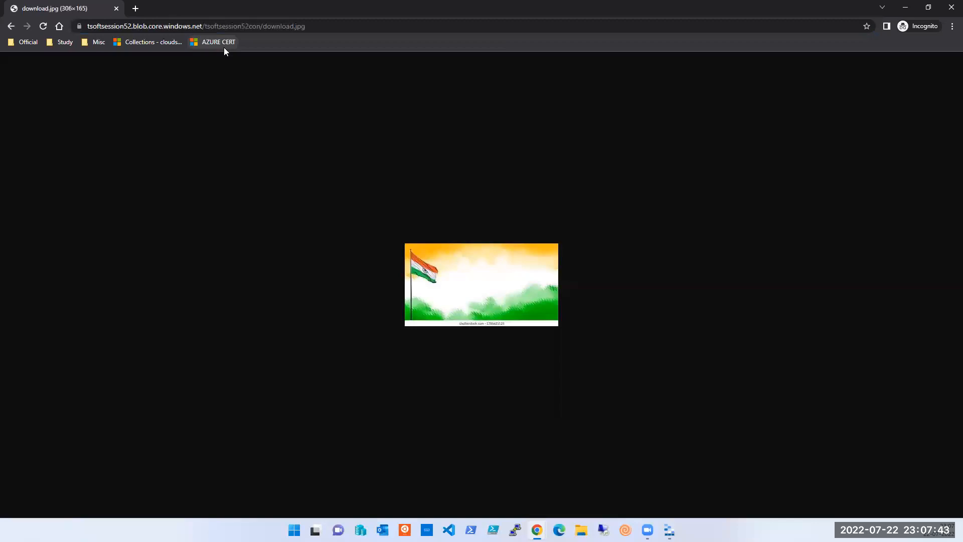
{"action": "left_click", "coordinate": [951, 7]}
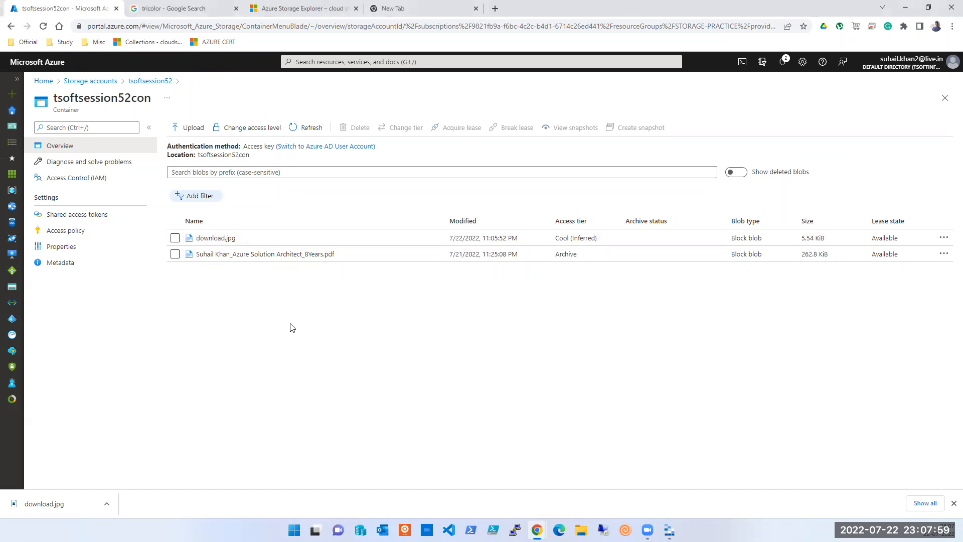
- Upload Test.txt from the Desktop into tsoftsession52con and close the upload panel
{"action": "left_click", "coordinate": [581, 530]}
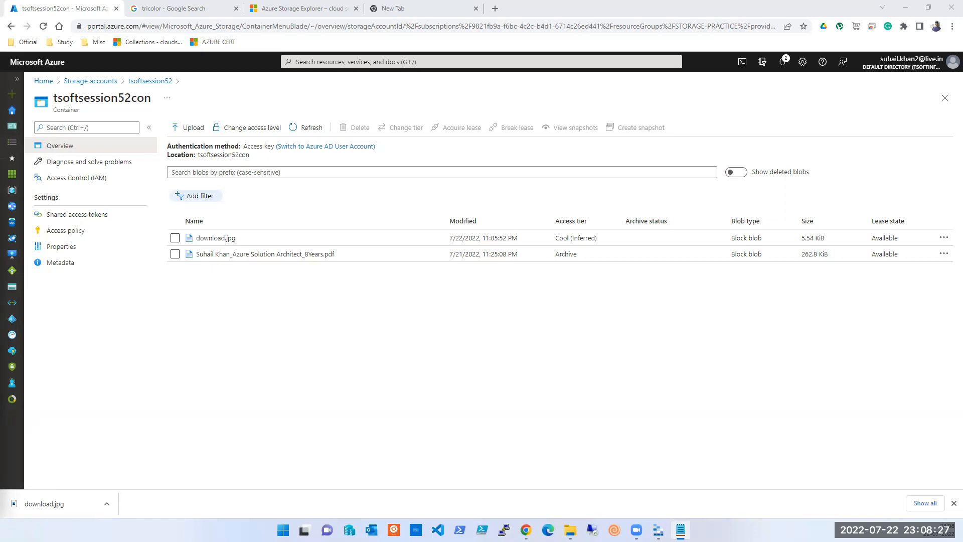
{"action": "left_click", "coordinate": [184, 129]}
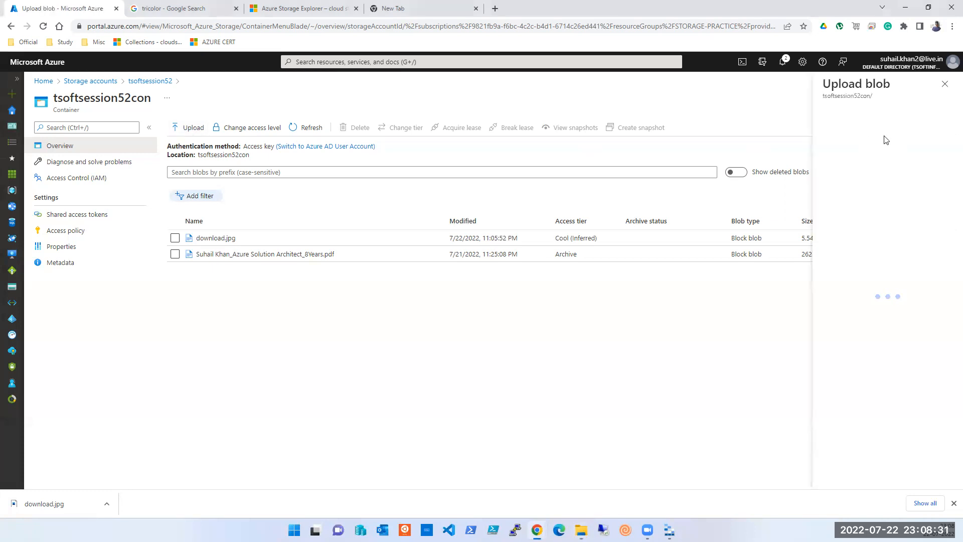
{"action": "left_click", "coordinate": [945, 126]}
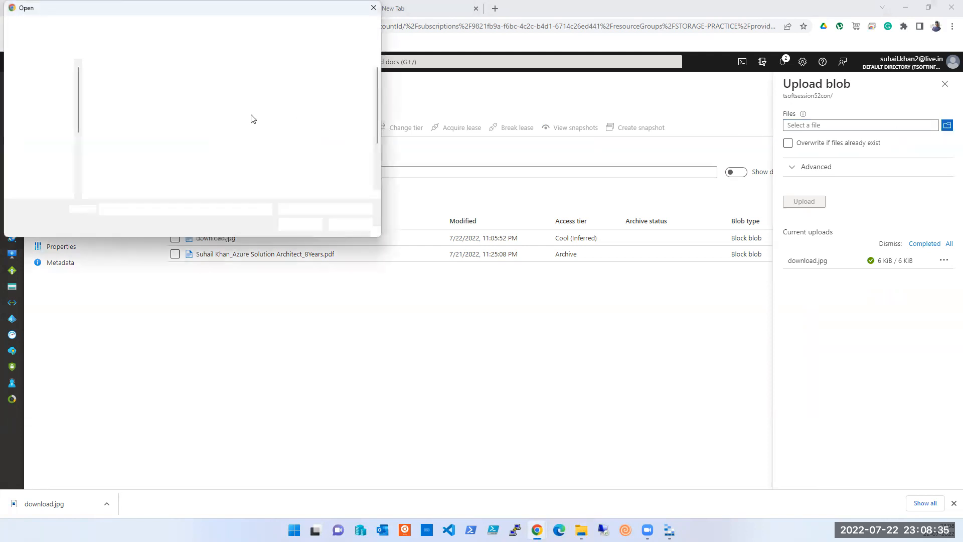
{"action": "left_click", "coordinate": [285, 153]}
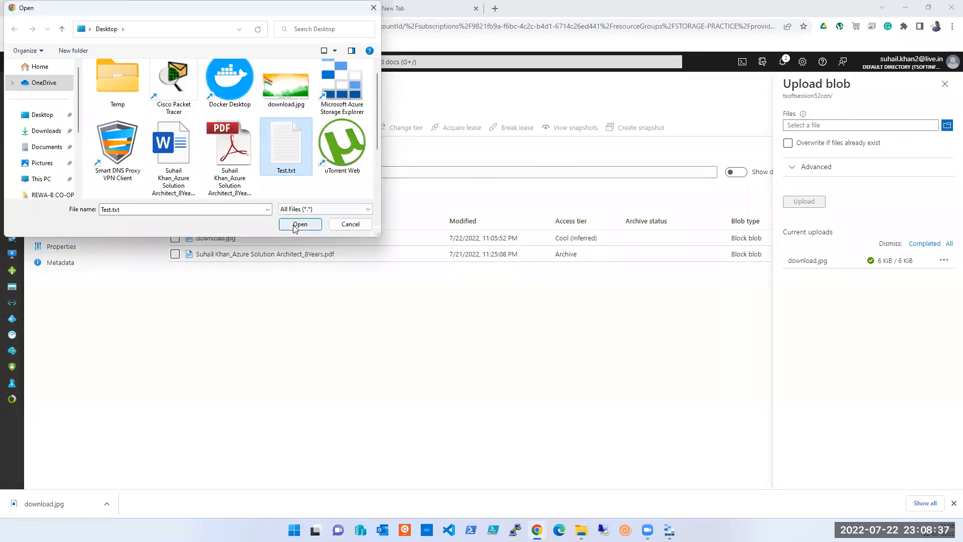
{"action": "left_click", "coordinate": [299, 224]}
{"action": "left_click", "coordinate": [812, 206]}
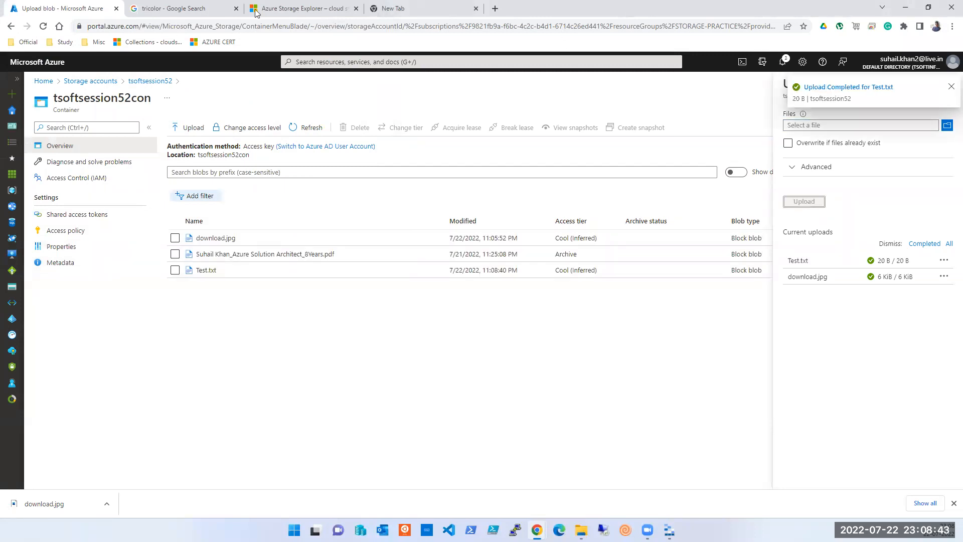
{"action": "left_click", "coordinate": [951, 90]}
{"action": "left_click", "coordinate": [949, 84]}
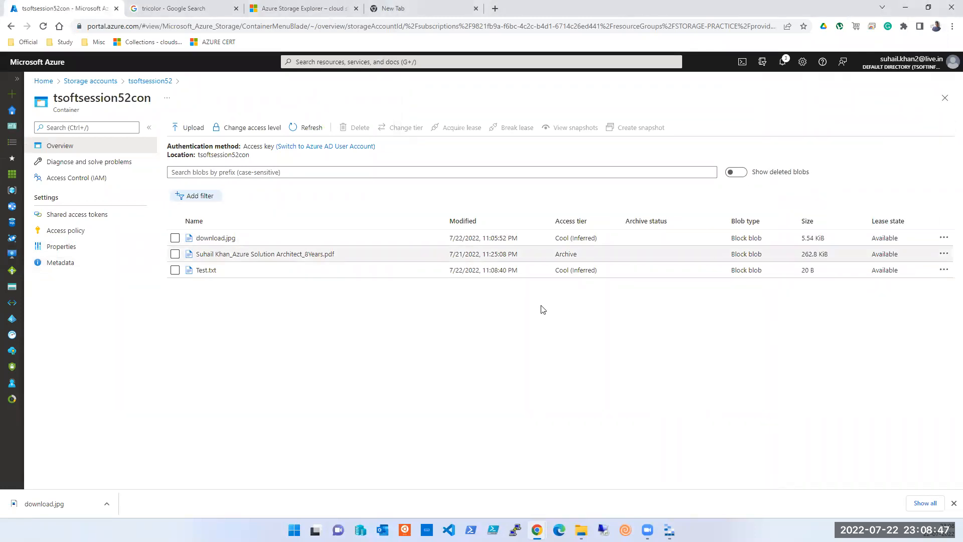
- Copy Test.txt's blob URL from its properties and load it in a new browser tab
{"action": "left_click", "coordinate": [944, 269]}
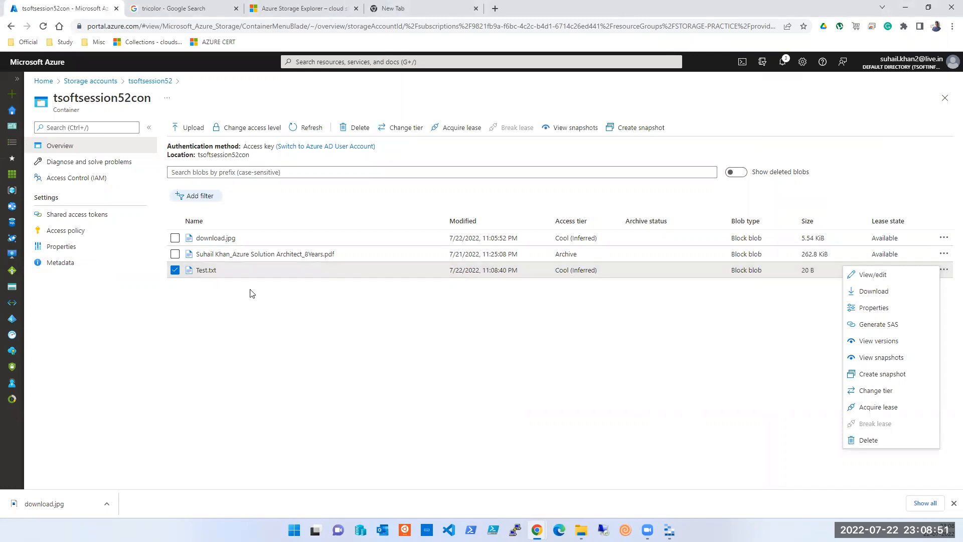
{"action": "left_click", "coordinate": [210, 271]}
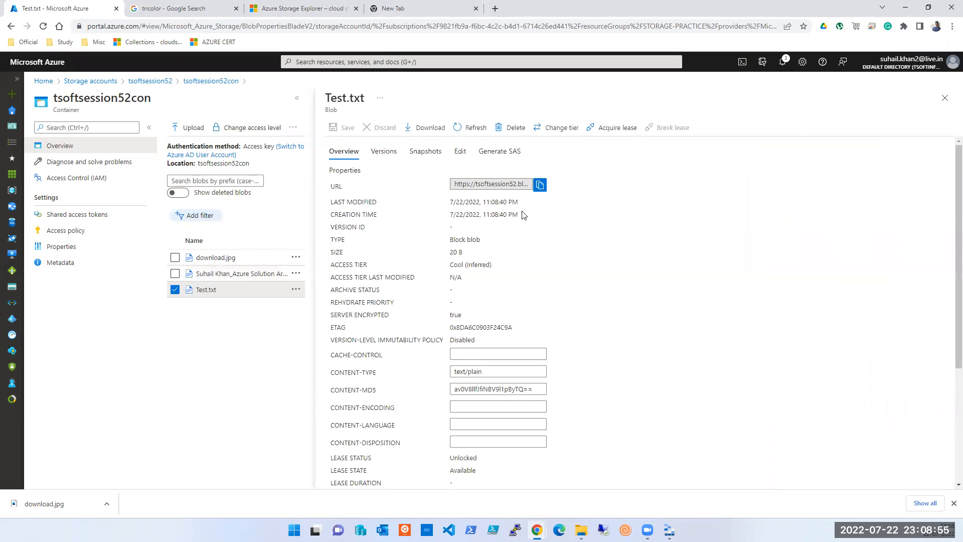
{"action": "left_click", "coordinate": [540, 186]}
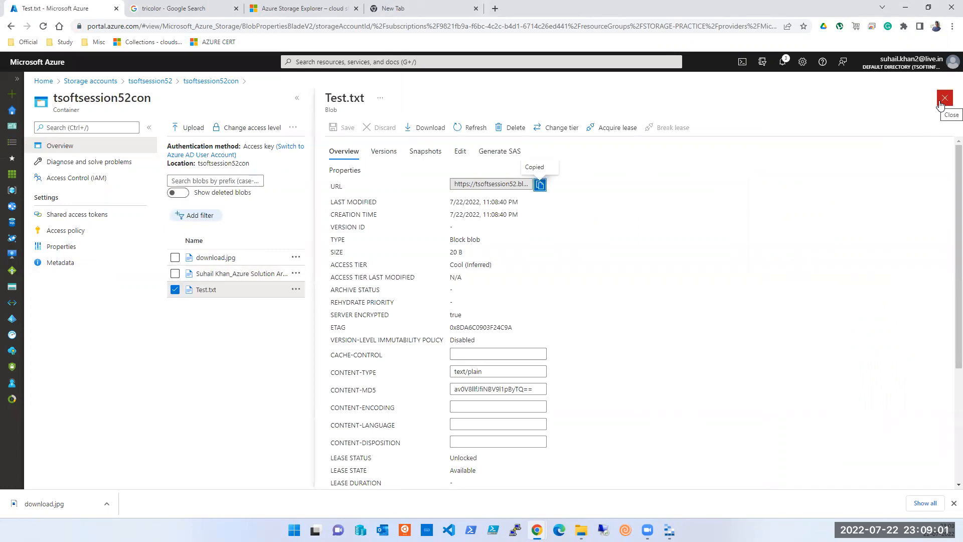
{"action": "left_click", "coordinate": [208, 258]}
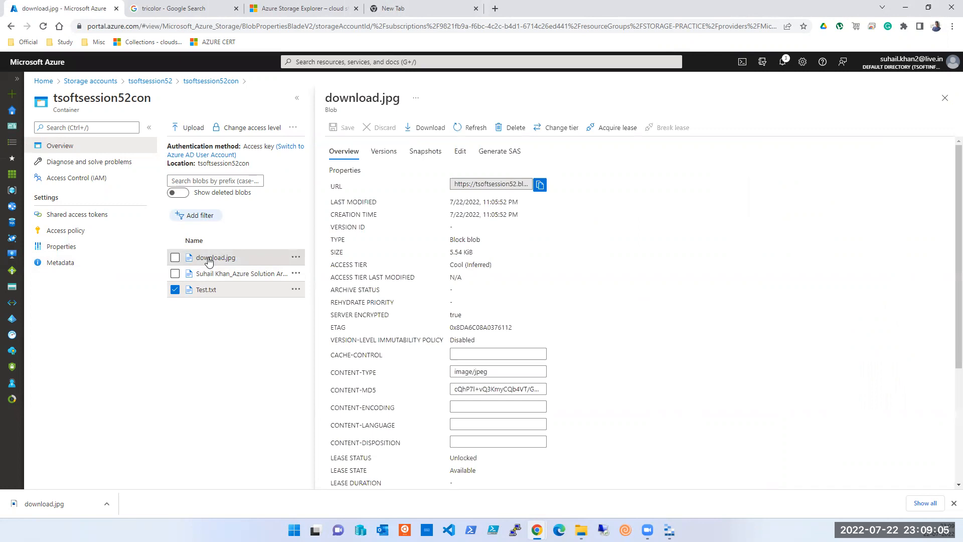
{"action": "left_click", "coordinate": [209, 296]}
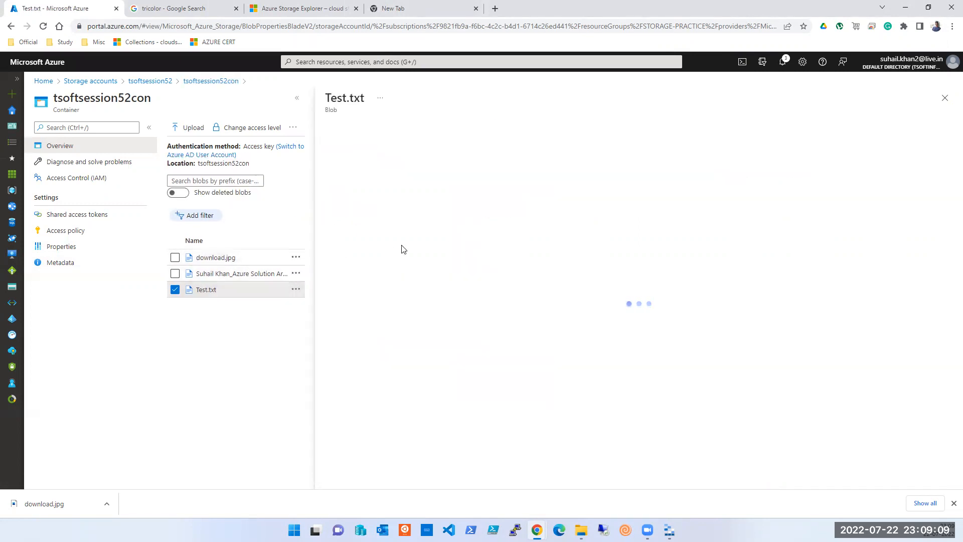
{"action": "left_click", "coordinate": [539, 185]}
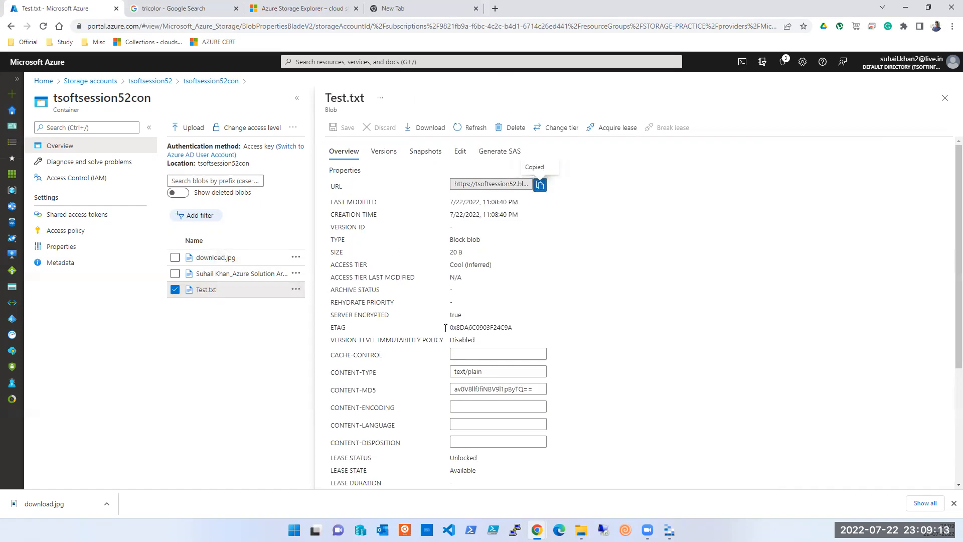
{"action": "key", "text": "ctrl+shift+n"}
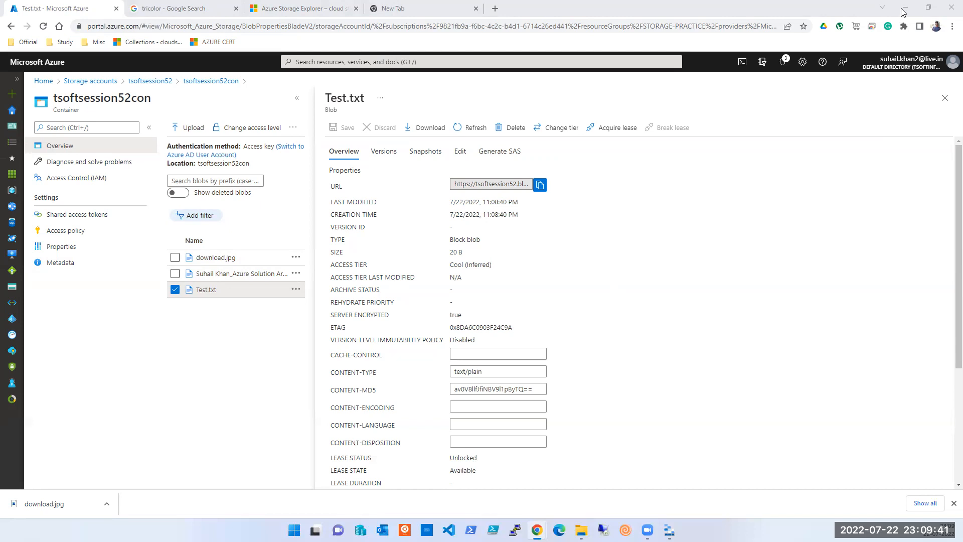
{"action": "left_click", "coordinate": [502, 253]}
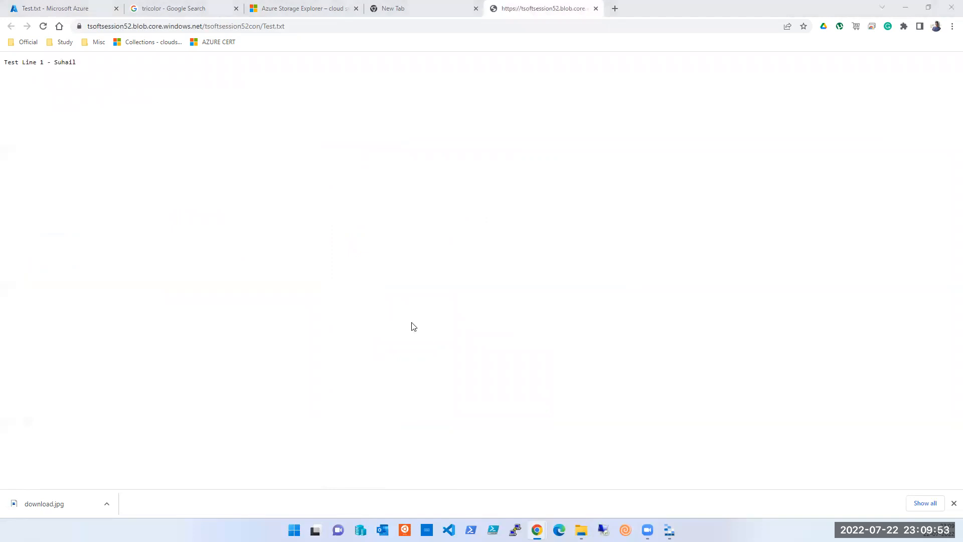
- Open Test.txt's blob URL in a new incognito window to view its text anonymously
{"action": "left_click", "coordinate": [187, 36]}
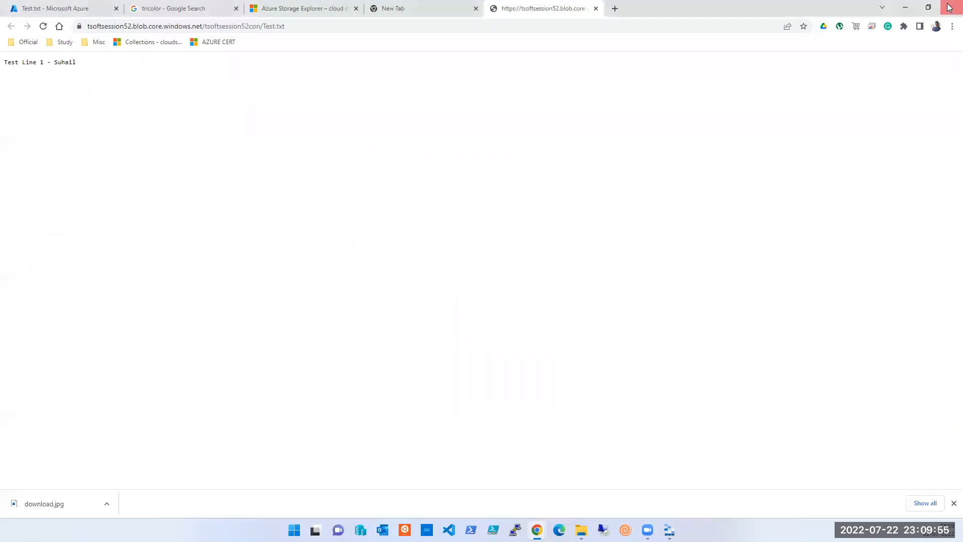
{"action": "left_click", "coordinate": [952, 26]}
{"action": "left_click", "coordinate": [880, 70]}
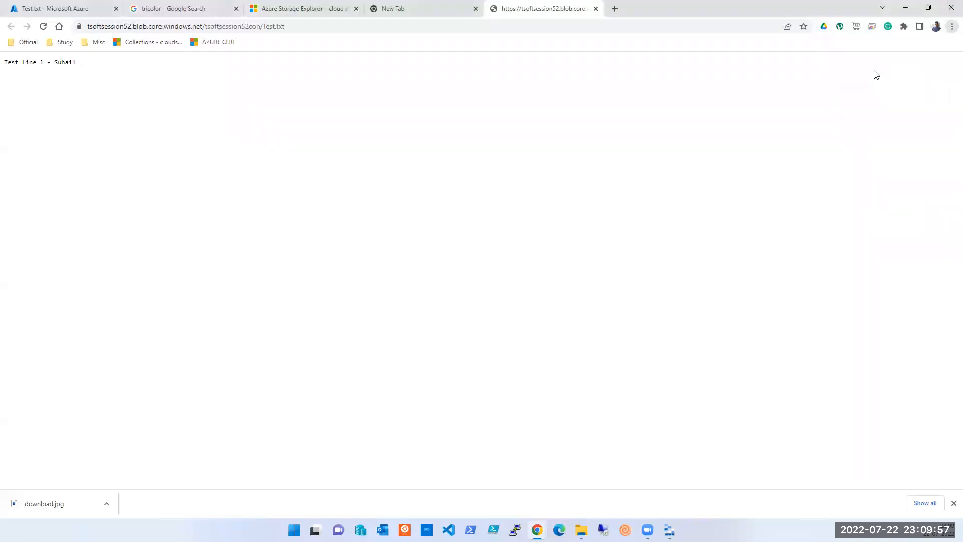
{"action": "key", "text": "ctrl+v"}
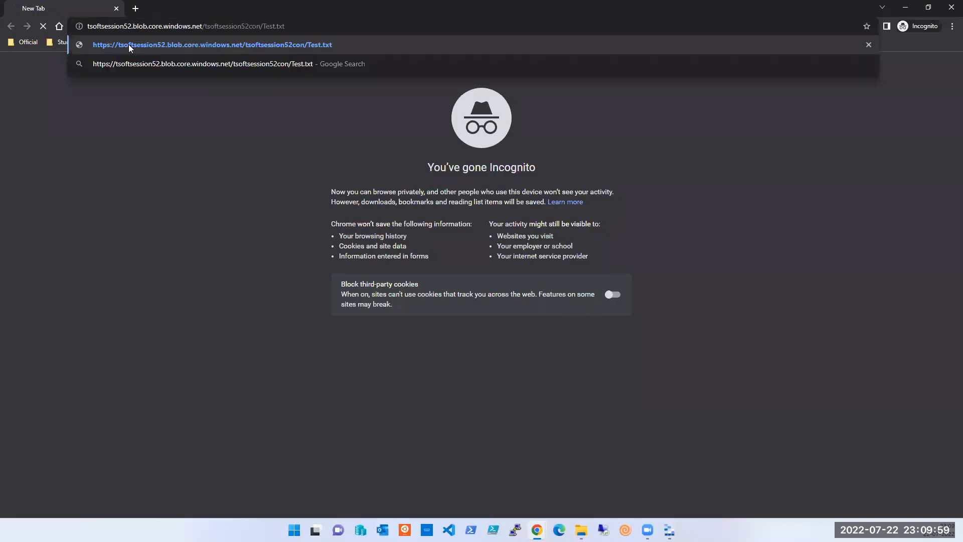
{"action": "key", "text": "Return"}
{"action": "double_click", "coordinate": [74, 62]}
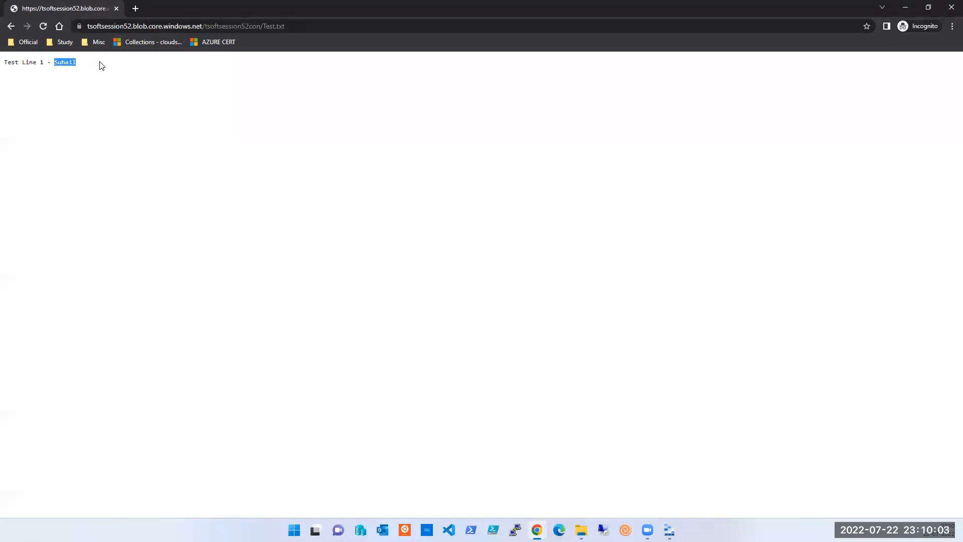
{"action": "left_click", "coordinate": [142, 108]}
- Minimize the incognito window and close Test.txt's details in the Azure portal
{"action": "left_click", "coordinate": [909, 6]}
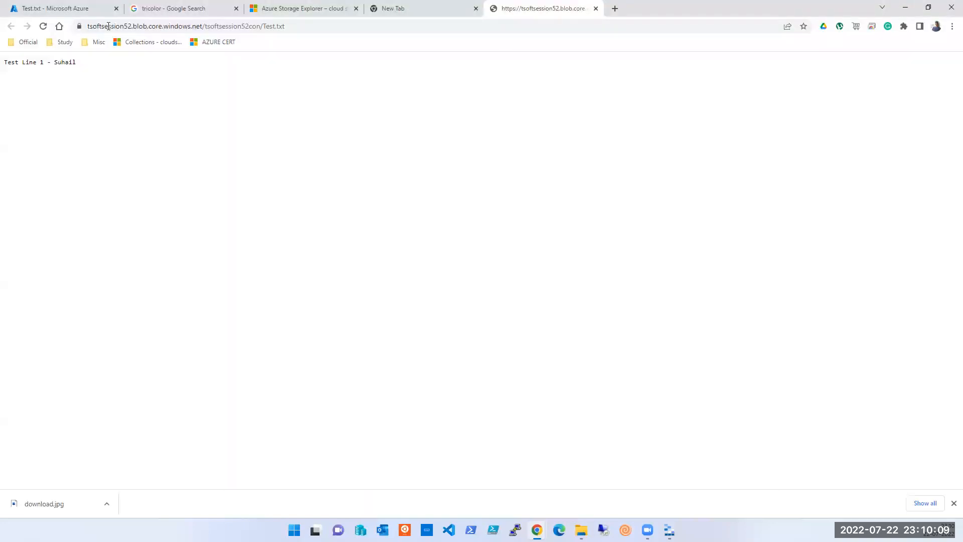
{"action": "left_click", "coordinate": [66, 13]}
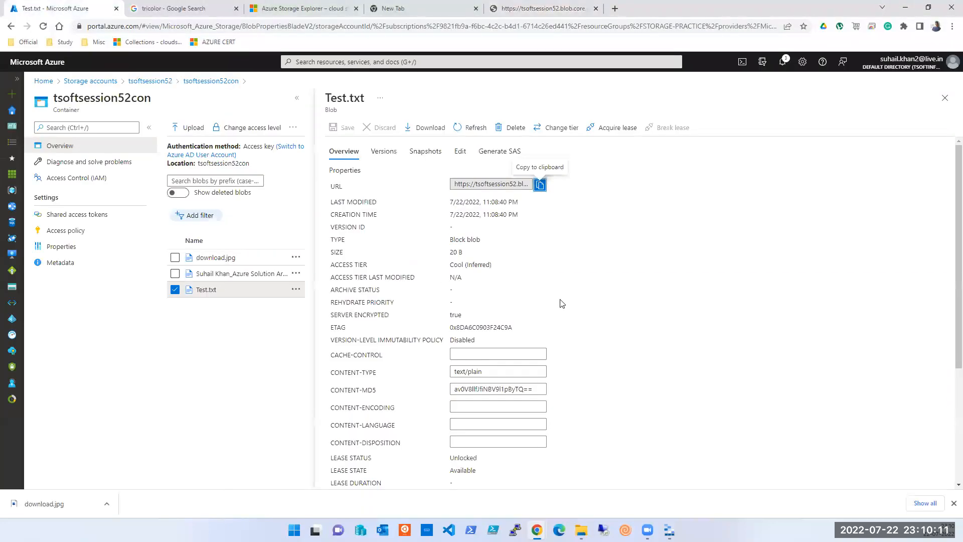
{"action": "left_click", "coordinate": [944, 99]}
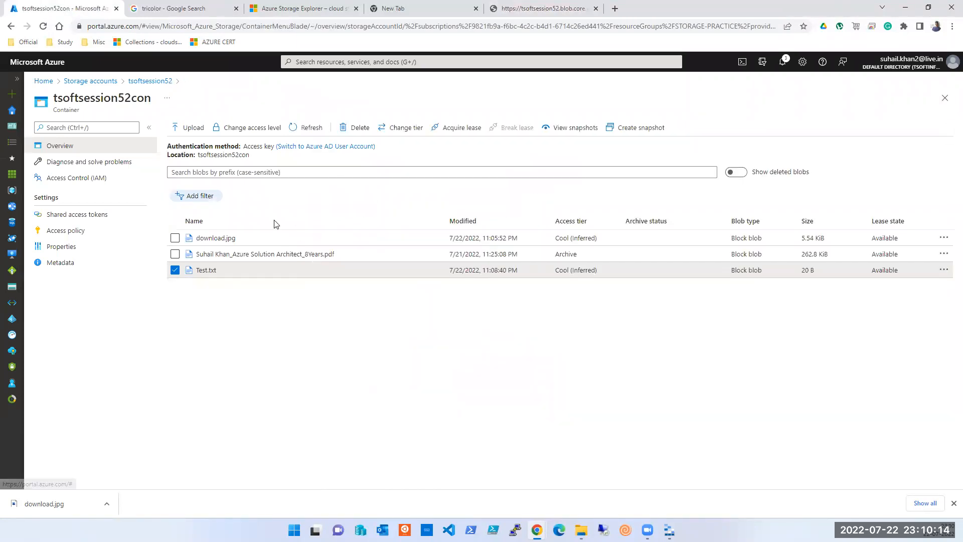
- Select download.jpg and review the public access level choices without changing anything
{"action": "left_click", "coordinate": [175, 270]}
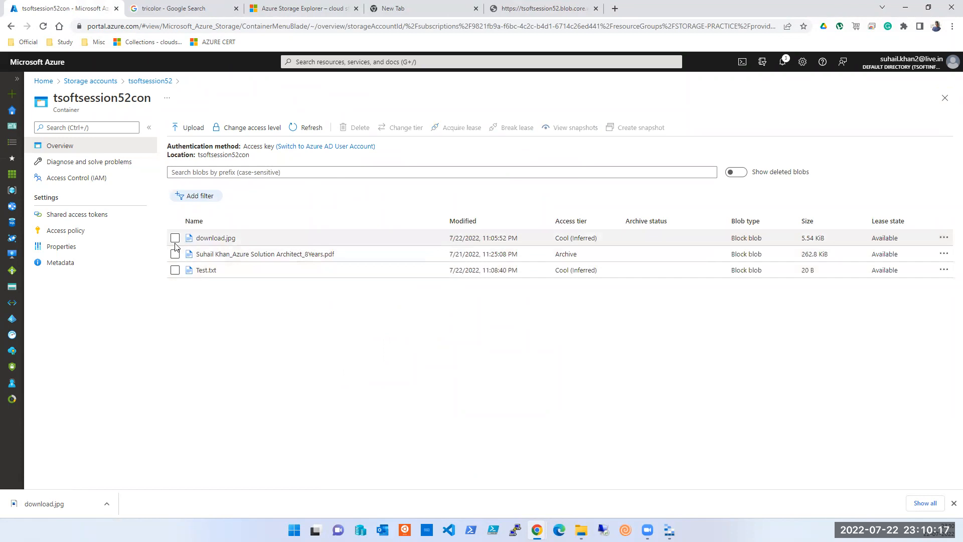
{"action": "left_click", "coordinate": [175, 238]}
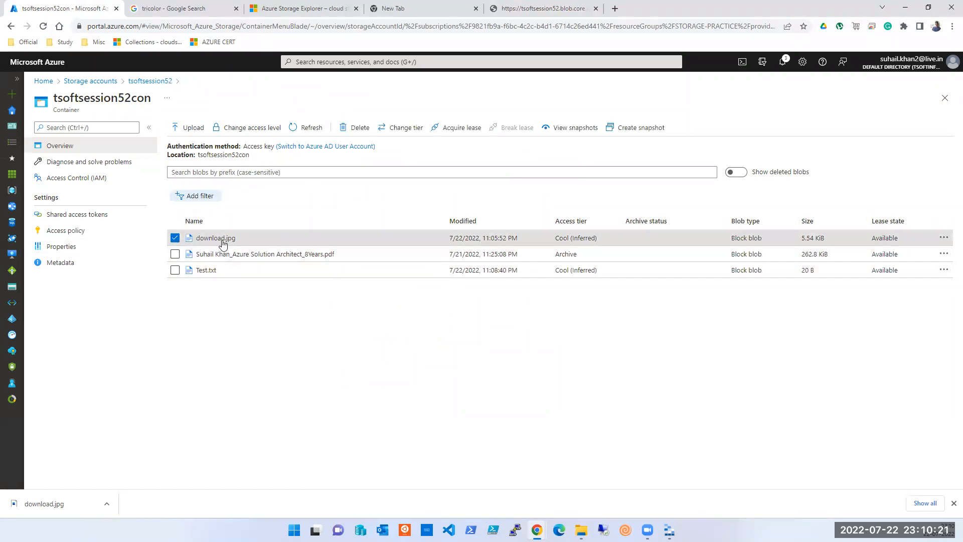
{"action": "left_click", "coordinate": [247, 128]}
{"action": "left_click", "coordinate": [262, 196]}
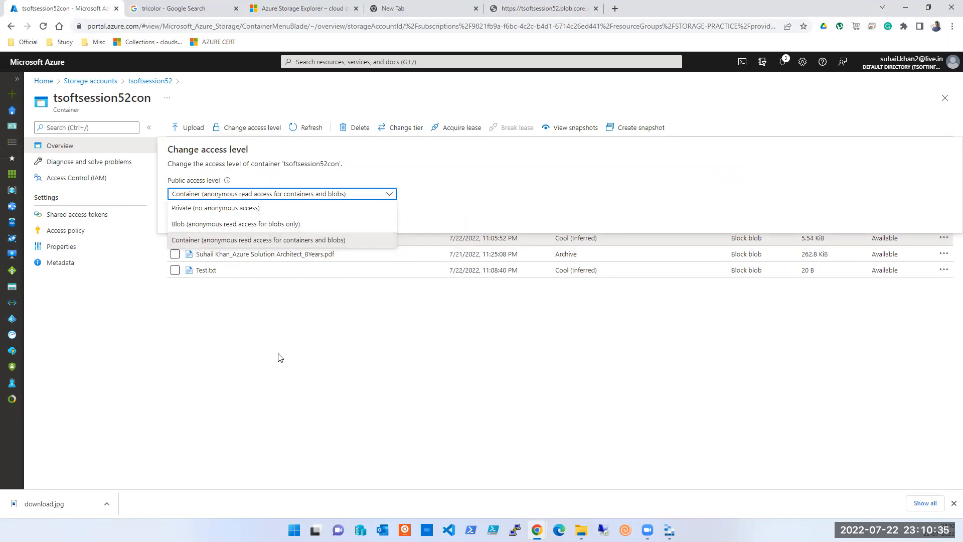
{"action": "left_click", "coordinate": [279, 318]}
{"action": "left_click", "coordinate": [234, 218]}
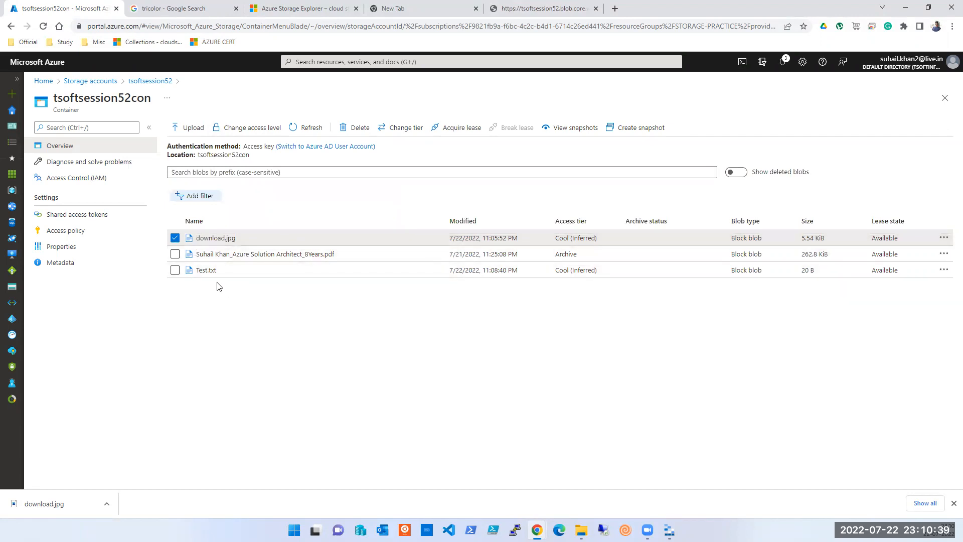
- Reopen tsoftsession52con, try the Blob access level, then discard it, keeping Container
{"action": "left_click", "coordinate": [945, 100]}
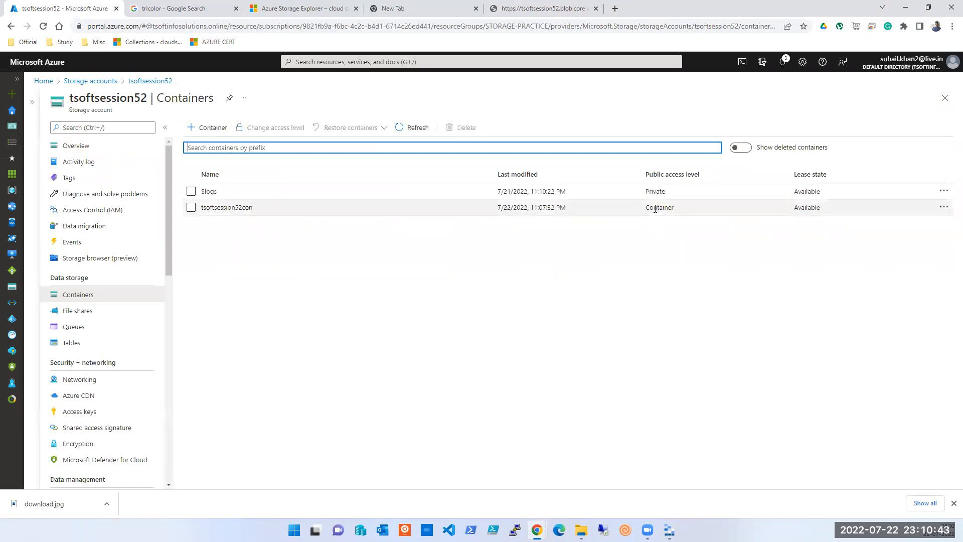
{"action": "left_click", "coordinate": [225, 208]}
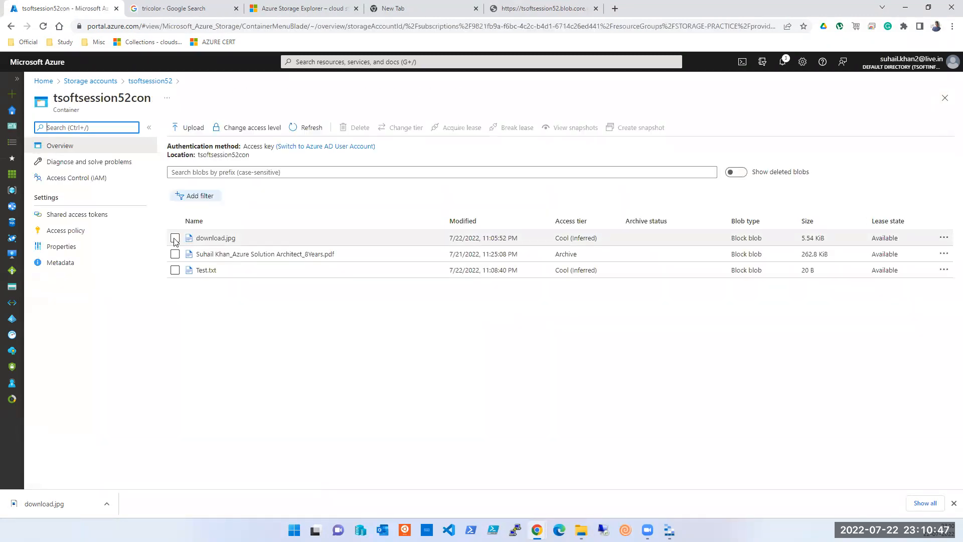
{"action": "left_click", "coordinate": [175, 238]}
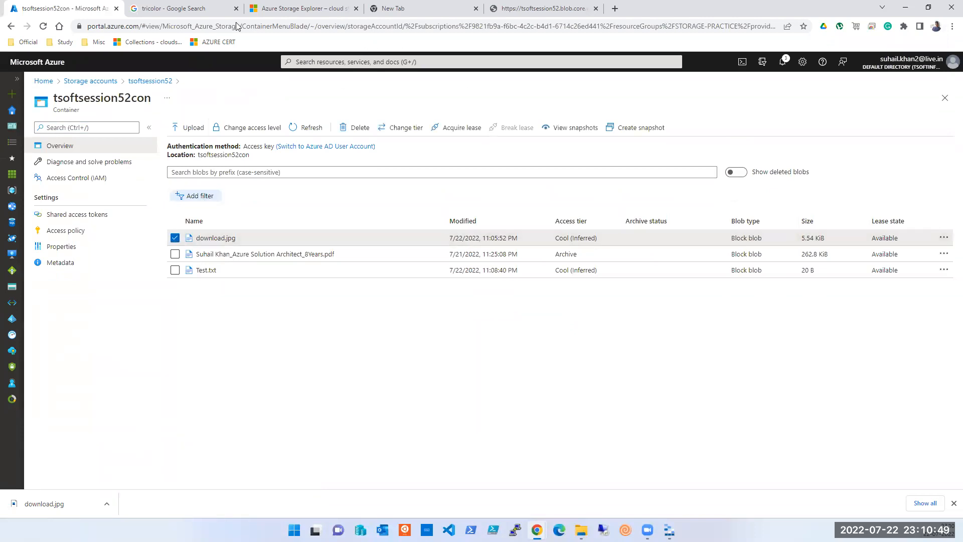
{"action": "left_click", "coordinate": [228, 126]}
{"action": "left_click", "coordinate": [266, 194]}
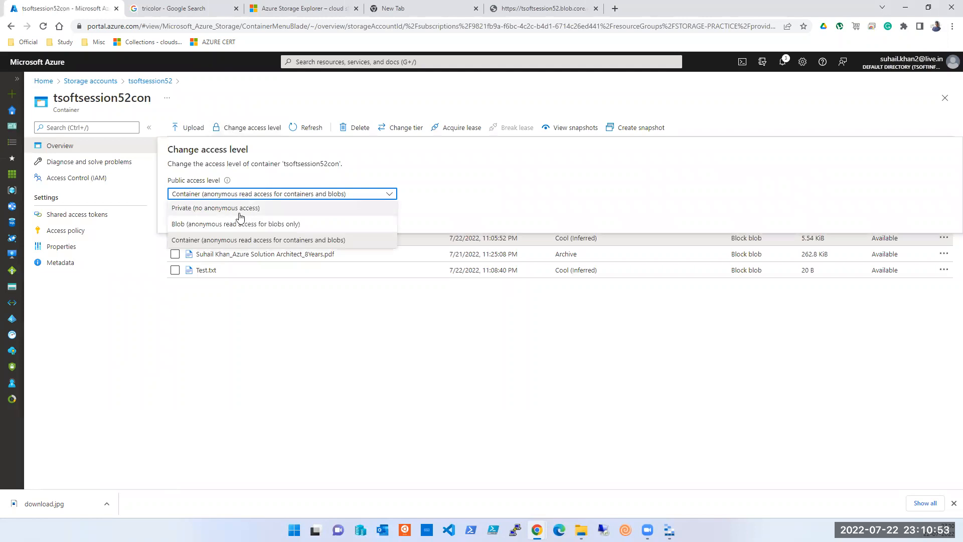
{"action": "left_click", "coordinate": [206, 224]}
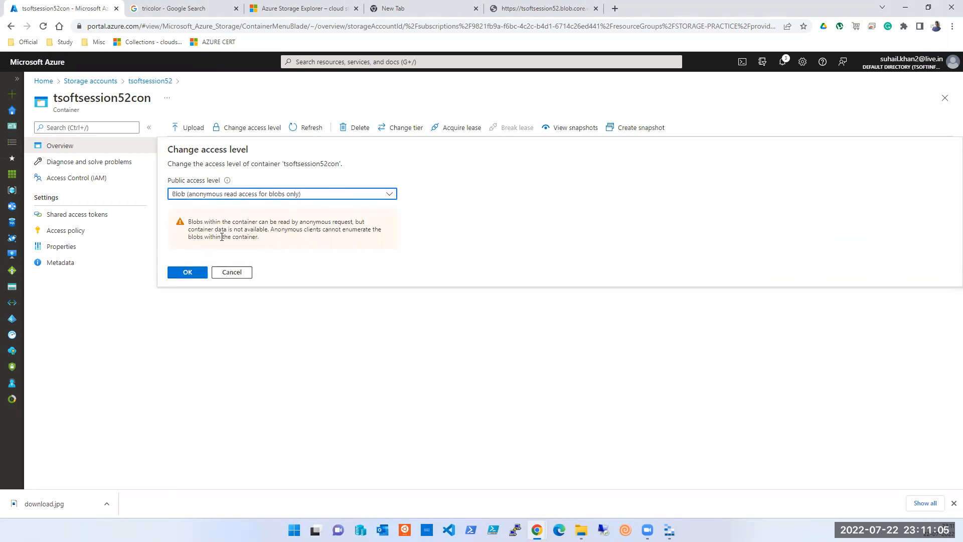
{"action": "left_click", "coordinate": [246, 272]}
{"action": "left_click", "coordinate": [174, 238]}
{"action": "left_click", "coordinate": [249, 127]}
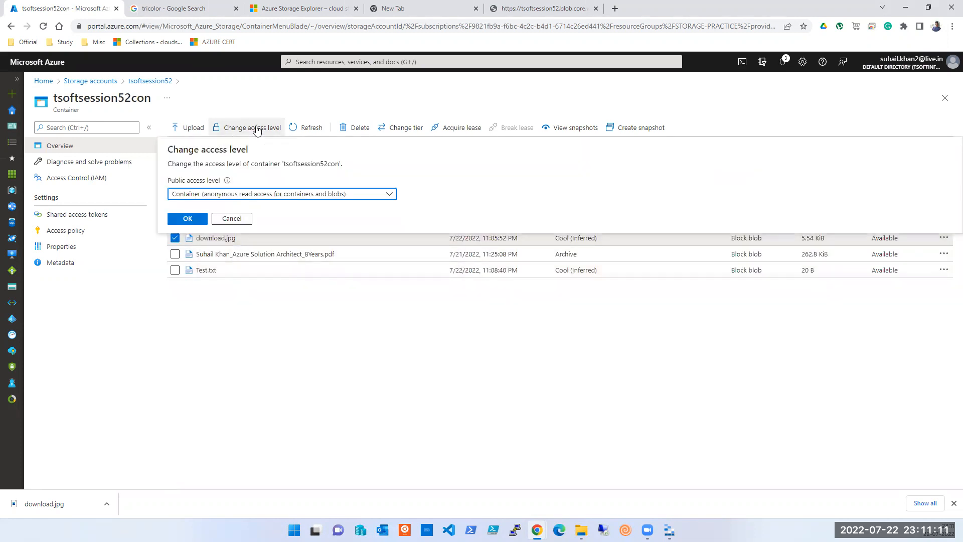
{"action": "left_click", "coordinate": [232, 218]}
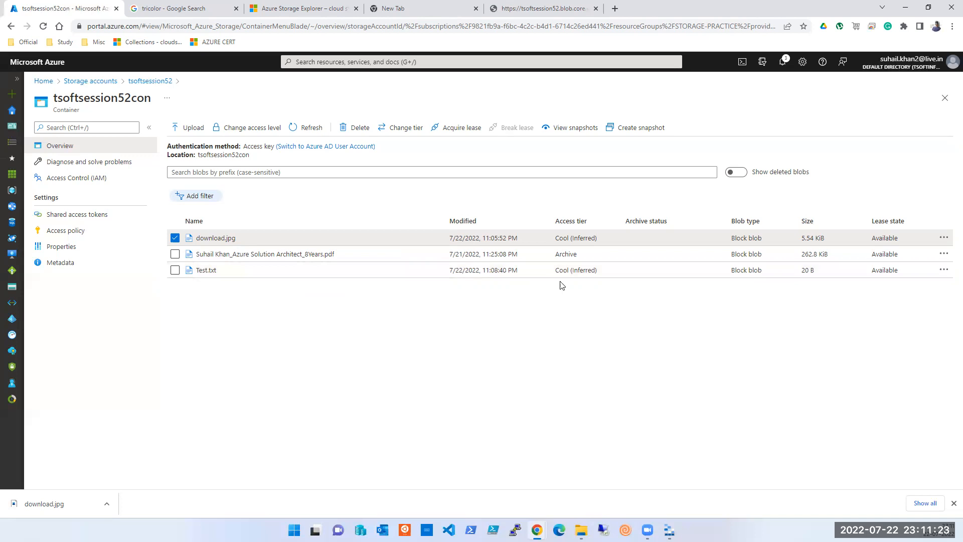
- Change download.jpg's access tier to Archive and save
{"action": "left_click", "coordinate": [944, 238]}
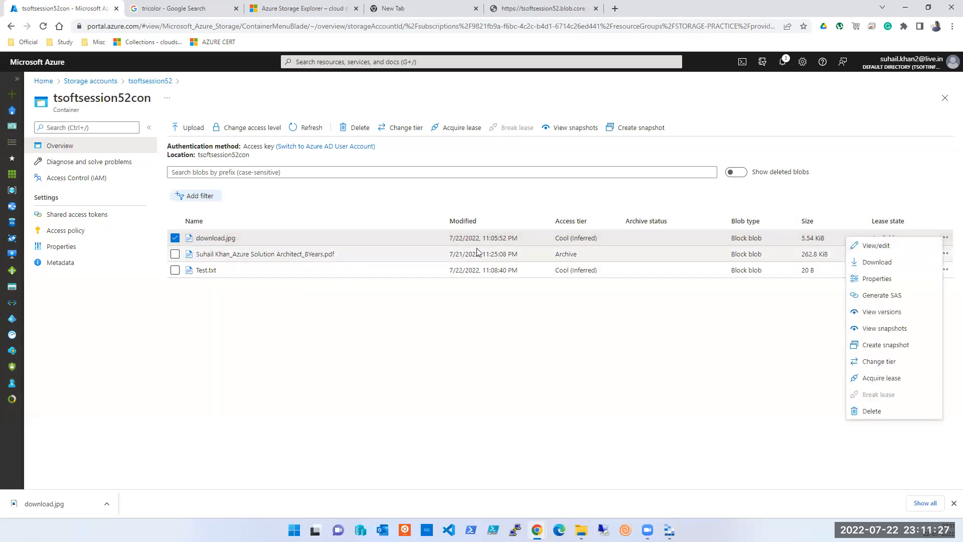
{"action": "left_click", "coordinate": [873, 361]}
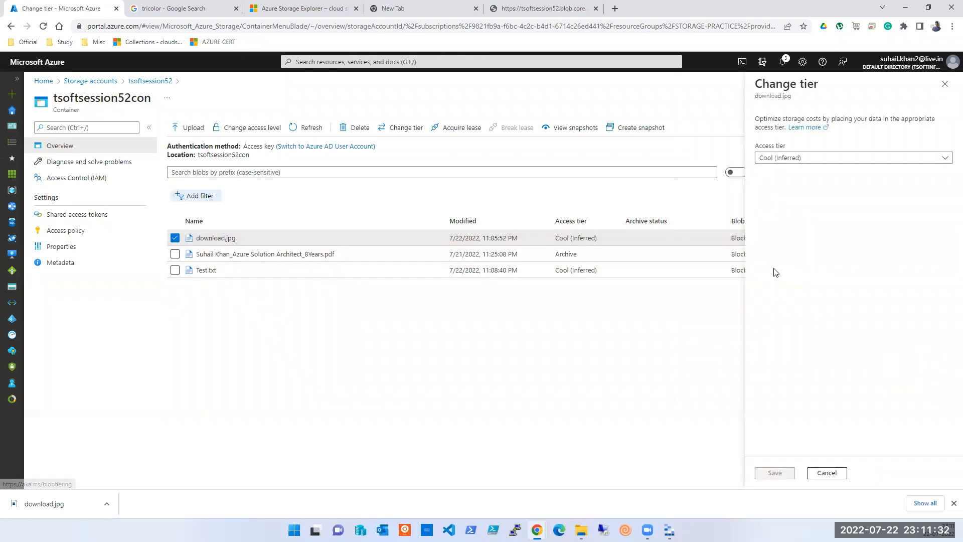
{"action": "left_click", "coordinate": [793, 158]}
{"action": "left_click", "coordinate": [762, 478]}
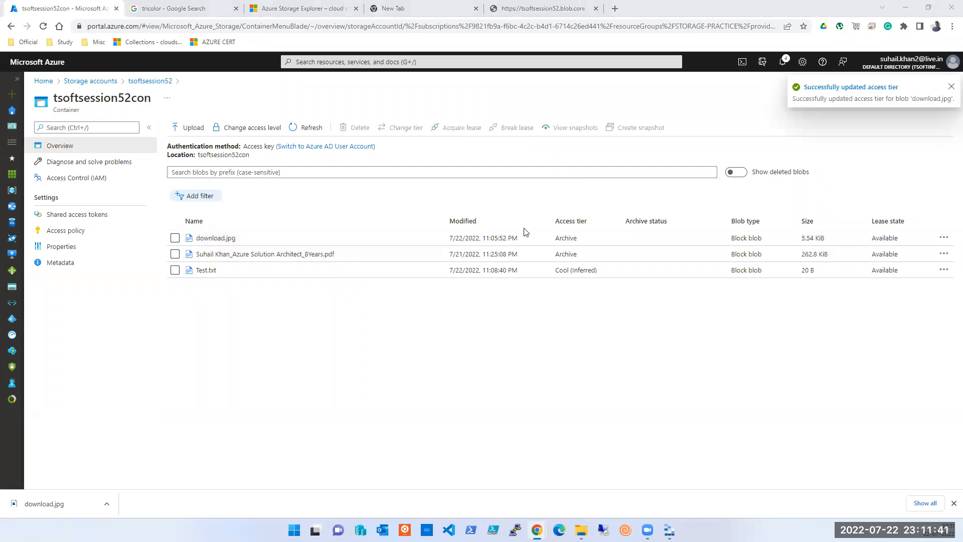
- Load download.jpg's blob URL in the incognito window, now returning BlobArchived
{"action": "left_click", "coordinate": [234, 241]}
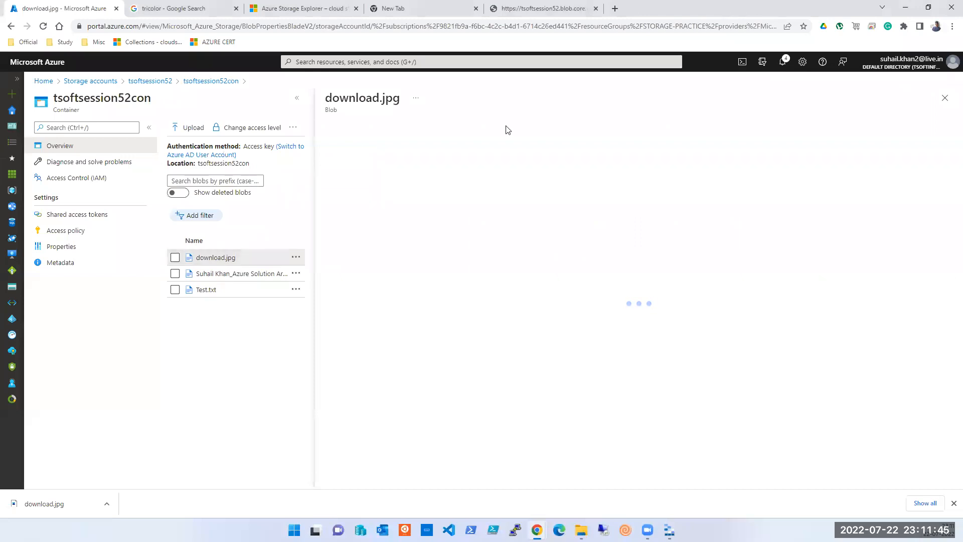
{"action": "left_click", "coordinate": [540, 212]}
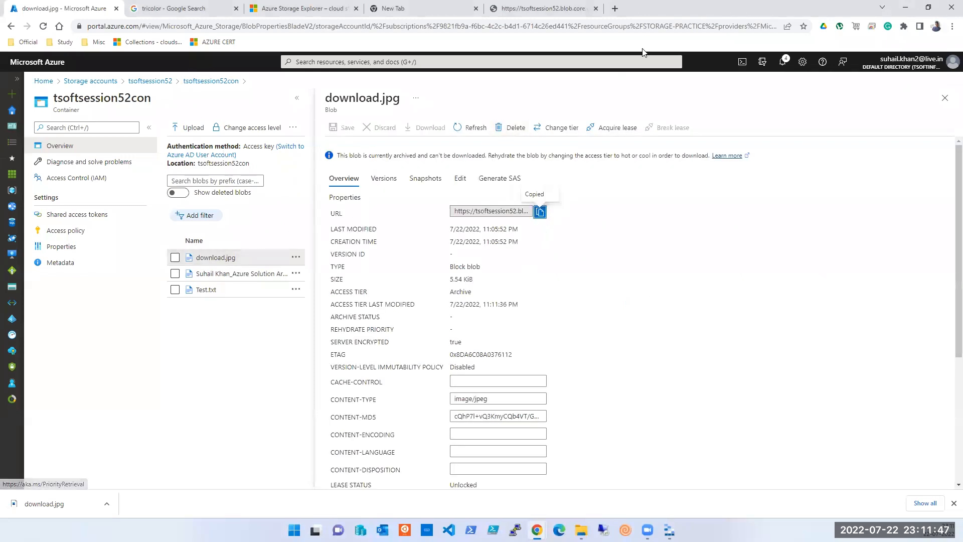
{"action": "mouse_move", "coordinate": [536, 530]}
{"action": "left_click", "coordinate": [620, 491]}
{"action": "left_click", "coordinate": [176, 26]}
{"action": "key", "text": "ctrl+v"}
{"action": "key", "text": "Return"}
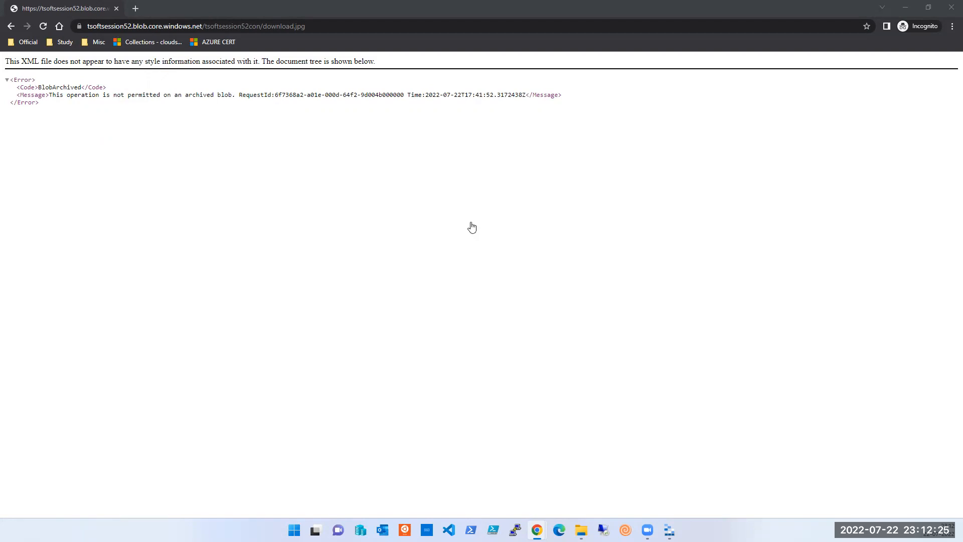
- Retry the download.jpg blob URL in the regular window and reload it in the Incognito window
{"action": "left_click", "coordinate": [463, 224]}
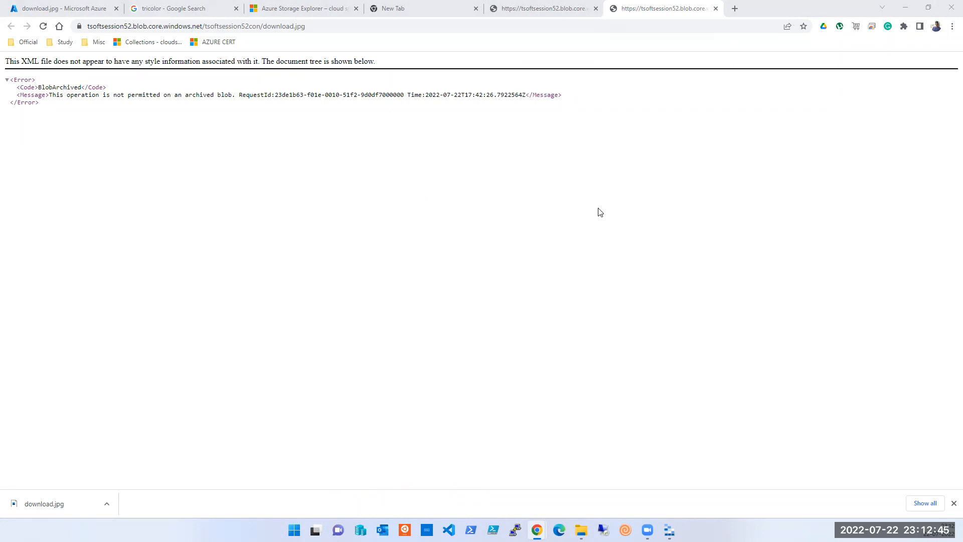
{"action": "left_click", "coordinate": [906, 10]}
{"action": "mouse_move", "coordinate": [537, 530]}
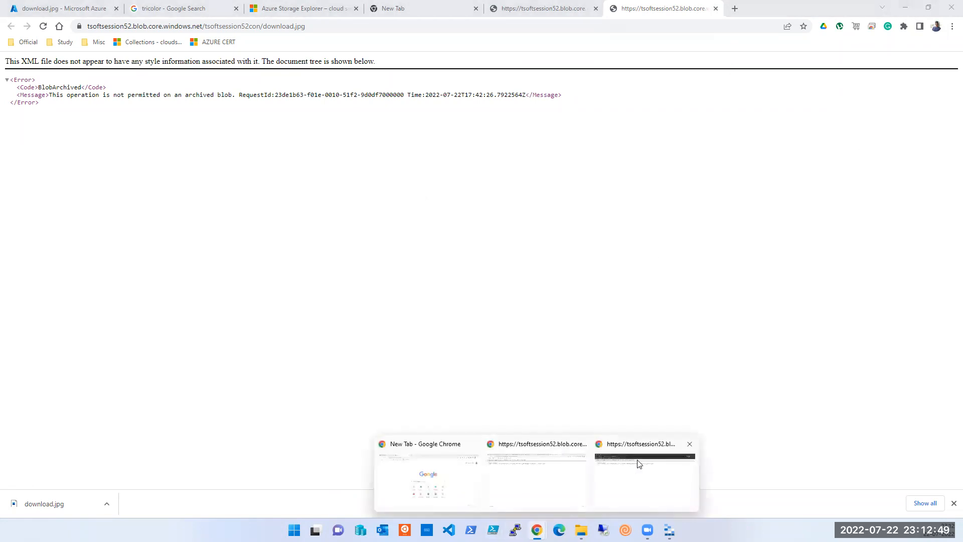
{"action": "left_click", "coordinate": [654, 464]}
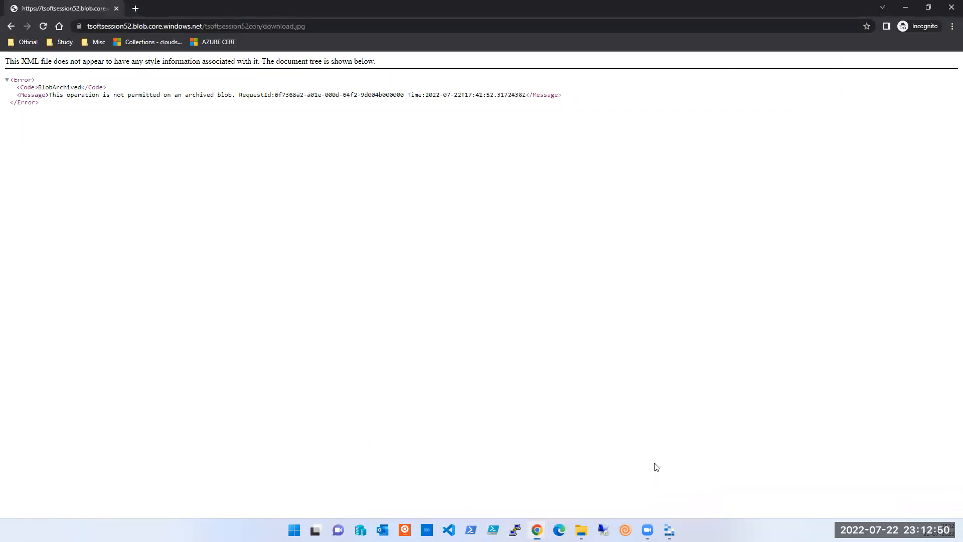
{"action": "left_click", "coordinate": [794, 25]}
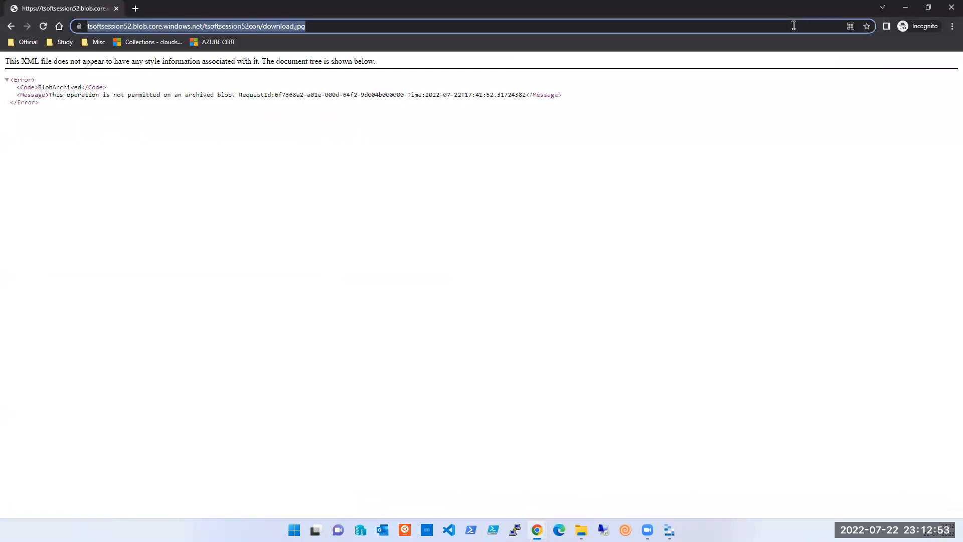
{"action": "key", "text": "Return"}
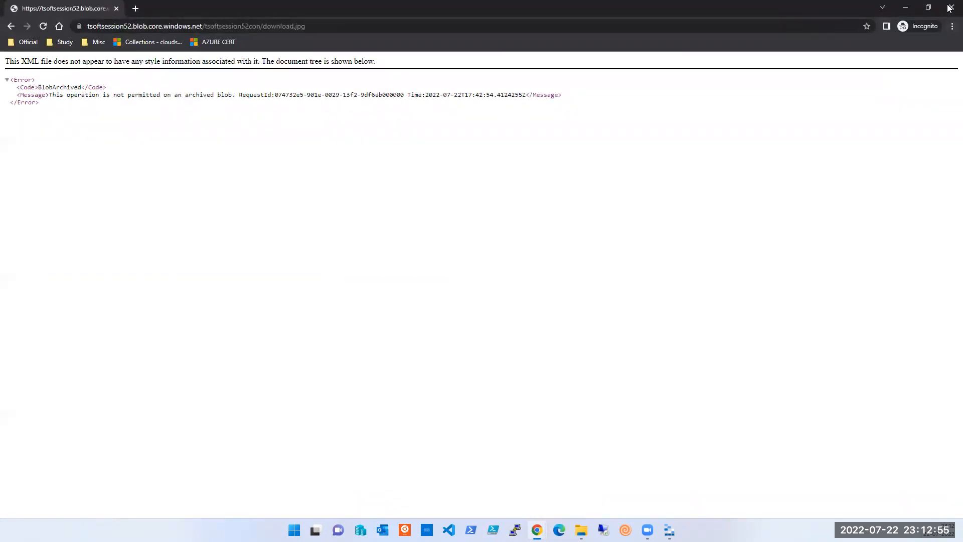
- Close the Incognito window and the error tab, and return to the Azure portal blob list
{"action": "left_click", "coordinate": [951, 7]}
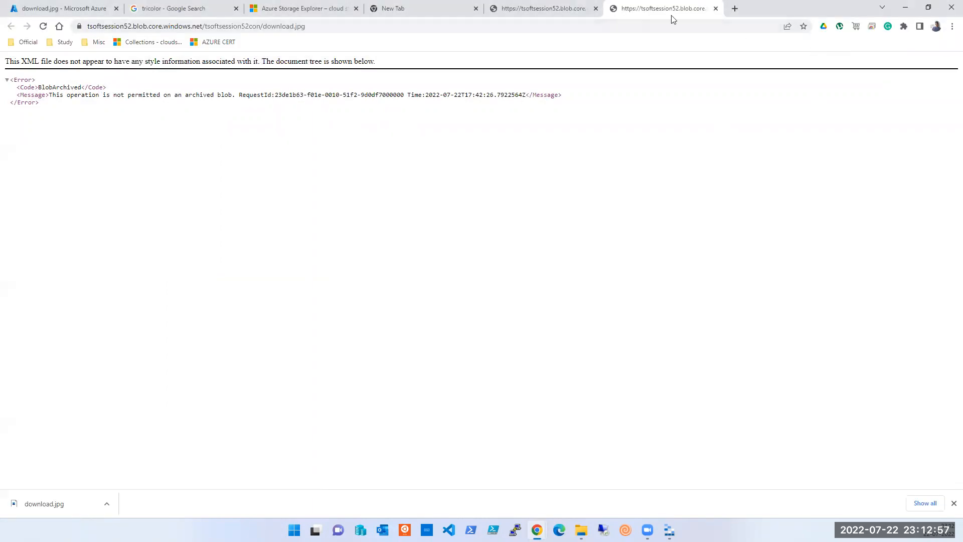
{"action": "left_click", "coordinate": [715, 9]}
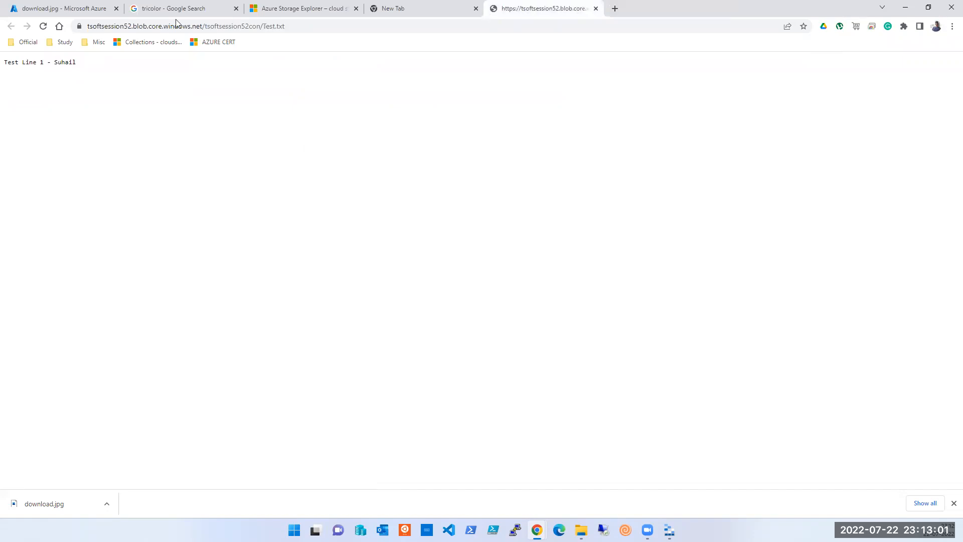
{"action": "left_click", "coordinate": [86, 9]}
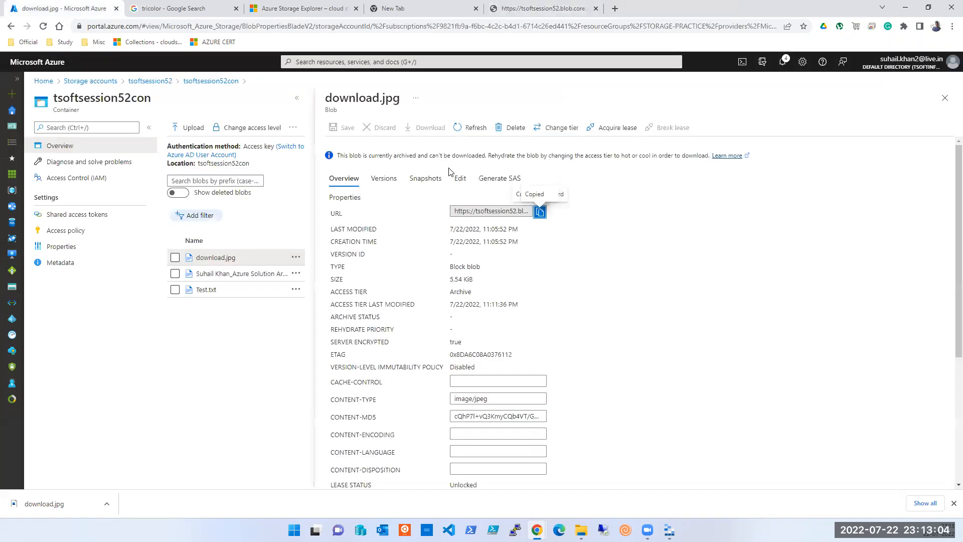
{"action": "left_click", "coordinate": [945, 98]}
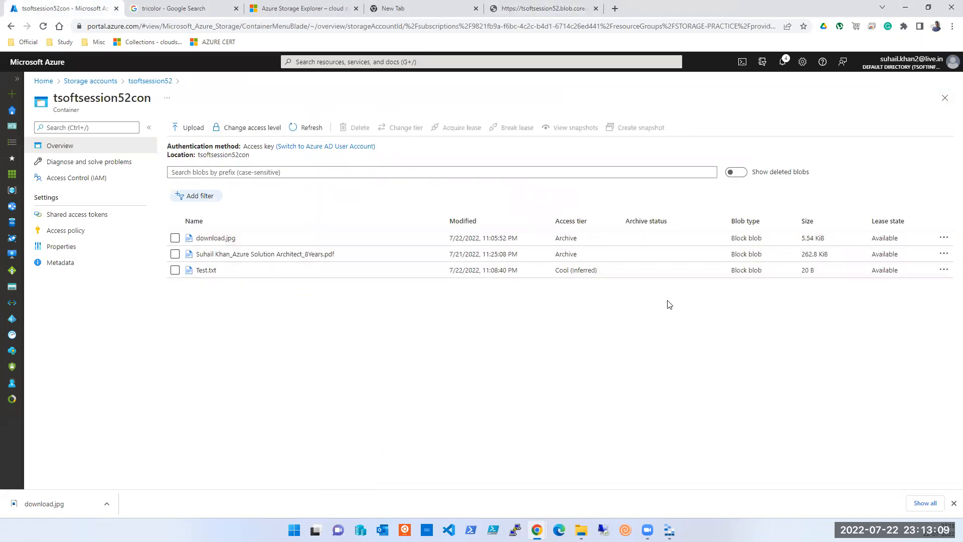
- Select download.jpg and choose Change tier from its '...' actions menu
{"action": "double_click", "coordinate": [567, 237]}
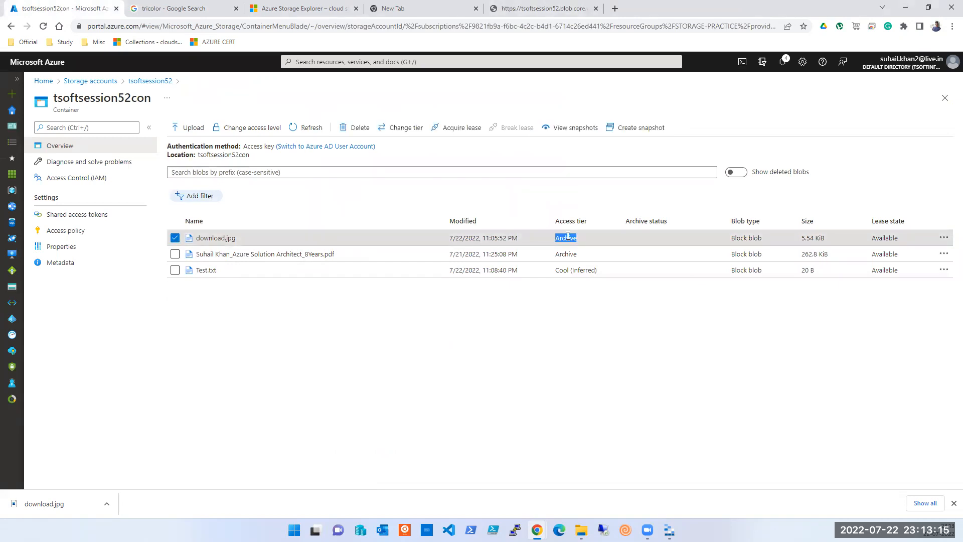
{"action": "left_click", "coordinate": [943, 237]}
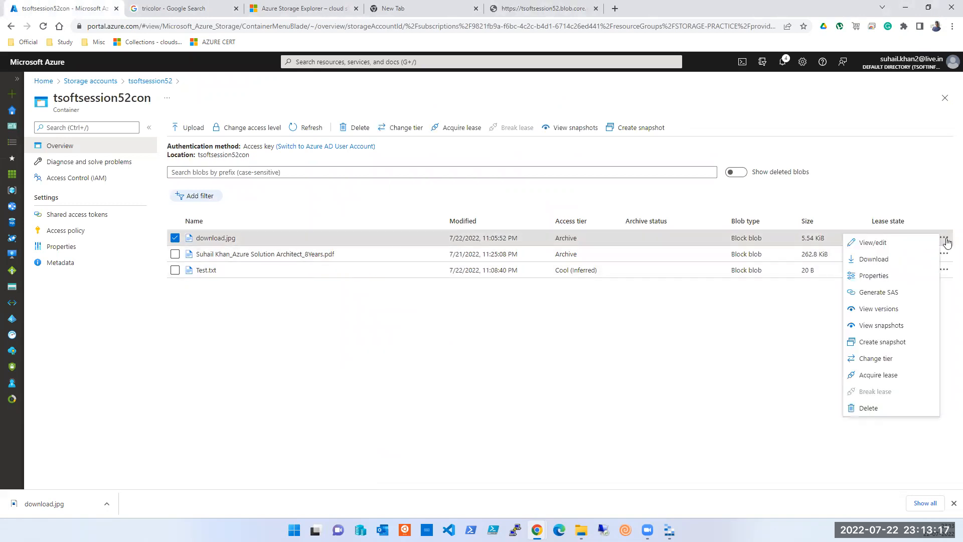
{"action": "left_click", "coordinate": [875, 358]}
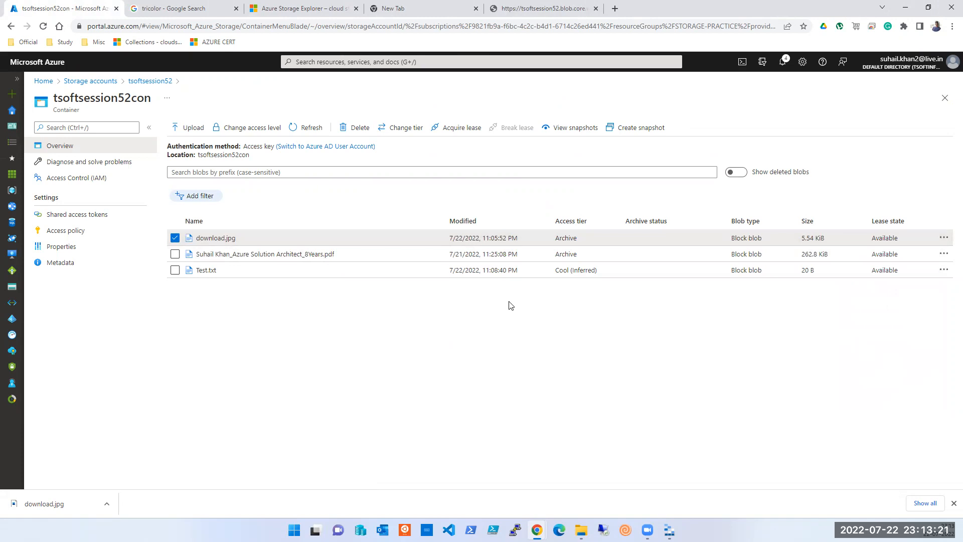
{"action": "left_click", "coordinate": [789, 157]}
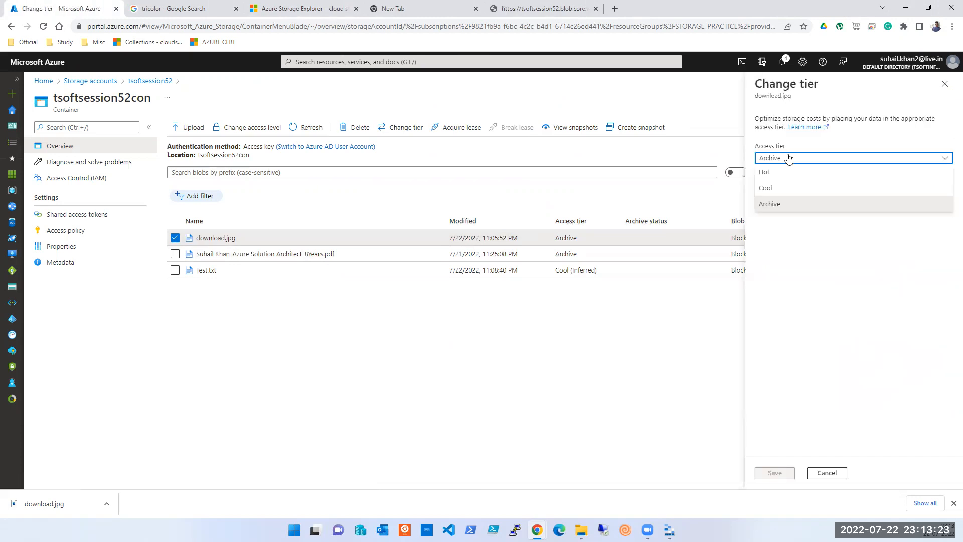
{"action": "left_click", "coordinate": [780, 188]}
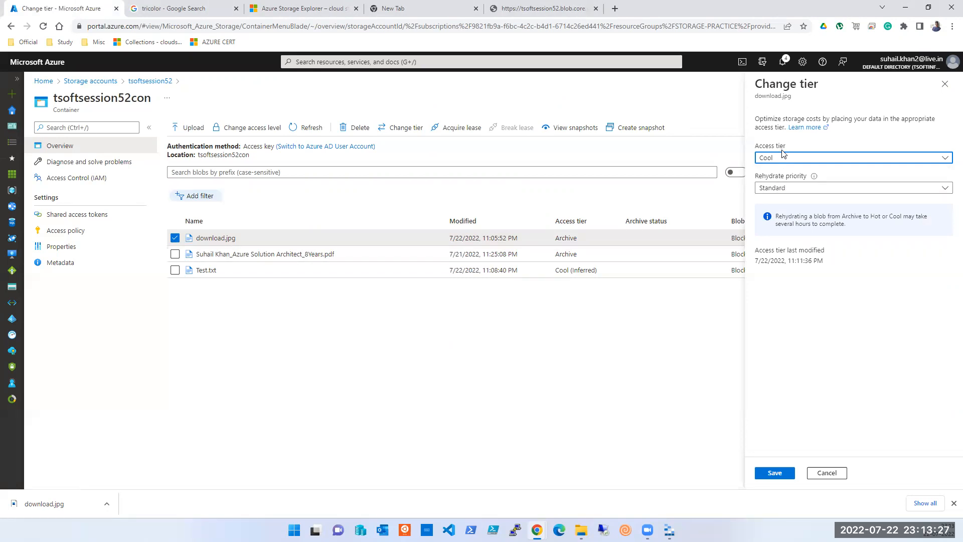
{"action": "left_click", "coordinate": [772, 191]}
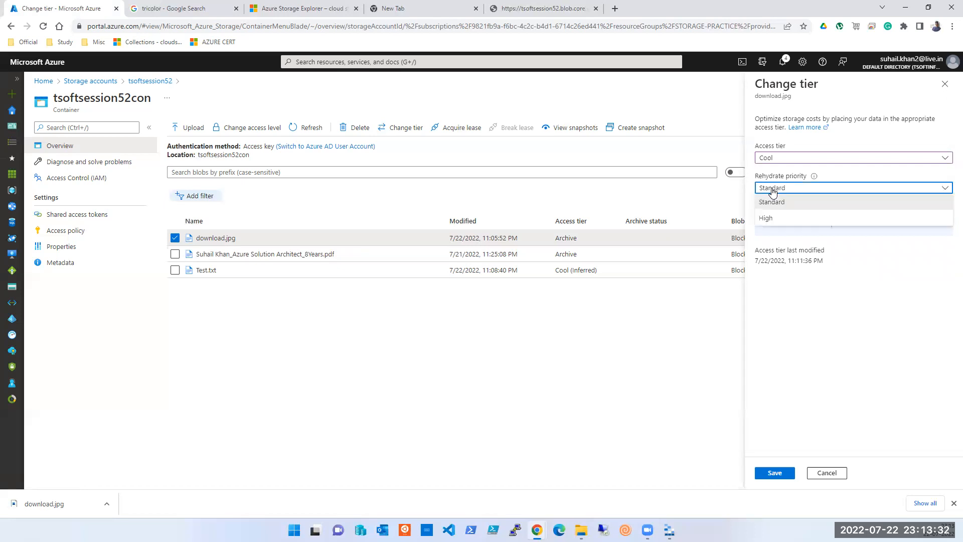
{"action": "left_click", "coordinate": [783, 217]}
{"action": "left_click", "coordinate": [780, 188]}
{"action": "left_click", "coordinate": [772, 202]}
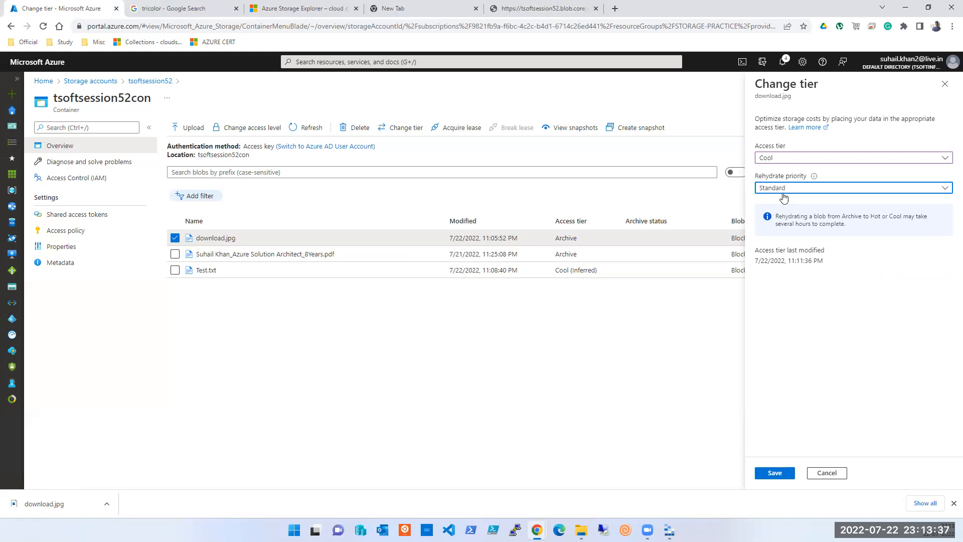
{"action": "left_click", "coordinate": [784, 190]}
{"action": "left_click", "coordinate": [781, 218]}
{"action": "left_click", "coordinate": [826, 473]}
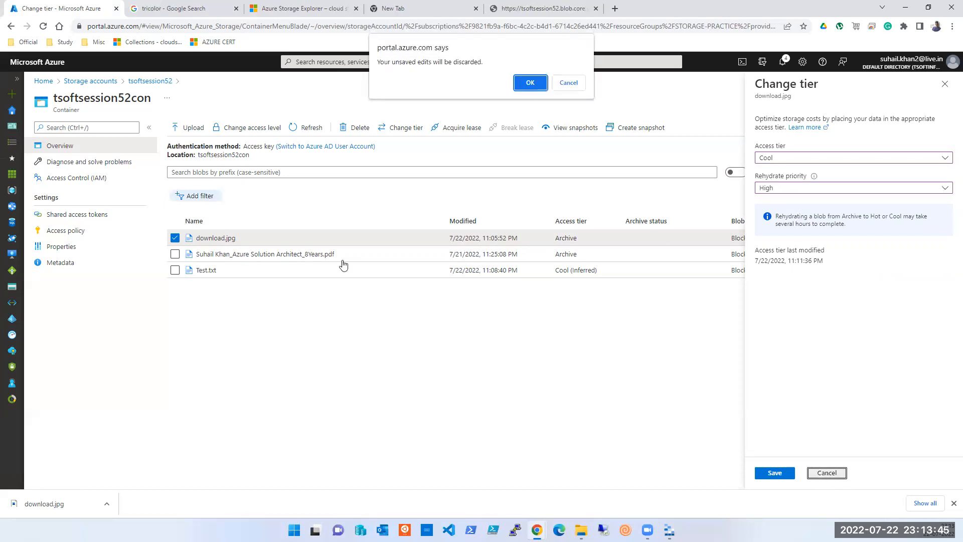
{"action": "left_click", "coordinate": [527, 83]}
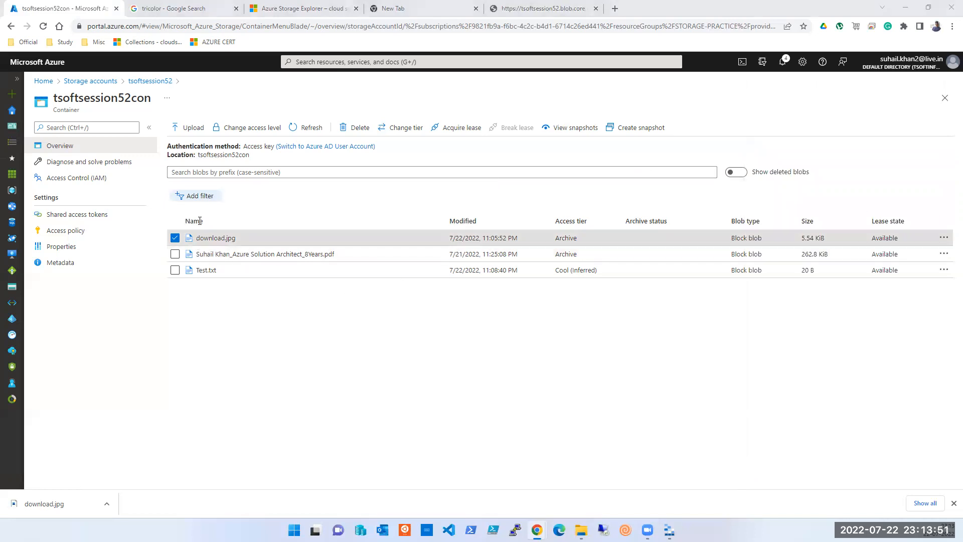
- Try the Blob access level, keep public access at Container, and close the tsoftsession52con blade
{"action": "left_click", "coordinate": [240, 128]}
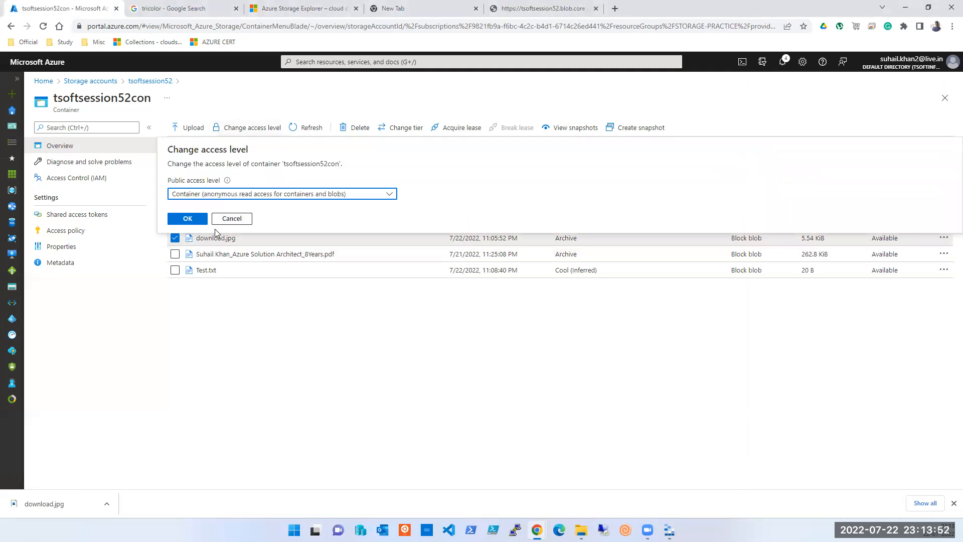
{"action": "left_click", "coordinate": [252, 199]}
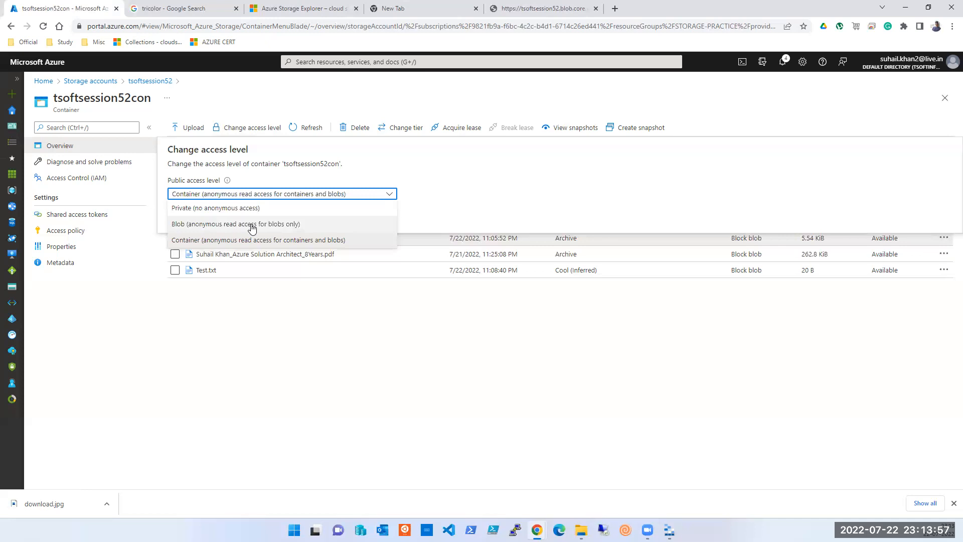
{"action": "left_click", "coordinate": [252, 225]}
{"action": "left_click", "coordinate": [252, 196]}
{"action": "left_click", "coordinate": [215, 241]}
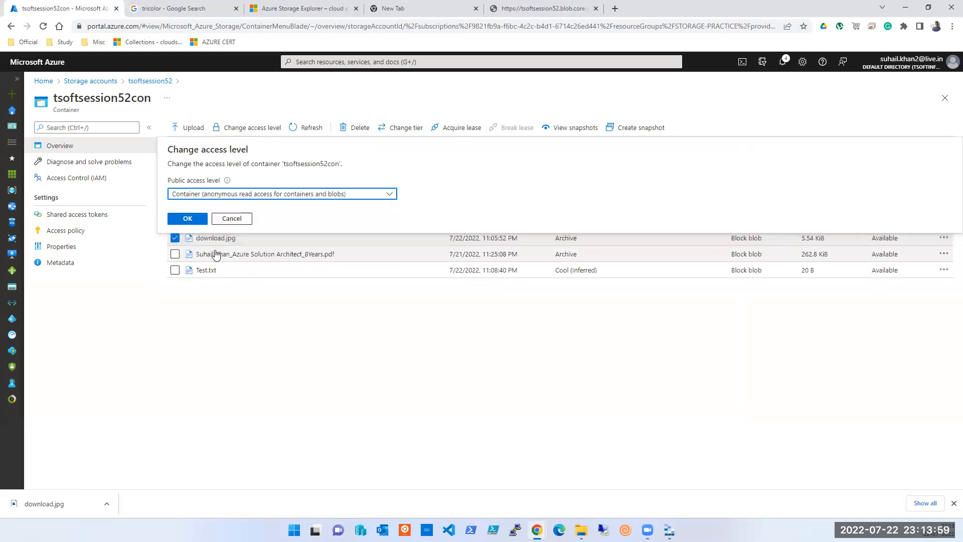
{"action": "left_click", "coordinate": [231, 218]}
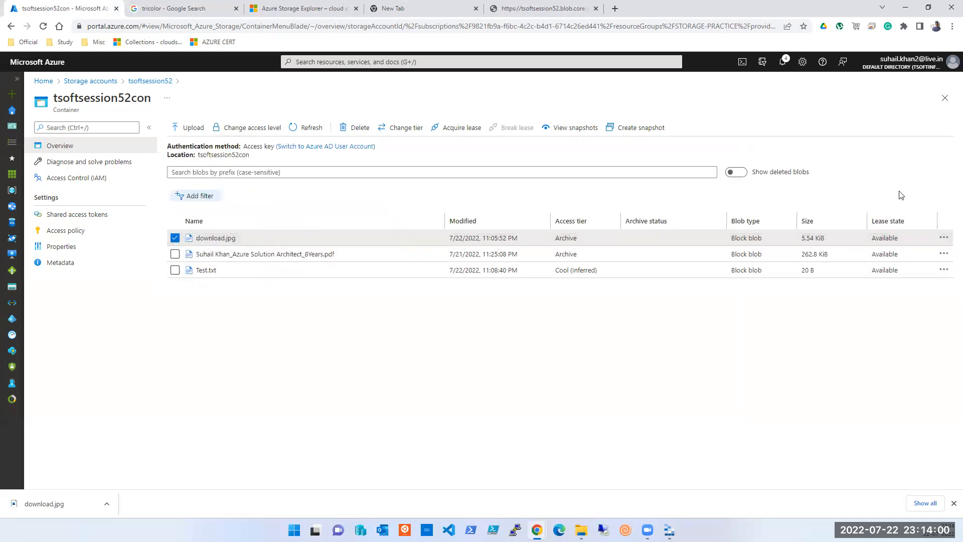
{"action": "left_click", "coordinate": [946, 97]}
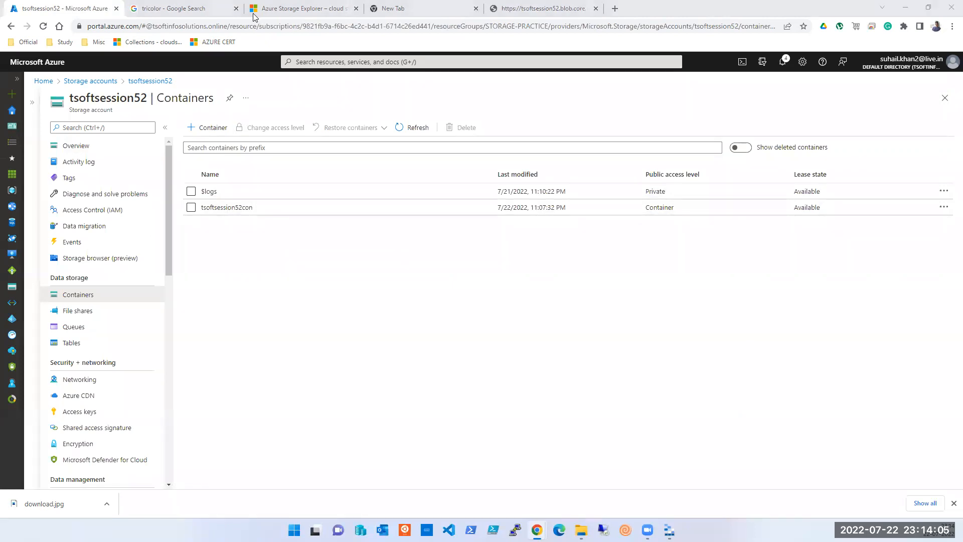
- Open tsoftsession52con, select download.jpg, and preview the Blob public access level without saving
{"action": "left_click", "coordinate": [211, 207]}
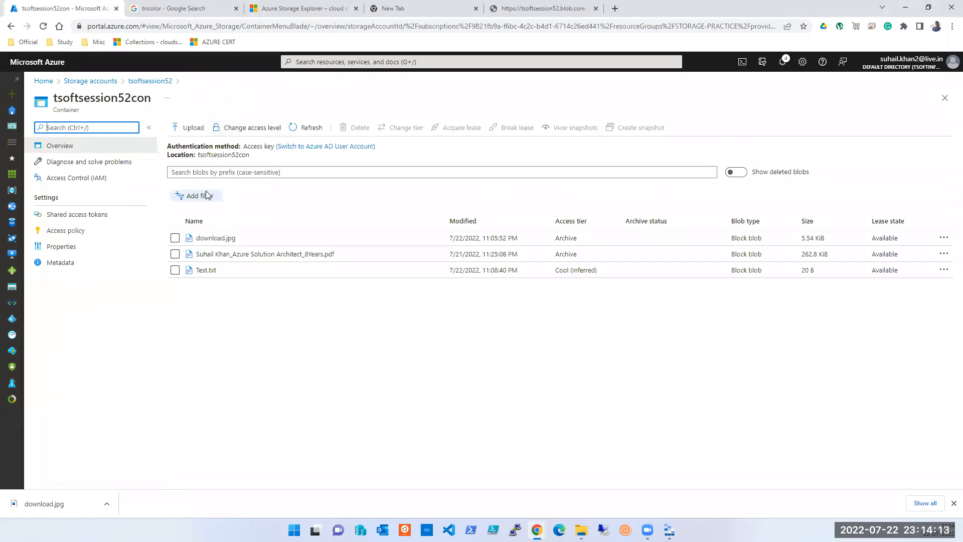
{"action": "left_click", "coordinate": [174, 238]}
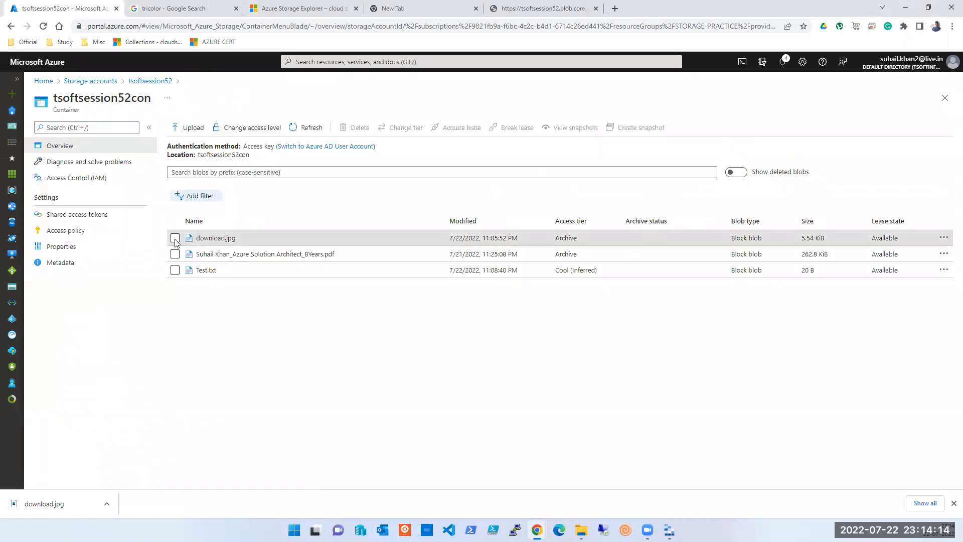
{"action": "left_click", "coordinate": [245, 127]}
{"action": "left_click", "coordinate": [237, 194]}
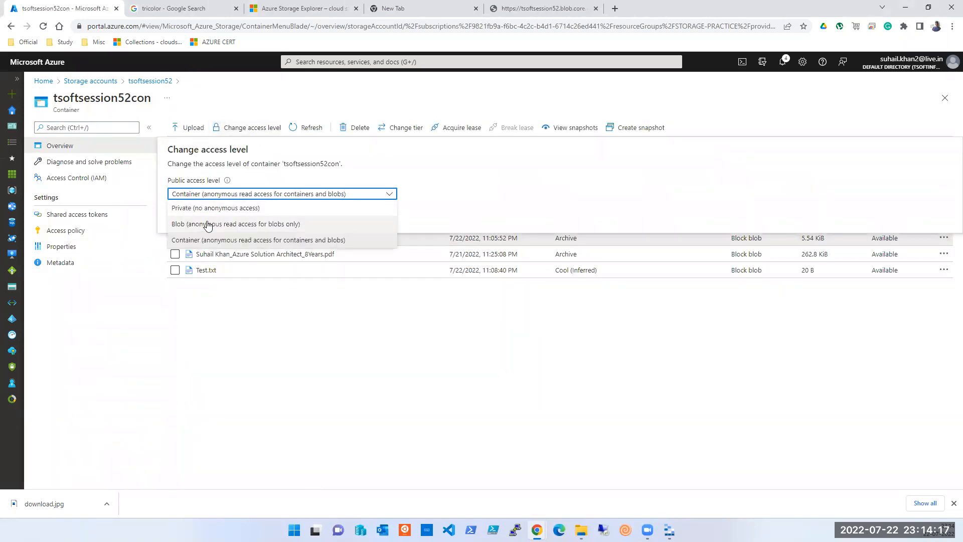
{"action": "left_click", "coordinate": [208, 224]}
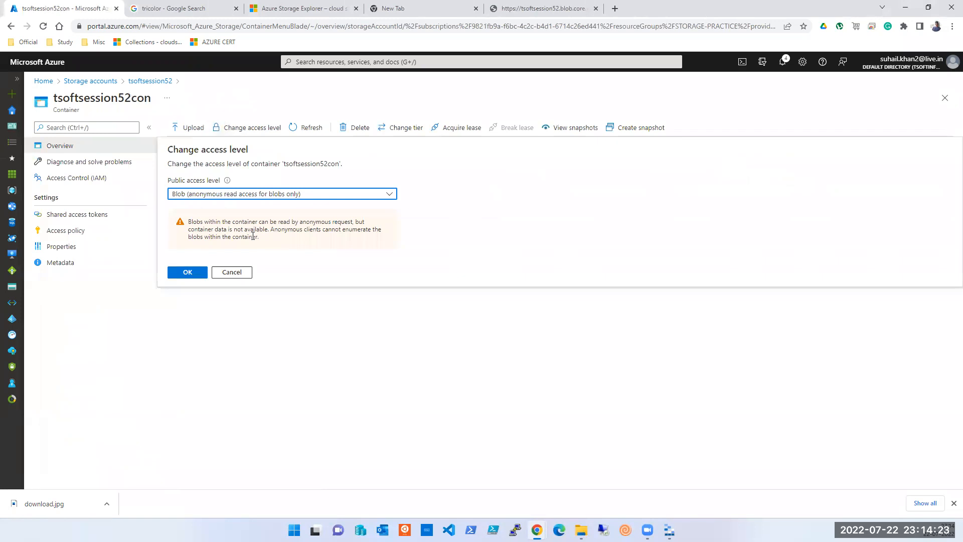
{"action": "left_click", "coordinate": [231, 272]}
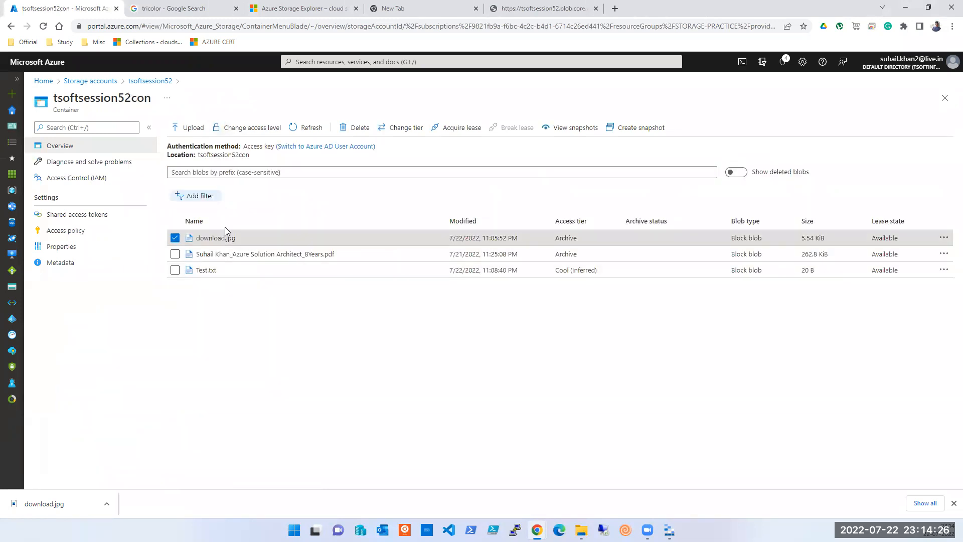
- Preview the Container public access level and cancel, leaving the setting unchanged
{"action": "left_click", "coordinate": [239, 127]}
{"action": "left_click", "coordinate": [247, 194]}
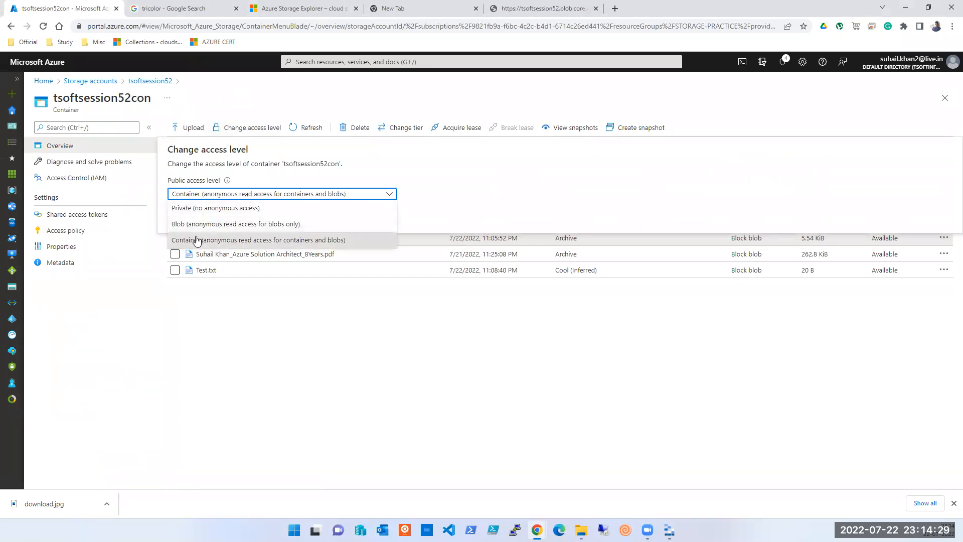
{"action": "left_click", "coordinate": [196, 239]}
{"action": "left_click", "coordinate": [230, 219]}
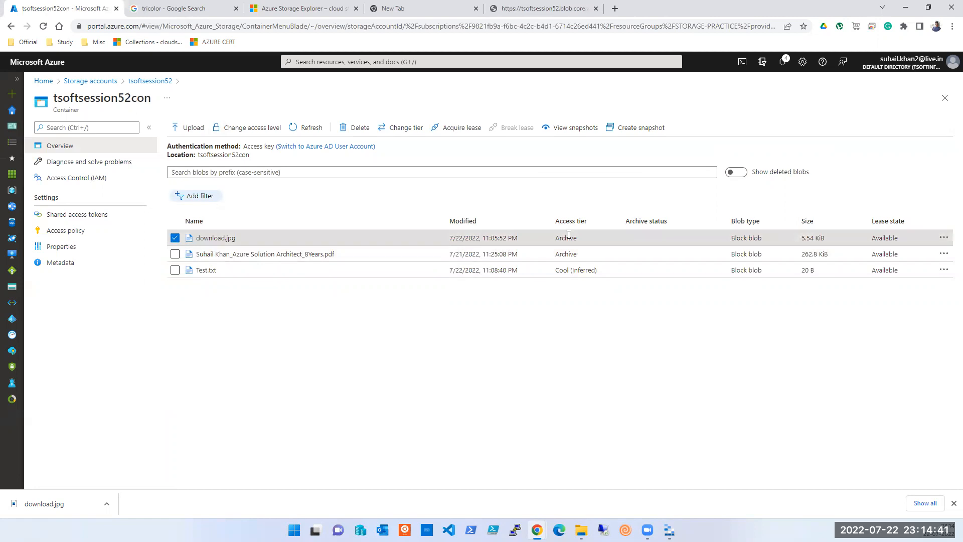
- Deselect download.jpg and open its '...' actions menu
{"action": "left_click", "coordinate": [446, 13]}
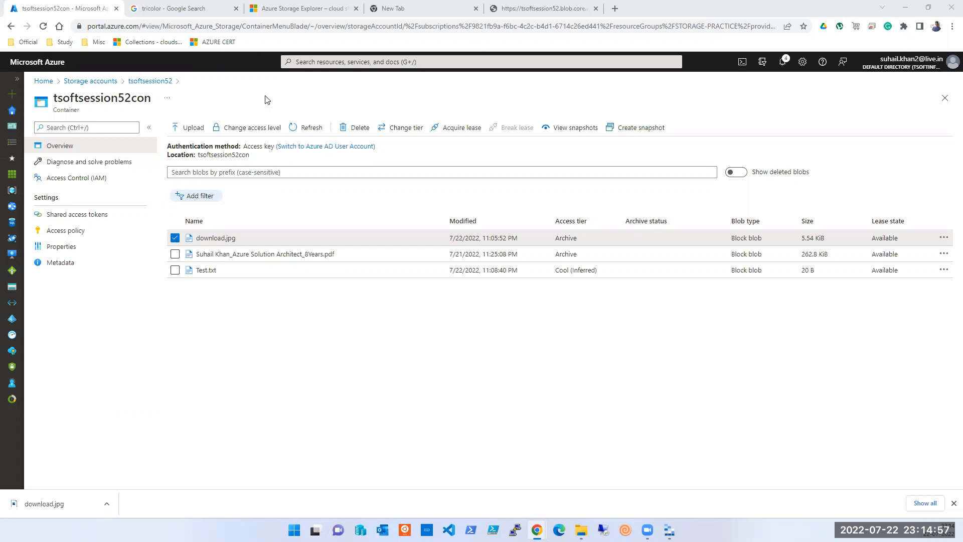
{"action": "left_click", "coordinate": [175, 238]}
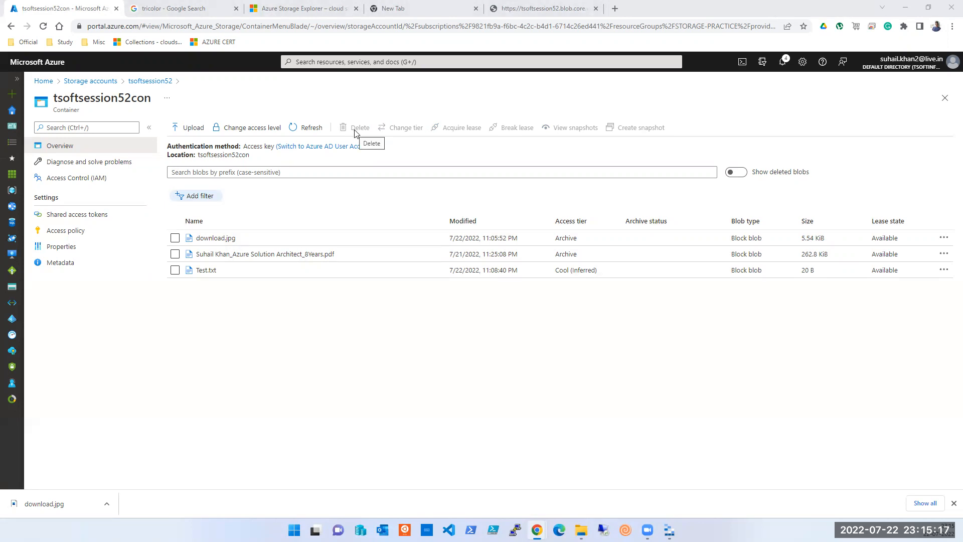
{"action": "left_click", "coordinate": [943, 238]}
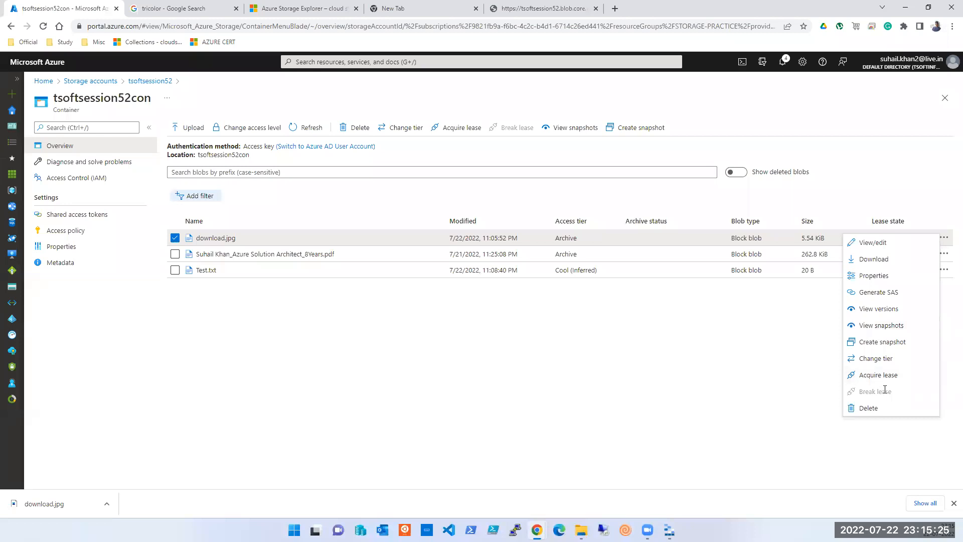
- Close the actions menu and switch the container's authentication method to Azure AD User Account
{"action": "left_click", "coordinate": [667, 409]}
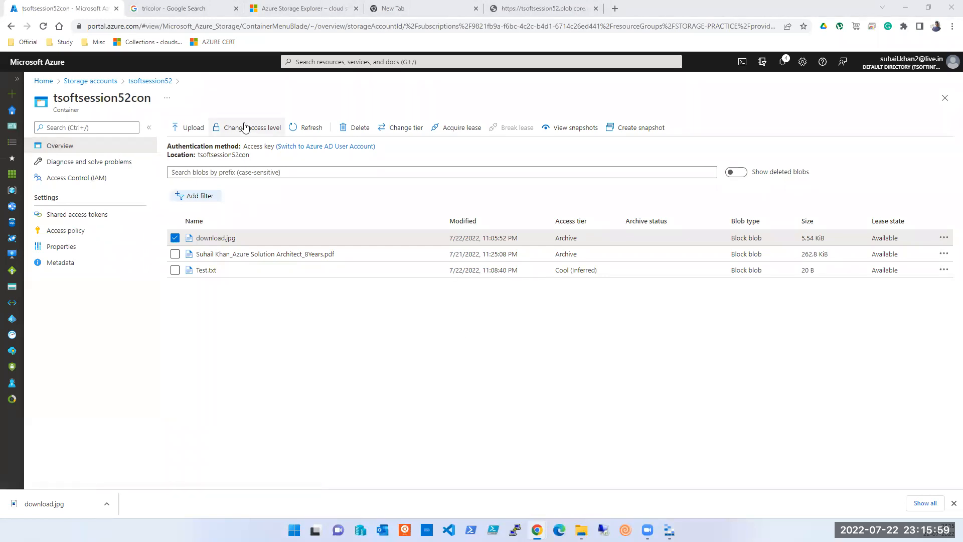
{"action": "double_click", "coordinate": [255, 148]}
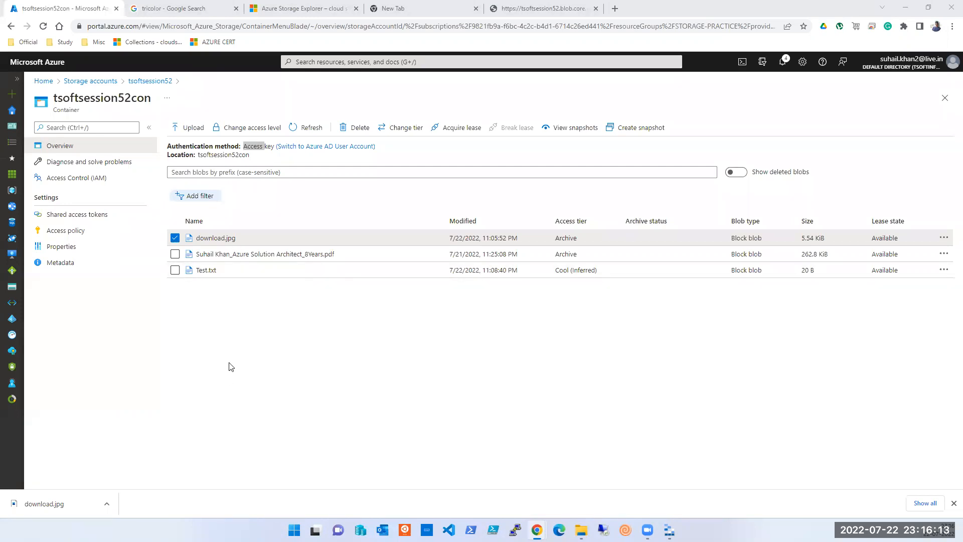
{"action": "left_click", "coordinate": [179, 248]}
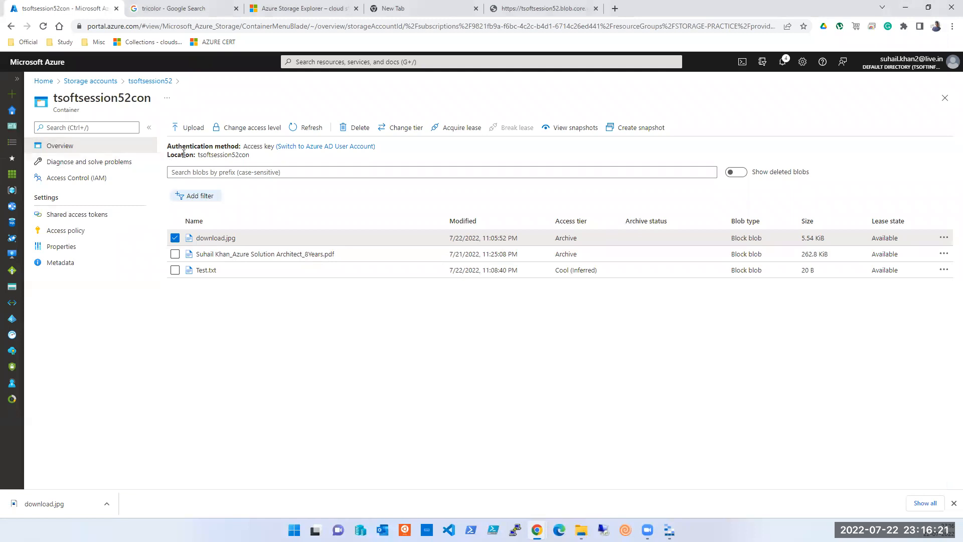
{"action": "double_click", "coordinate": [250, 149]}
{"action": "left_click", "coordinate": [320, 150]}
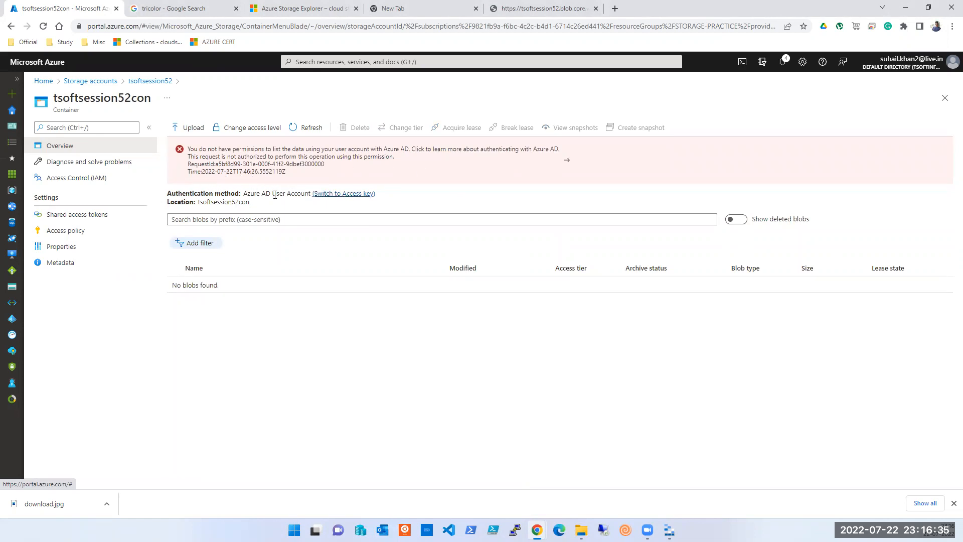
- Switch to Access key, try Azure AD User Account again, then settle back on Access key
{"action": "left_click", "coordinate": [245, 220]}
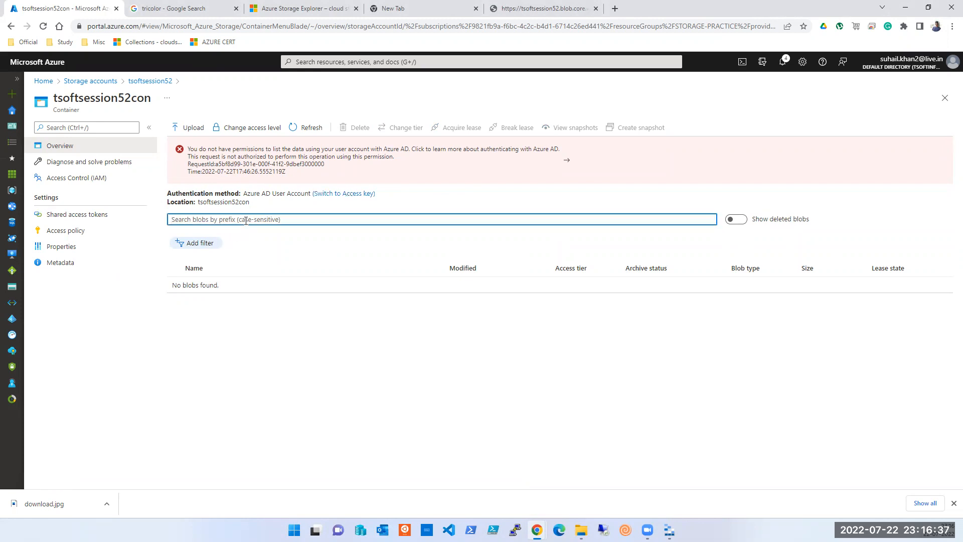
{"action": "left_click", "coordinate": [343, 193]}
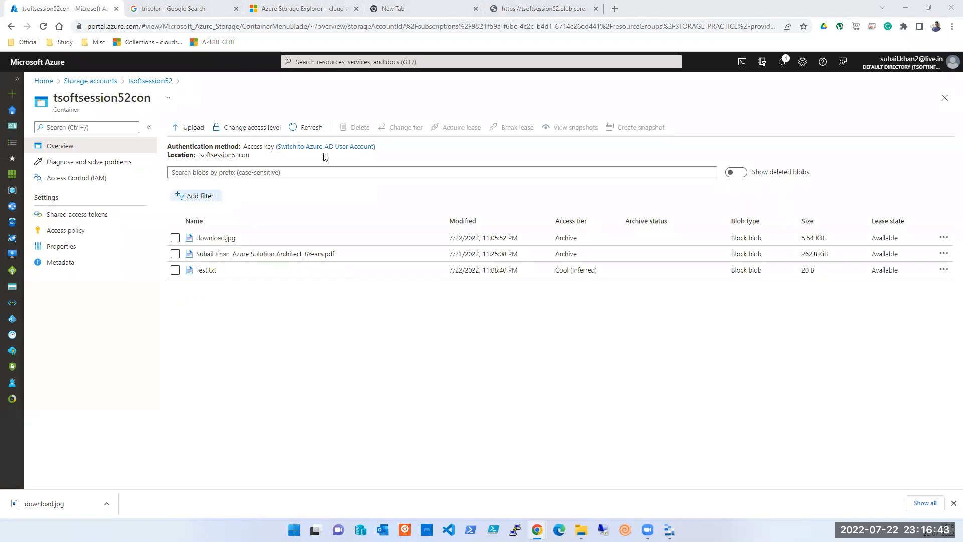
{"action": "left_click_drag", "start_coordinate": [244, 146], "coordinate": [261, 146]}
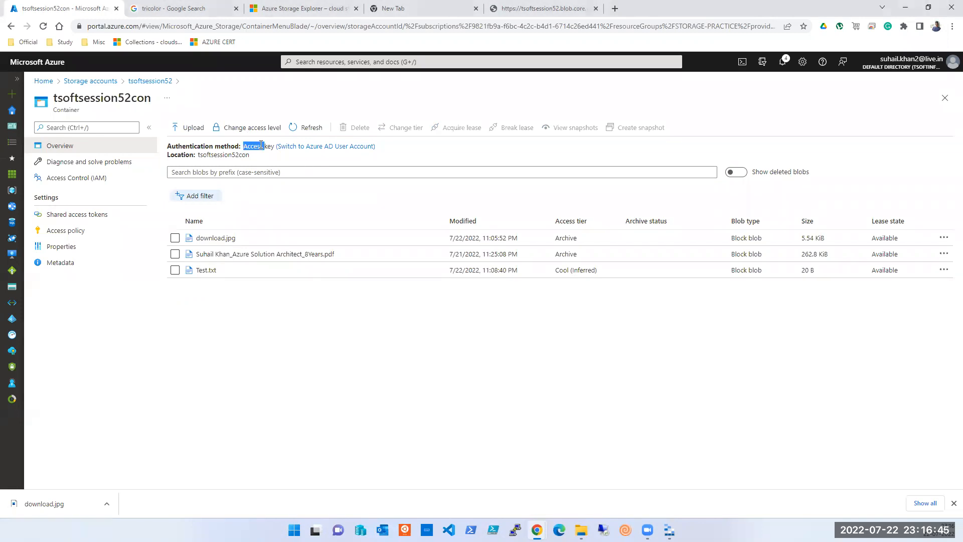
{"action": "left_click", "coordinate": [319, 148]}
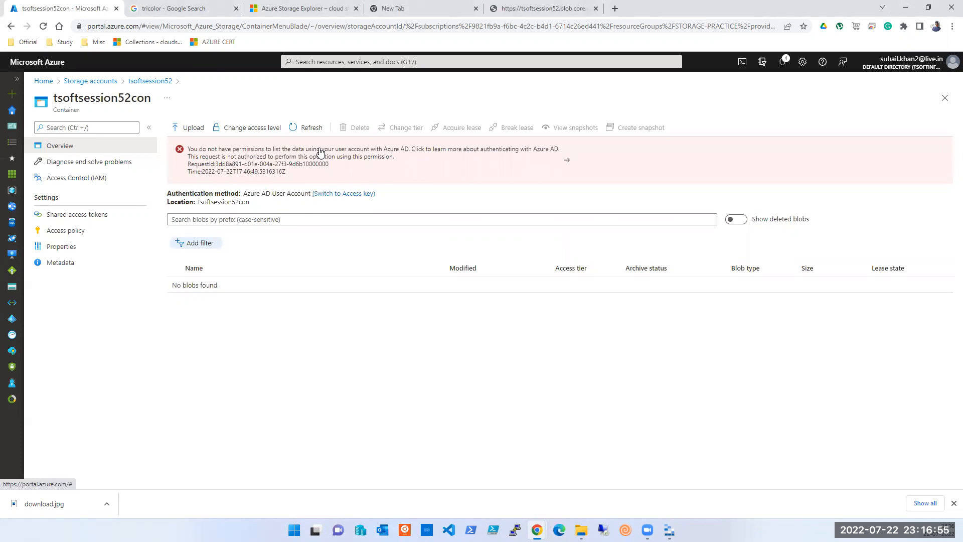
{"action": "left_click", "coordinate": [333, 195]}
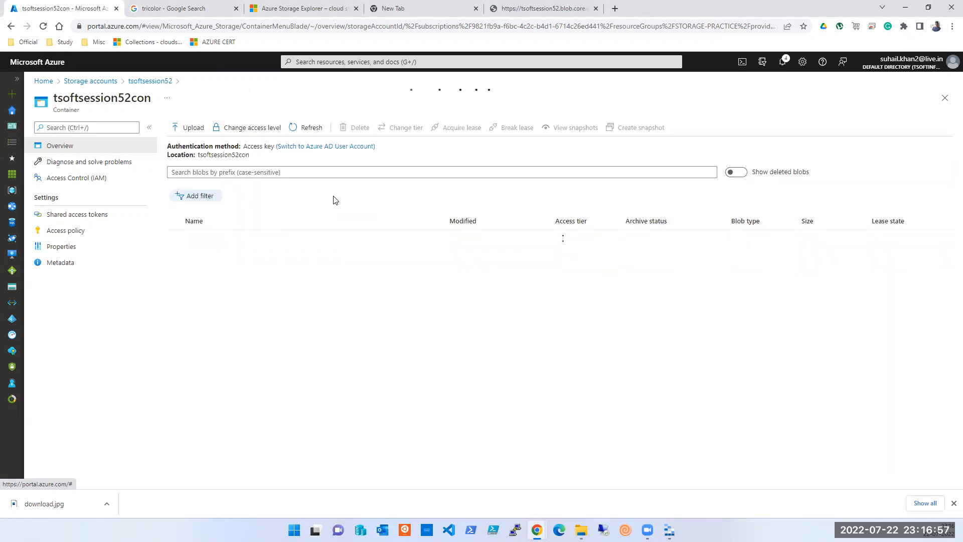
- Search the portal for 'azure act' and open Azure Active Directory from Services
{"action": "left_click", "coordinate": [369, 60]}
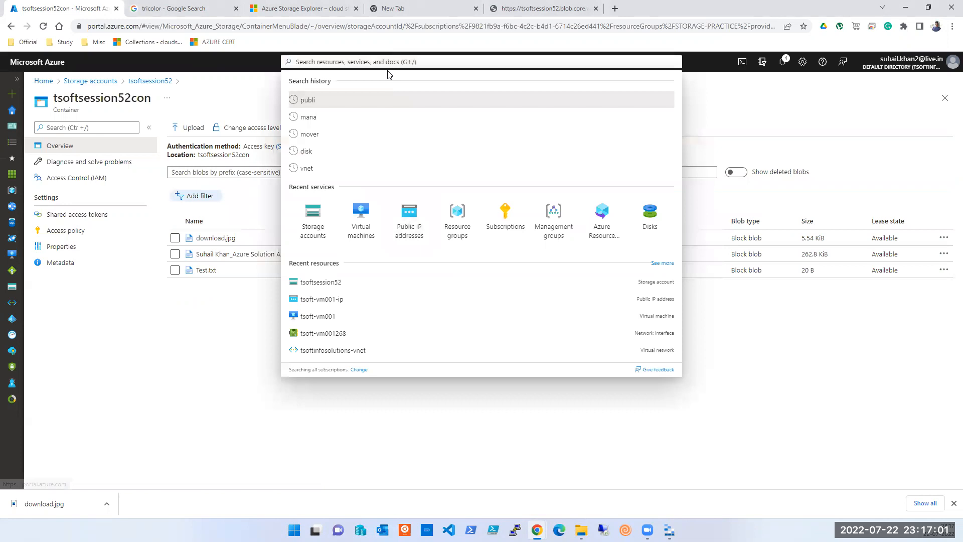
{"action": "type", "text": "azure"}
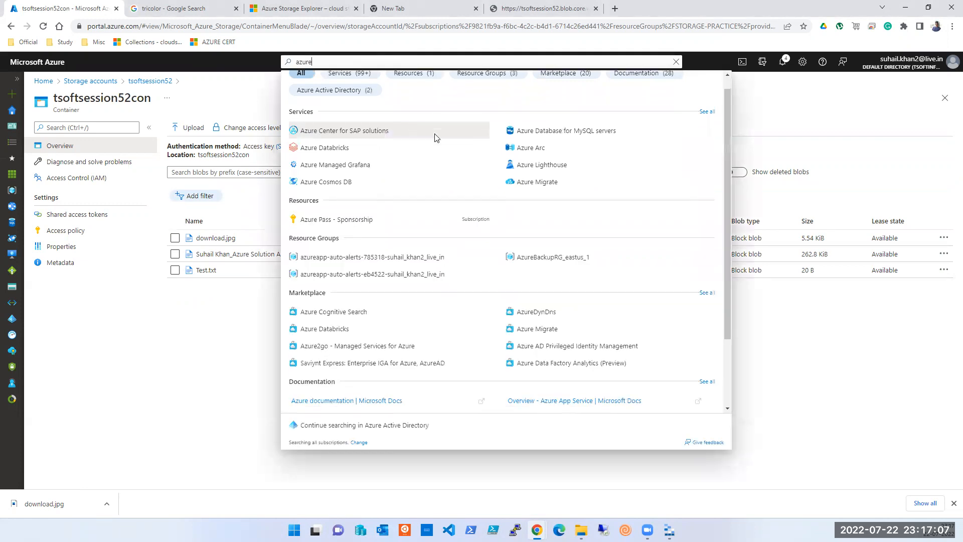
{"action": "scroll", "coordinate": [434, 140], "scroll_direction": "down", "scroll_amount": 1}
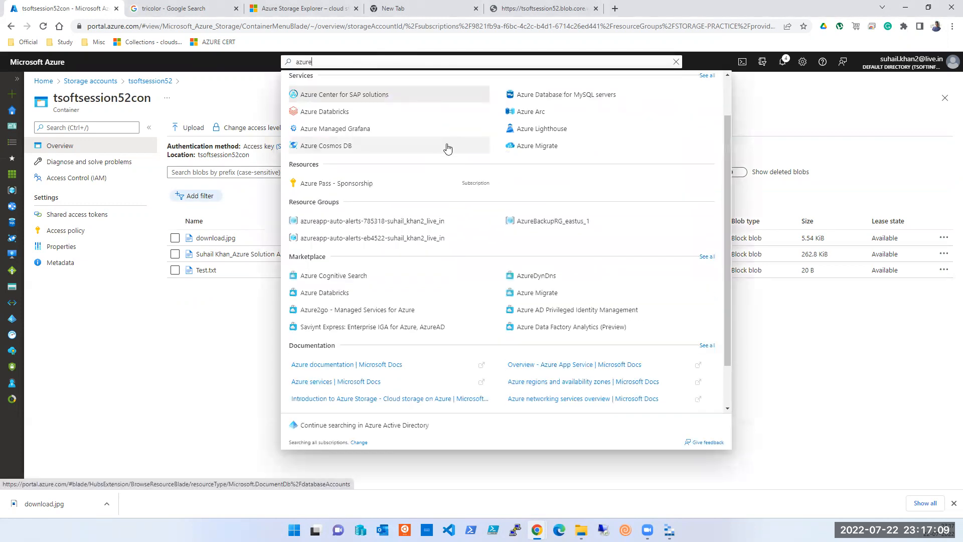
{"action": "scroll", "coordinate": [445, 148], "scroll_direction": "up", "scroll_amount": 1}
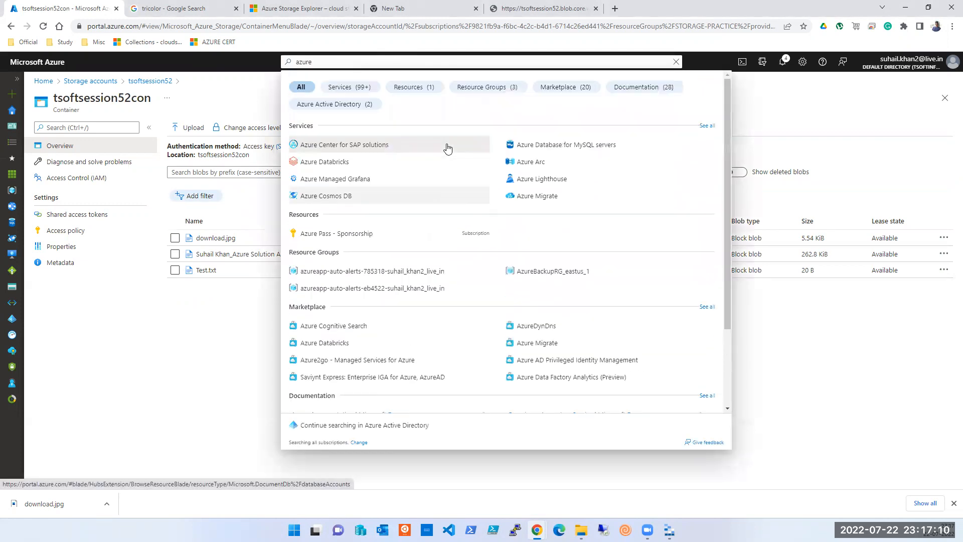
{"action": "left_click", "coordinate": [184, 395]}
{"action": "left_click", "coordinate": [315, 62]}
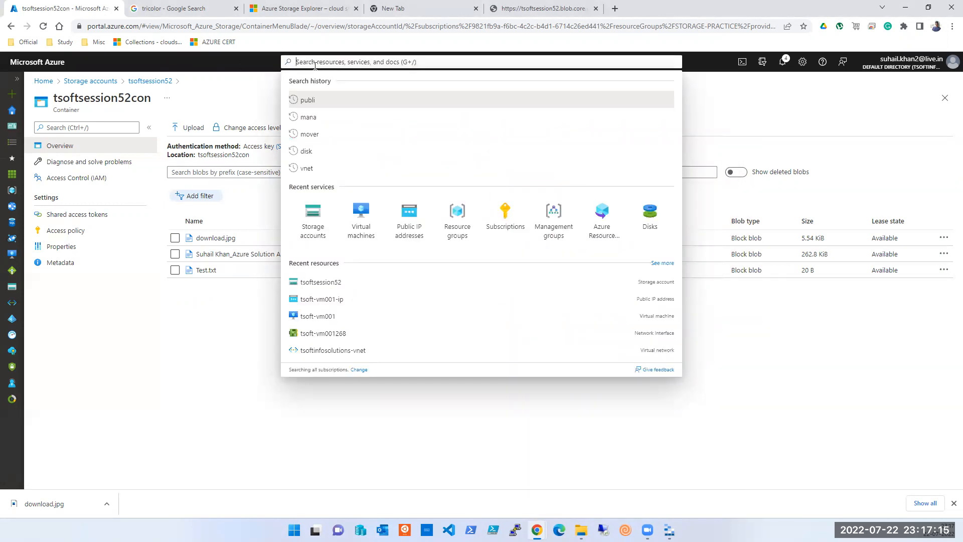
{"action": "type", "text": "azure act"}
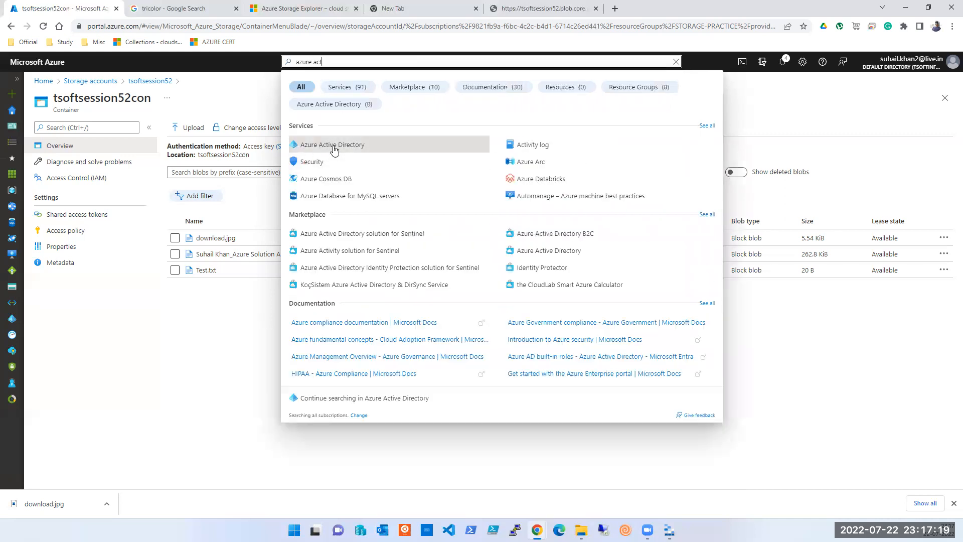
{"action": "left_click", "coordinate": [332, 145]}
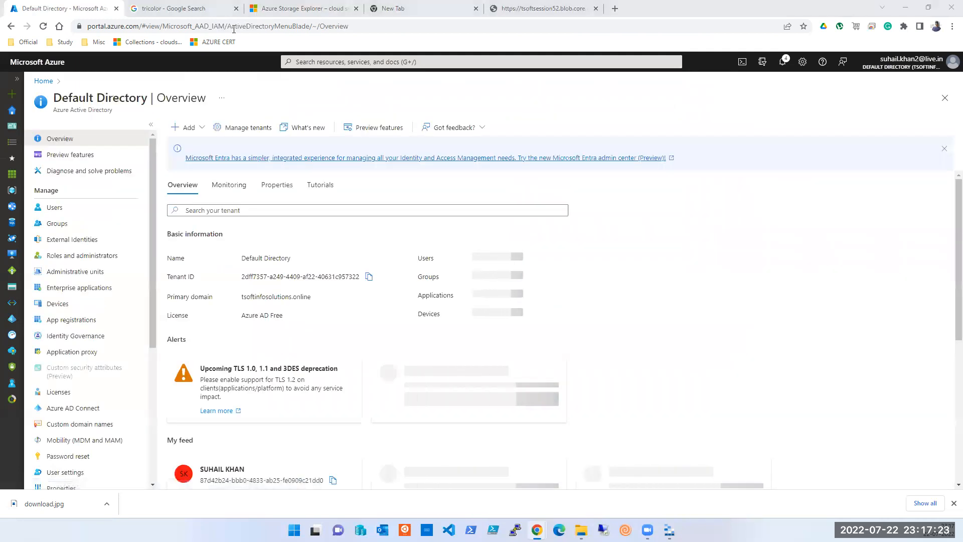
{"action": "left_click", "coordinate": [55, 207]}
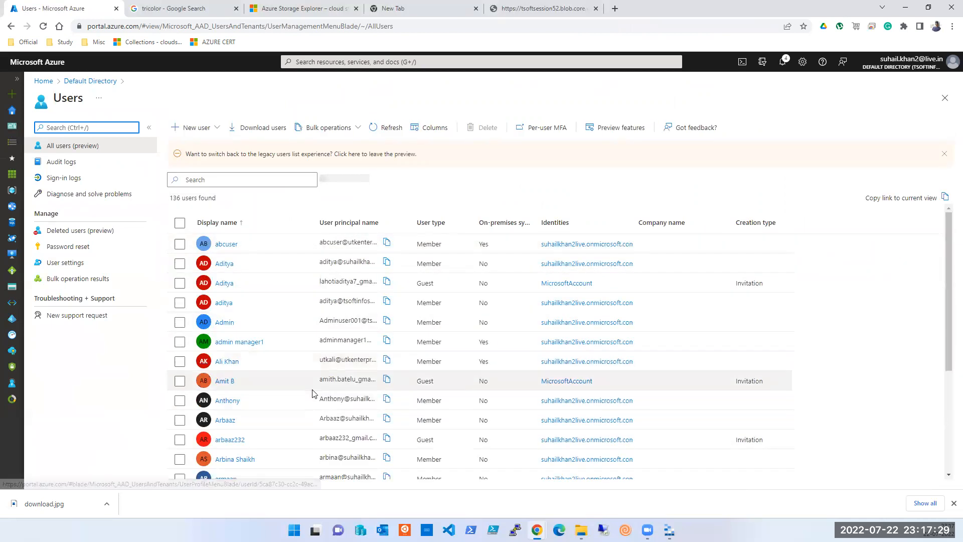
{"action": "scroll", "coordinate": [312, 393], "scroll_direction": "down", "scroll_amount": 15}
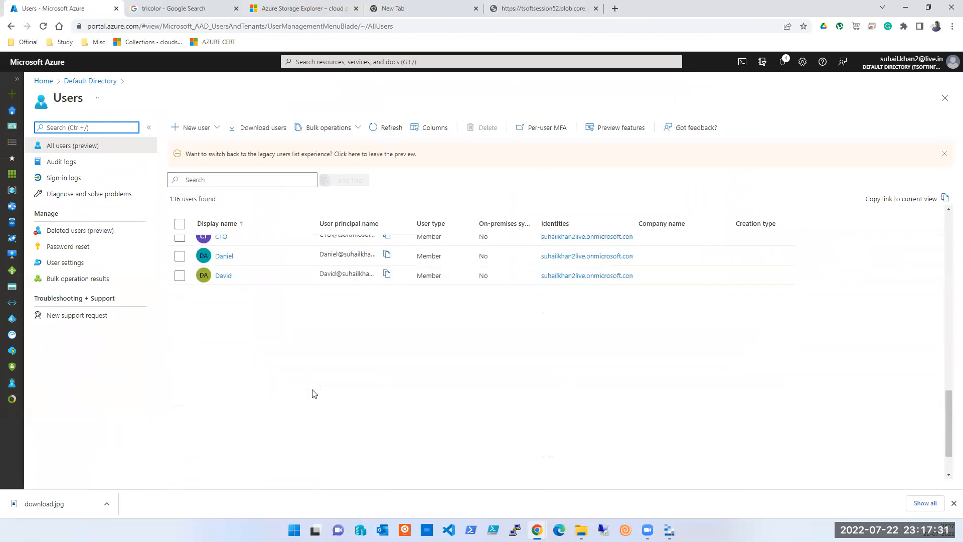
{"action": "scroll", "coordinate": [312, 394], "scroll_direction": "up", "scroll_amount": 15}
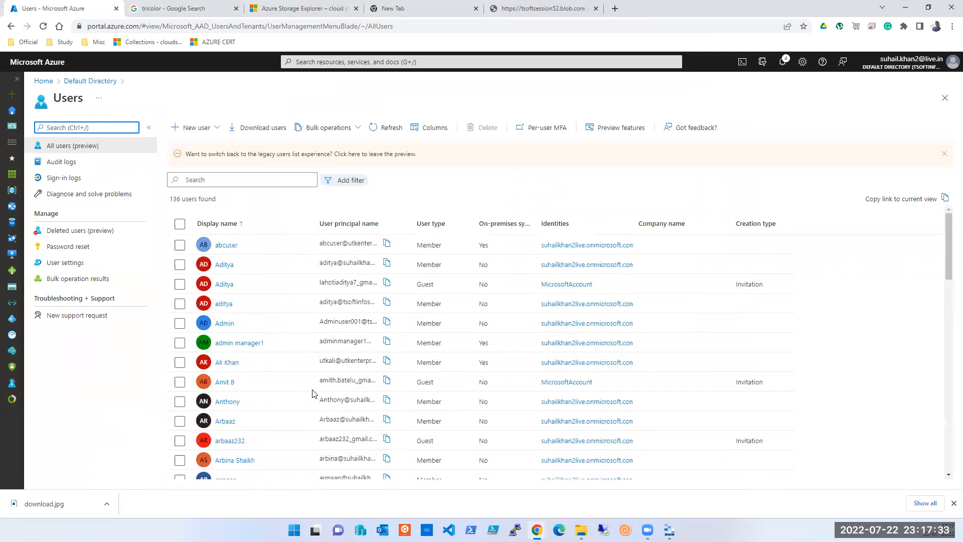
{"action": "left_click", "coordinate": [945, 98]}
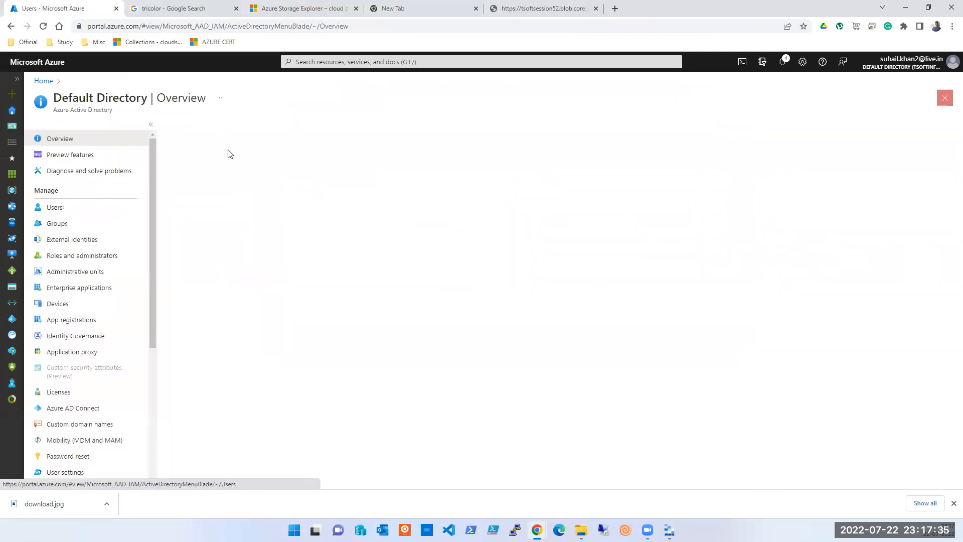
{"action": "left_click", "coordinate": [59, 222]}
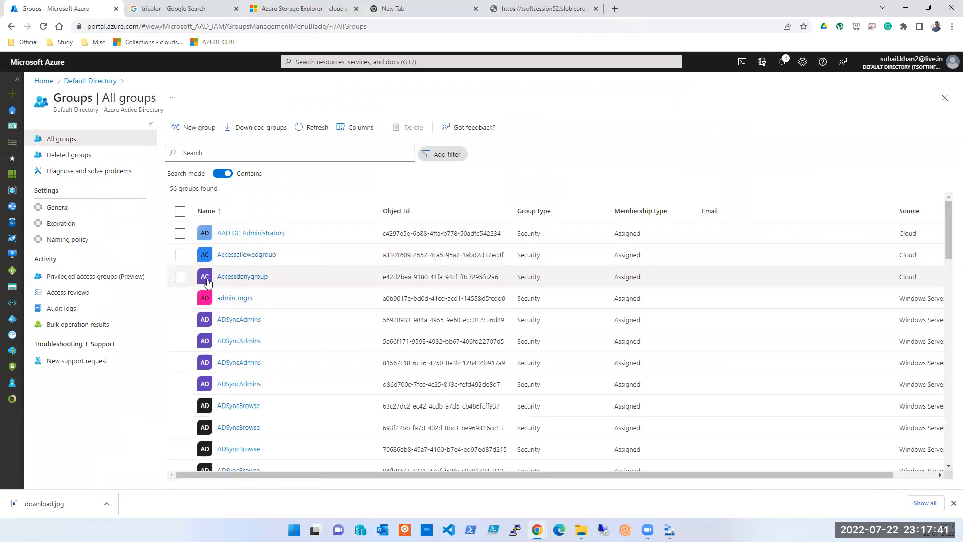
{"action": "scroll", "coordinate": [356, 359], "scroll_direction": "down", "scroll_amount": 9}
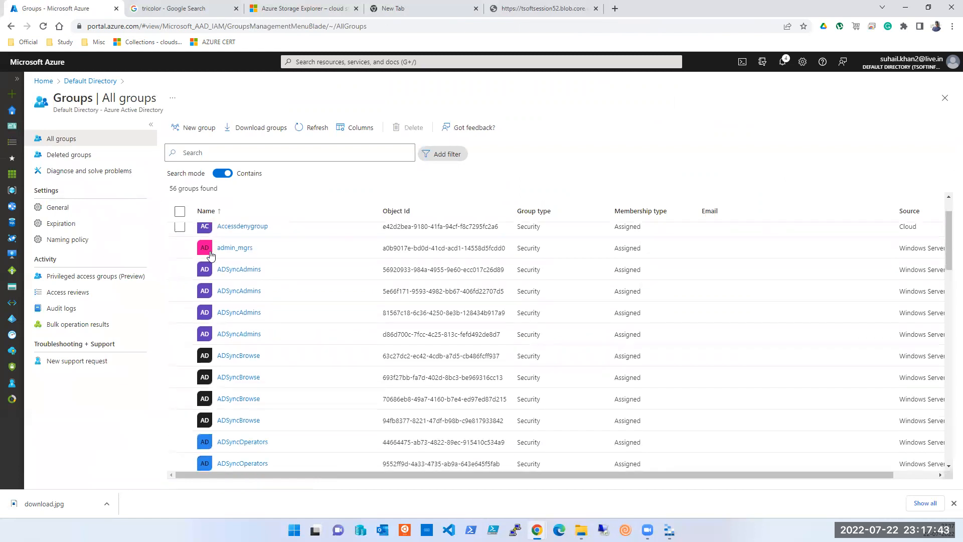
{"action": "scroll", "coordinate": [356, 359], "scroll_direction": "down", "scroll_amount": 5}
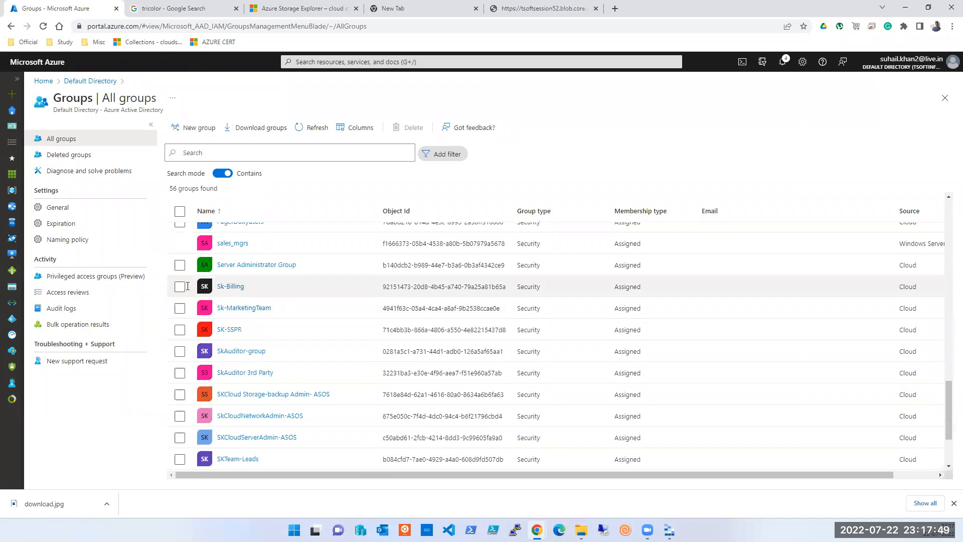
{"action": "scroll", "coordinate": [188, 285], "scroll_direction": "down", "scroll_amount": 2}
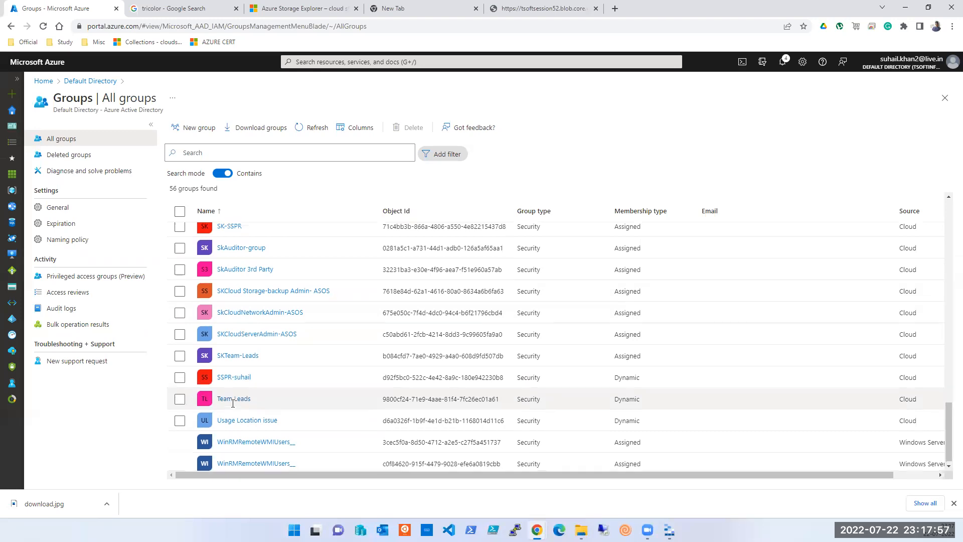
{"action": "scroll", "coordinate": [233, 405], "scroll_direction": "up", "scroll_amount": 2}
{"action": "scroll", "coordinate": [218, 337], "scroll_direction": "up", "scroll_amount": 2}
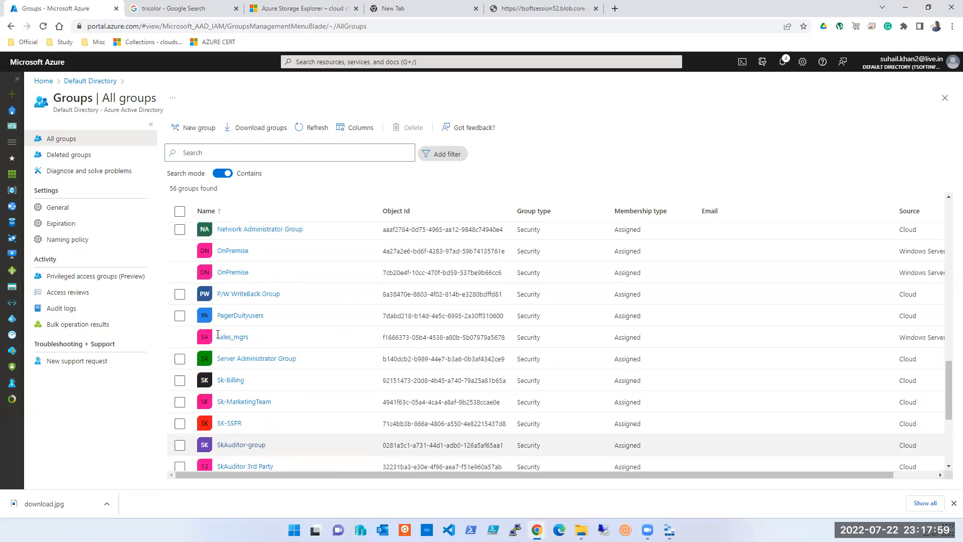
{"action": "scroll", "coordinate": [218, 337], "scroll_direction": "up", "scroll_amount": 3}
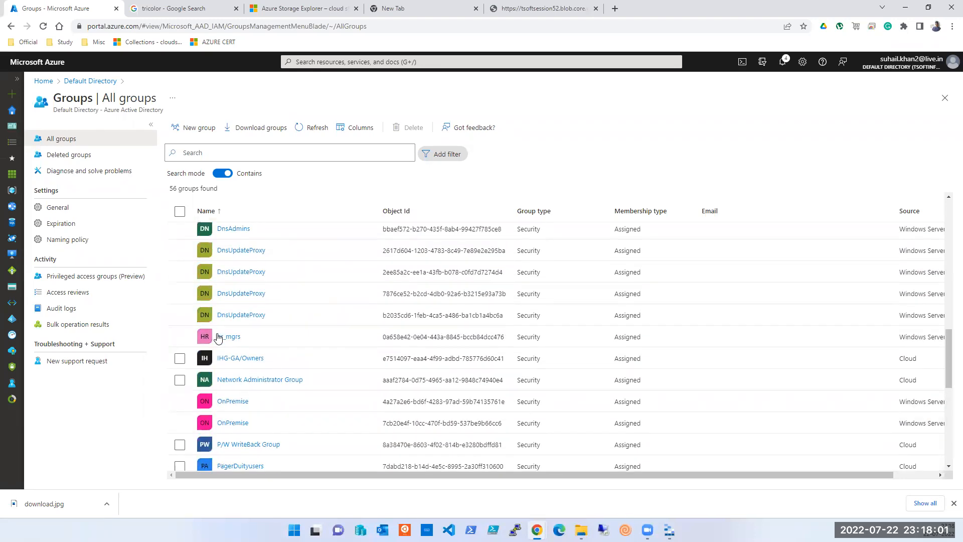
{"action": "scroll", "coordinate": [218, 337], "scroll_direction": "up", "scroll_amount": 4}
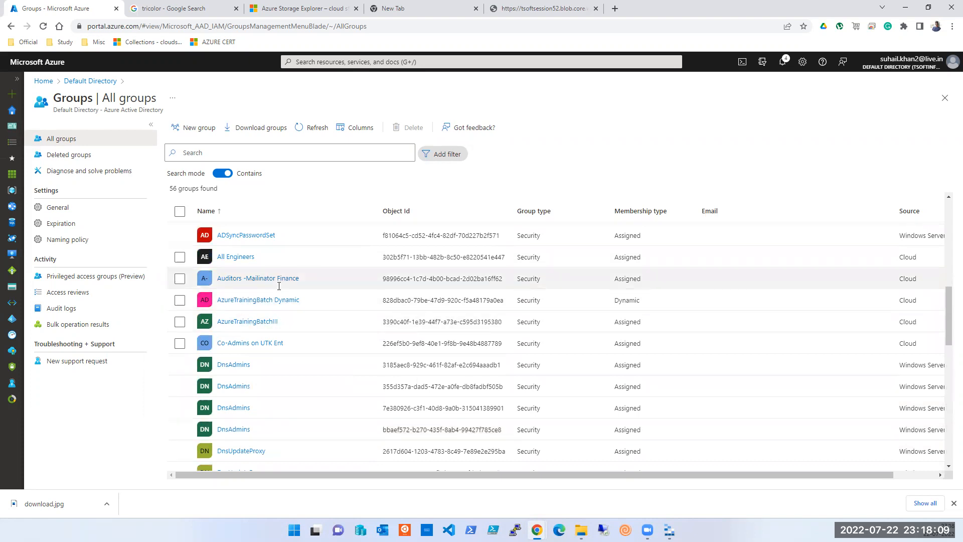
{"action": "scroll", "coordinate": [278, 285], "scroll_direction": "up", "scroll_amount": 3}
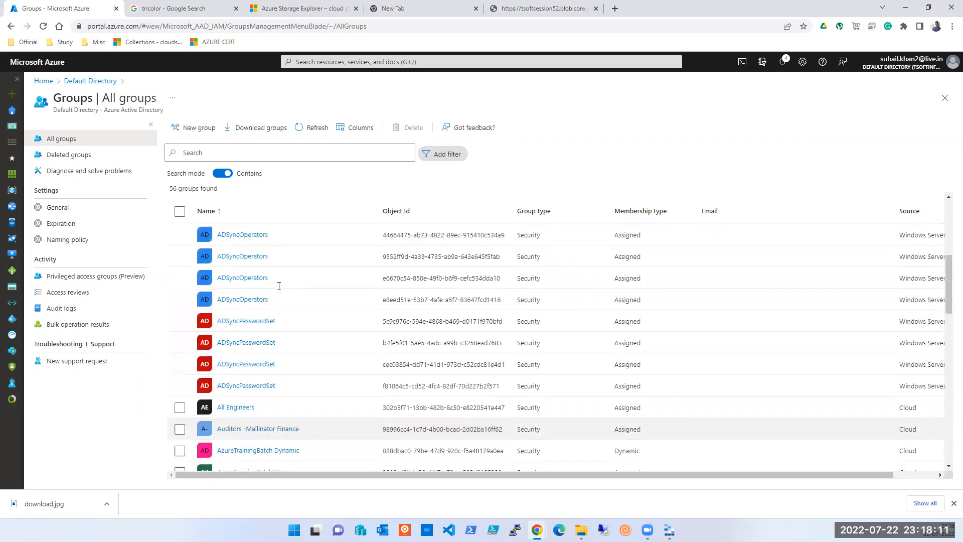
{"action": "scroll", "coordinate": [279, 285], "scroll_direction": "up", "scroll_amount": 4}
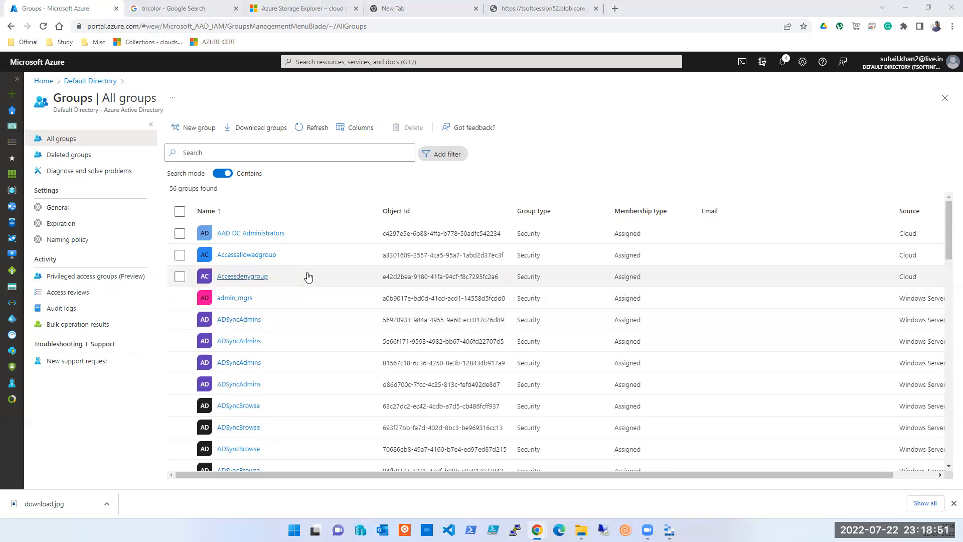
- Close Groups, open tsoftsession52 from Storage accounts, and view its Access Control (IAM) role assignments
{"action": "left_click", "coordinate": [944, 98]}
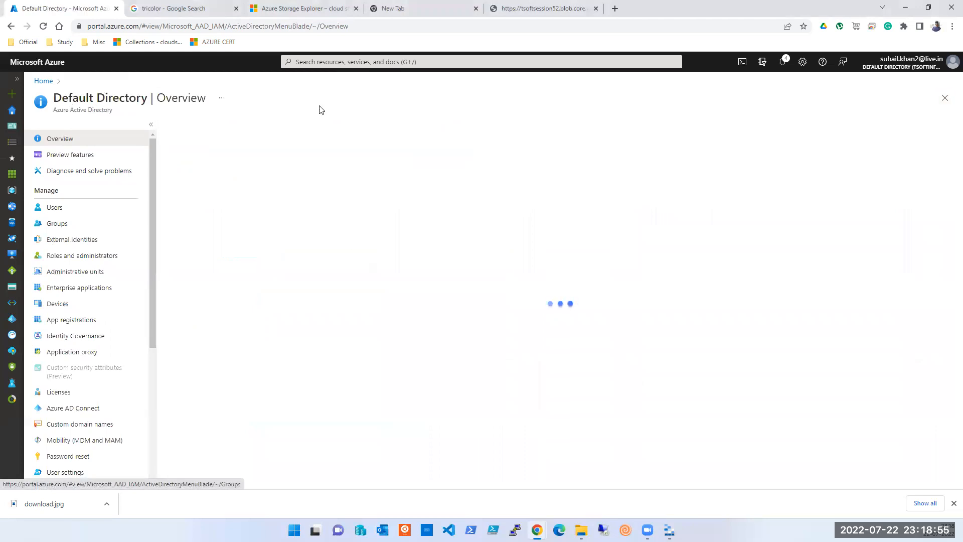
{"action": "left_click", "coordinate": [372, 61]}
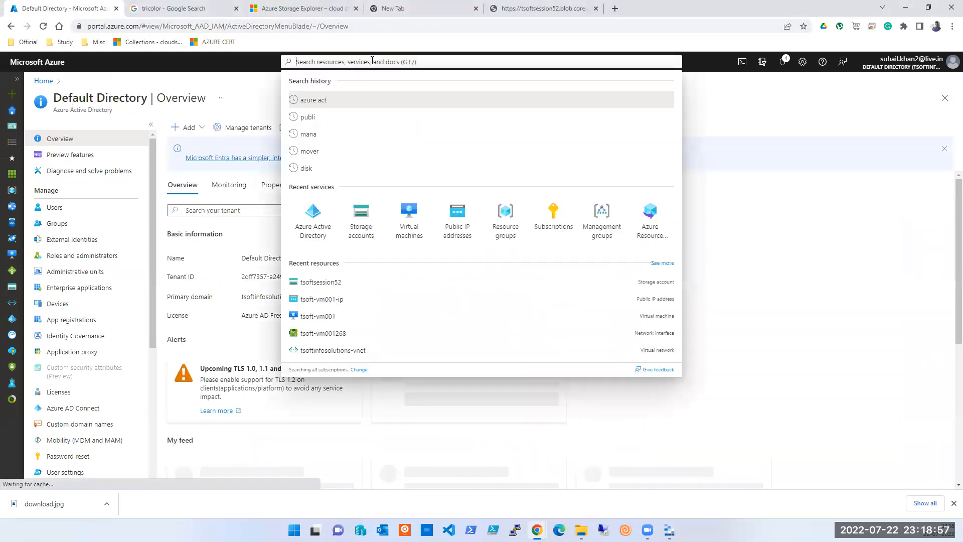
{"action": "left_click", "coordinate": [360, 221]}
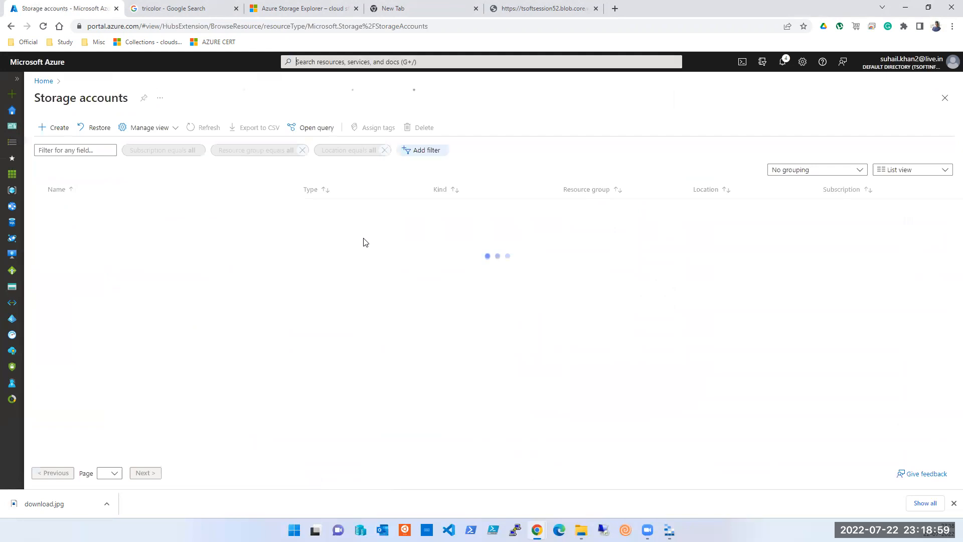
{"action": "left_click", "coordinate": [71, 224]}
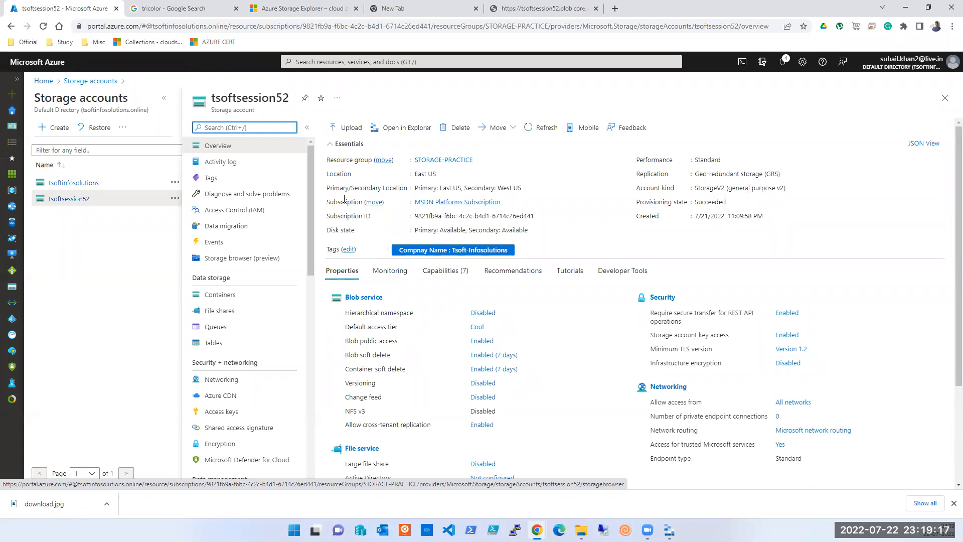
{"action": "left_click", "coordinate": [216, 212]}
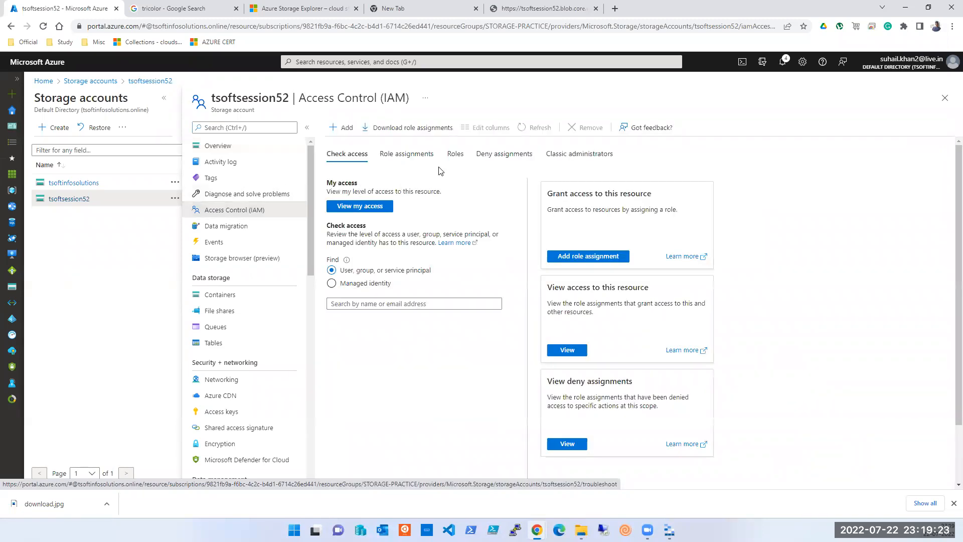
{"action": "left_click", "coordinate": [424, 155]}
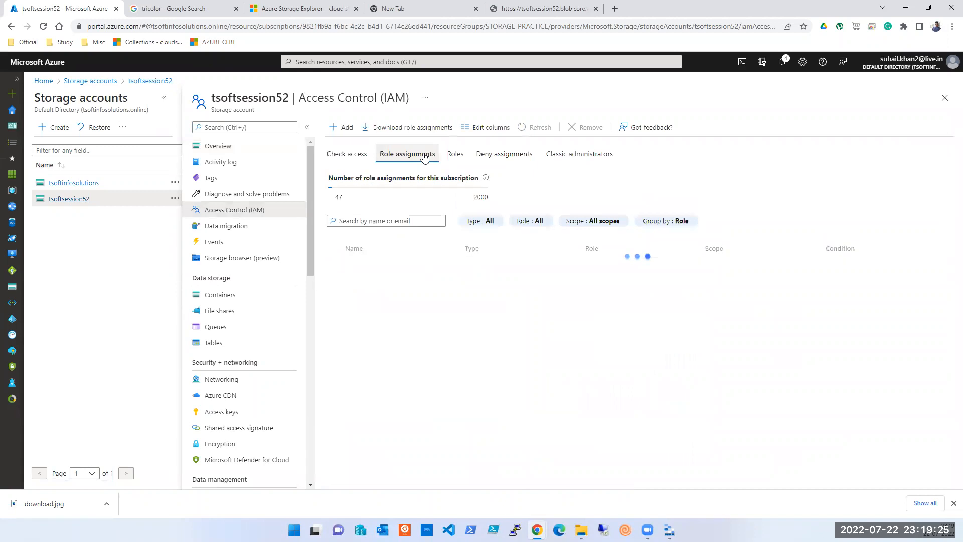
- Start an Owner role assignment for Accessdenygroup, discard it, and go back to Storage accounts
{"action": "left_click", "coordinate": [341, 128]}
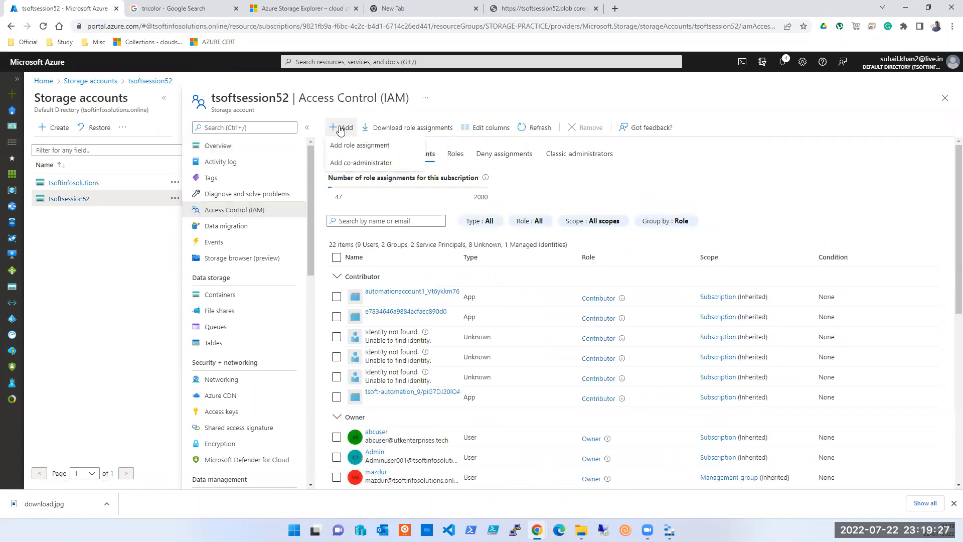
{"action": "left_click", "coordinate": [351, 145]}
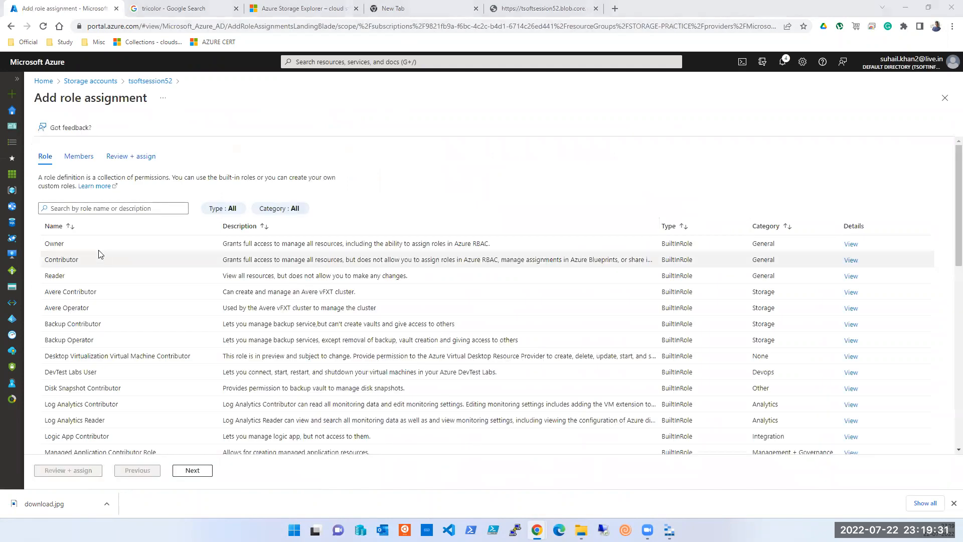
{"action": "left_click", "coordinate": [205, 471]}
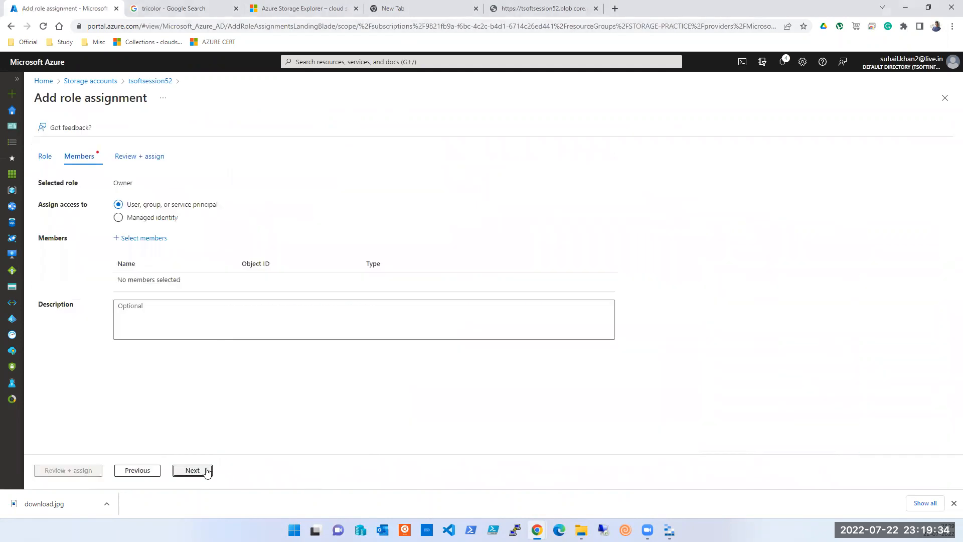
{"action": "left_click", "coordinate": [131, 239]}
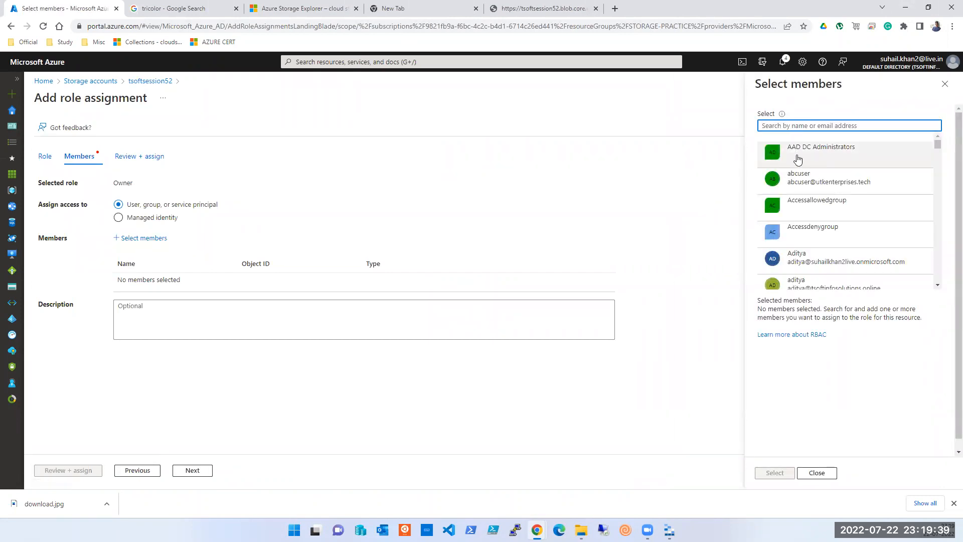
{"action": "left_click", "coordinate": [809, 232]}
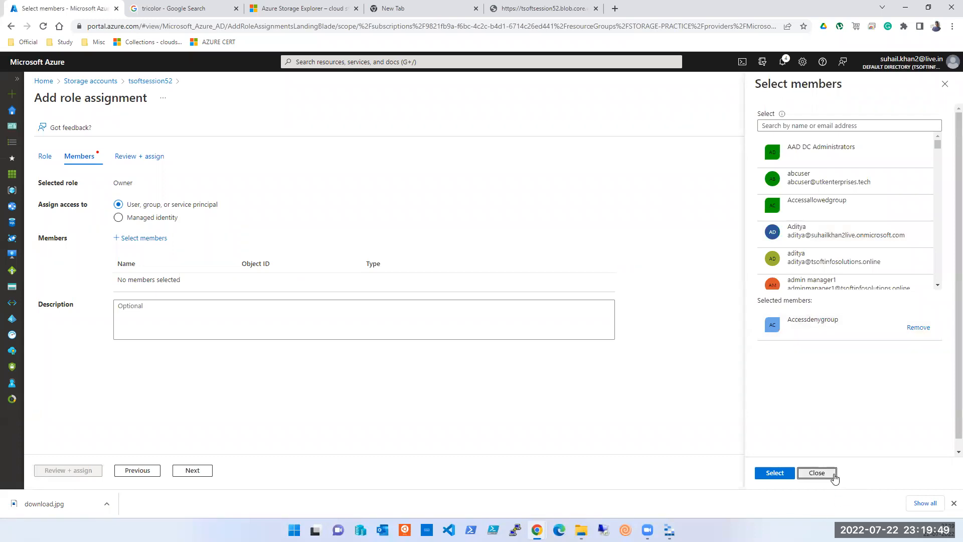
{"action": "left_click", "coordinate": [817, 473]}
{"action": "left_click", "coordinate": [85, 83]}
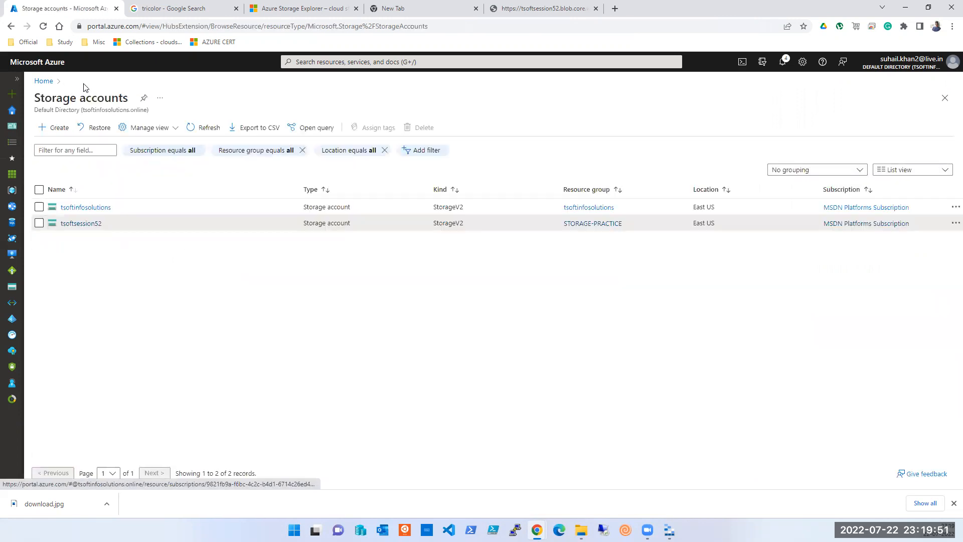
- Open the tsoftsession52 storage account and list its blob containers, $logs and tsoftsession52con
{"action": "left_click", "coordinate": [75, 224]}
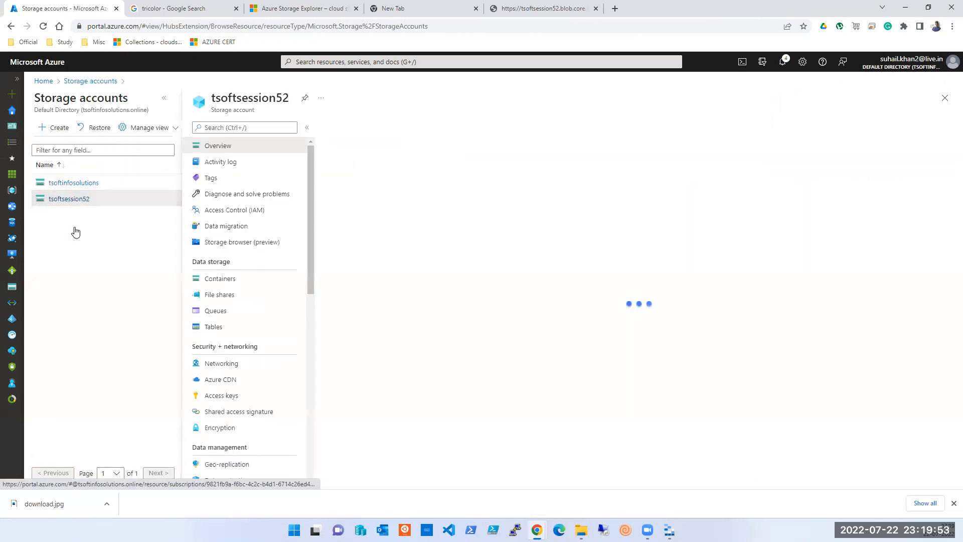
{"action": "left_click", "coordinate": [163, 97]}
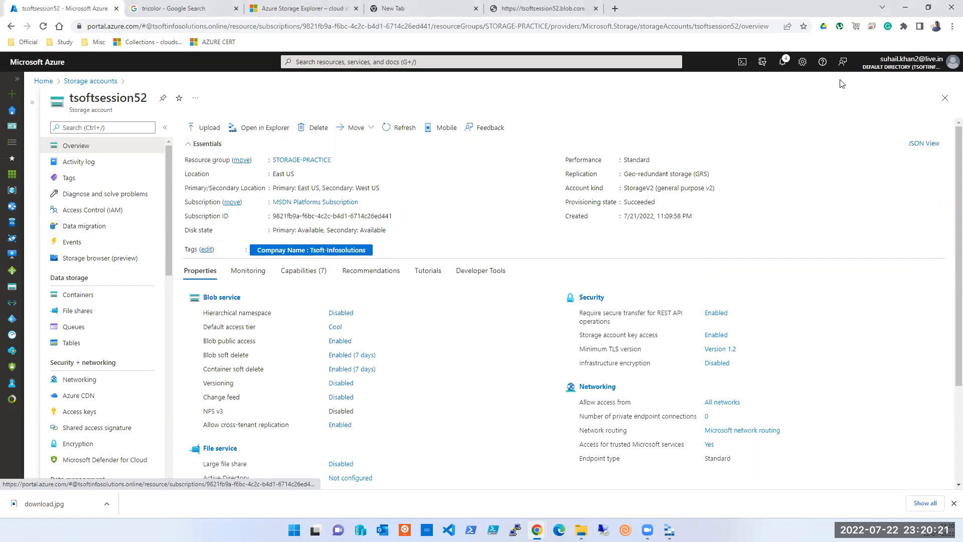
{"action": "left_click", "coordinate": [90, 295]}
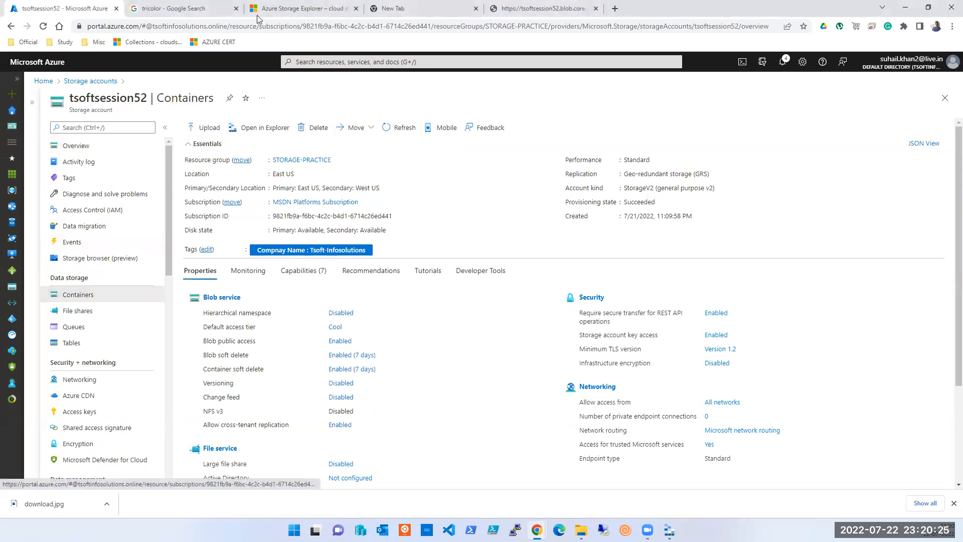
- Confirm tsoftsession52 has no file shares and a 5 TiB maximum capacity, then open File Explorer's This PC
{"action": "left_click", "coordinate": [81, 311]}
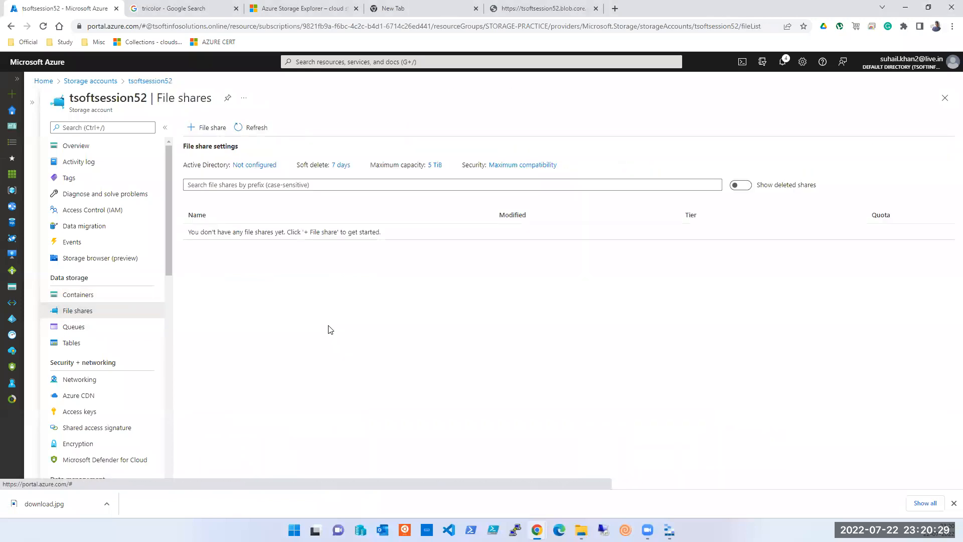
{"action": "left_click", "coordinate": [434, 166]}
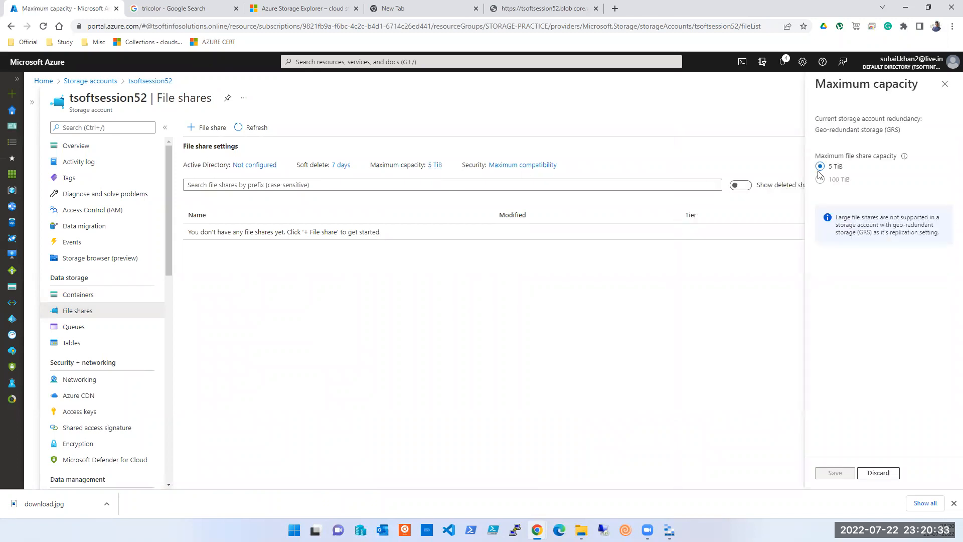
{"action": "left_click", "coordinate": [944, 84]}
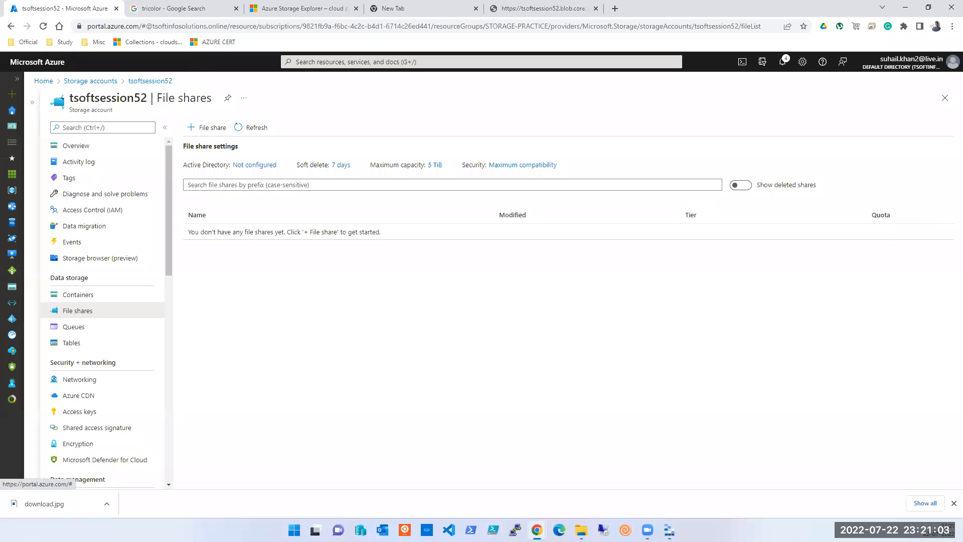
{"action": "key", "text": "super+e"}
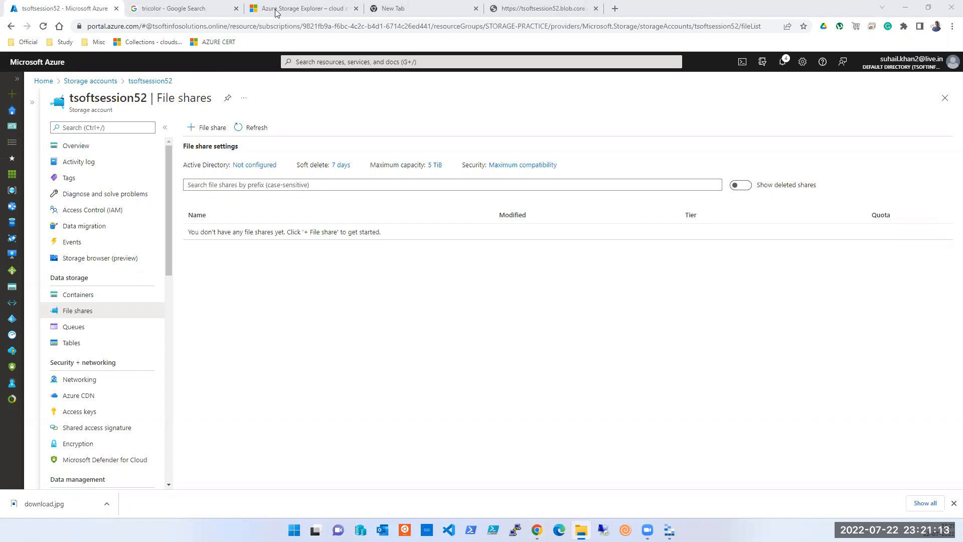
{"action": "key", "text": "super+e"}
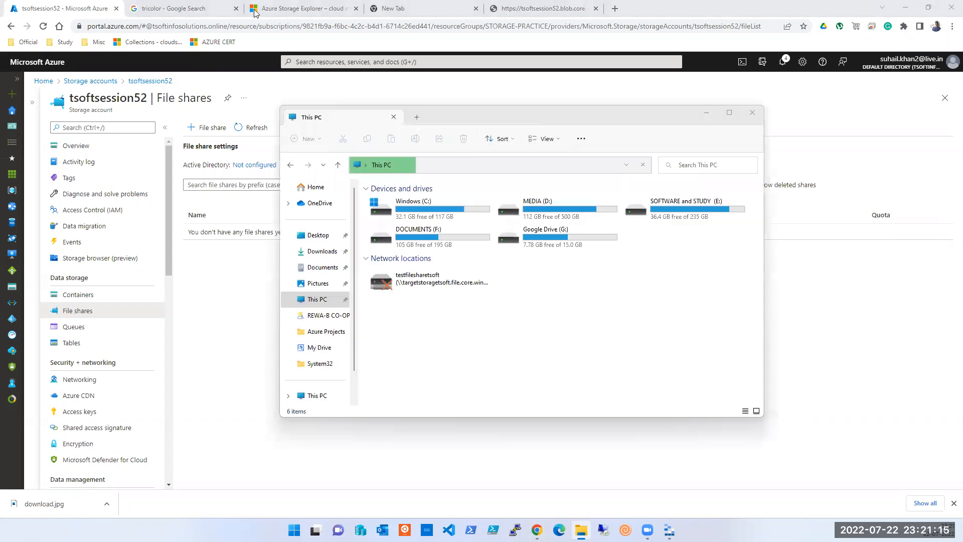
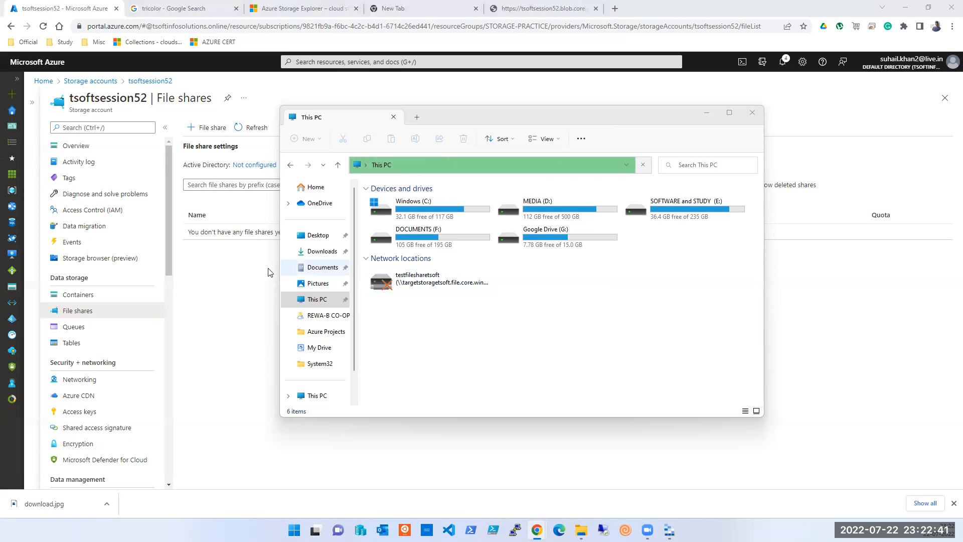
- Bring the Azure File shares page forward, then open File Explorer at This PC
{"action": "left_click", "coordinate": [237, 275]}
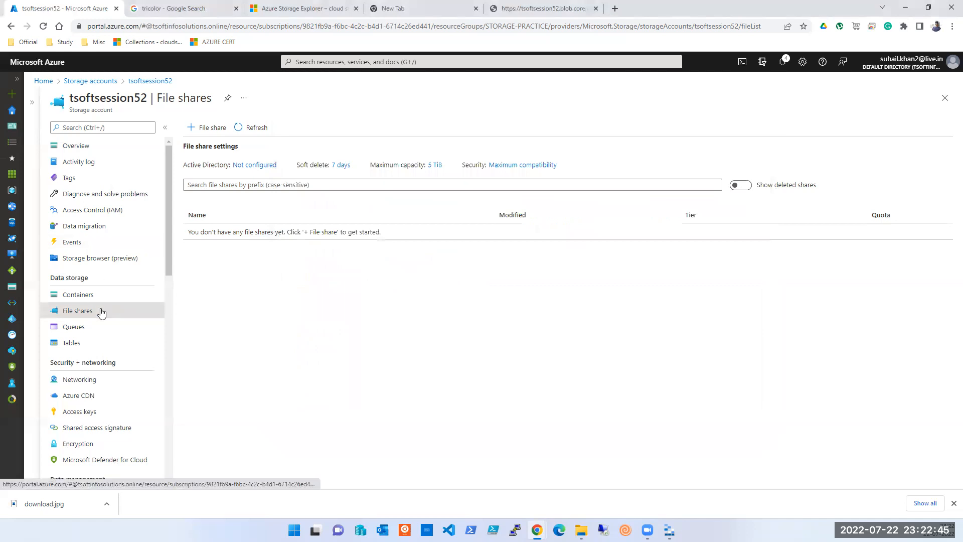
{"action": "left_click", "coordinate": [902, 8]}
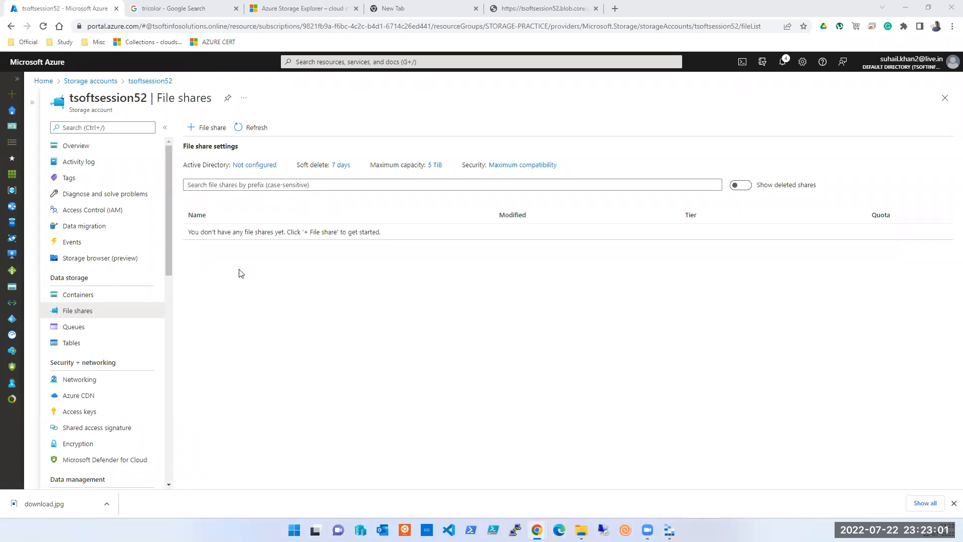
{"action": "left_click", "coordinate": [581, 530]}
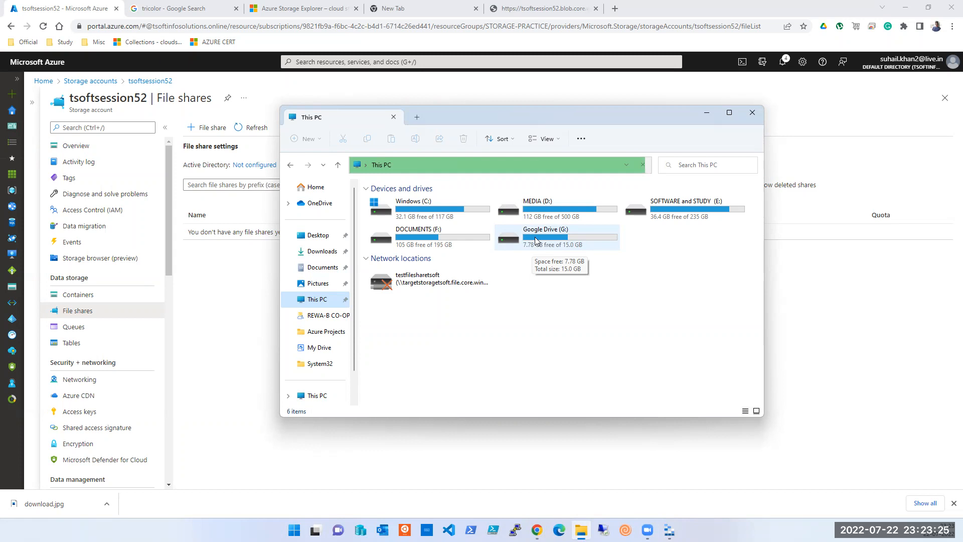
- Select each drive in This PC in turn: C:, D:, E:, F: and Google Drive (G:)
{"action": "left_click", "coordinate": [411, 208]}
{"action": "left_click", "coordinate": [525, 204]}
{"action": "left_click", "coordinate": [634, 206]}
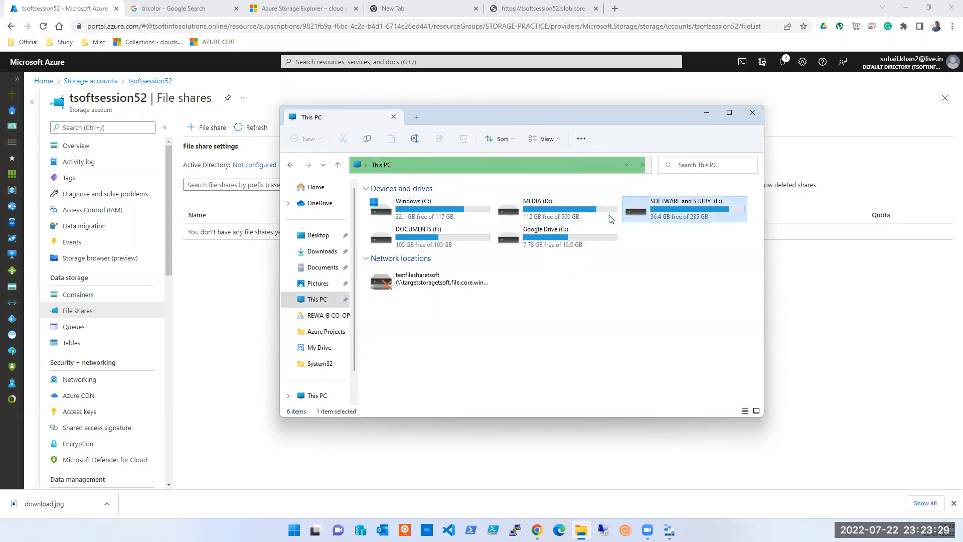
{"action": "left_click", "coordinate": [454, 244]}
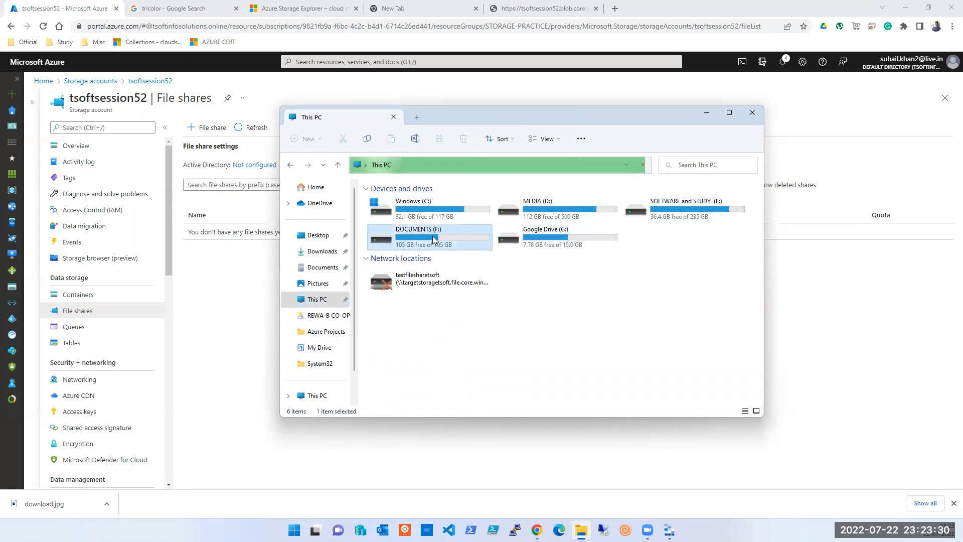
{"action": "left_click", "coordinate": [537, 240]}
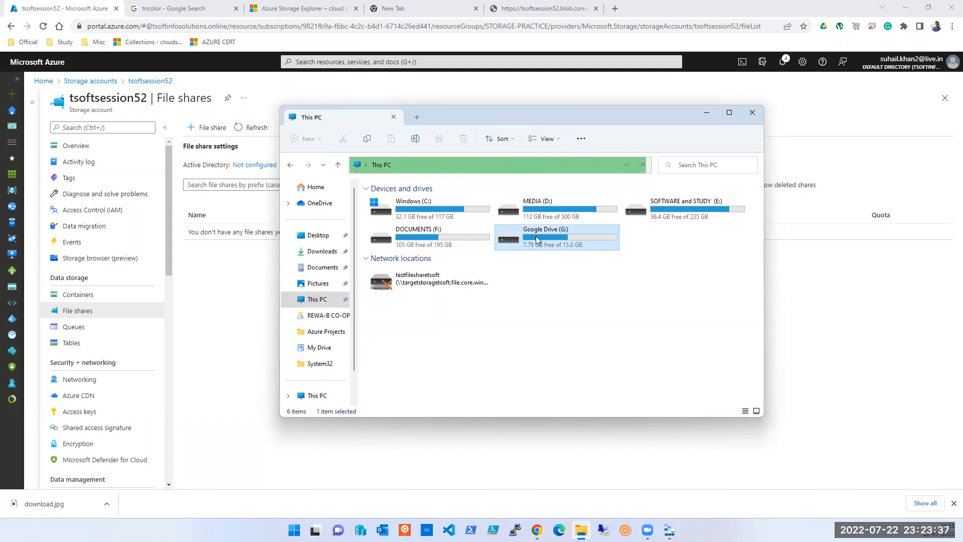
{"action": "left_click", "coordinate": [453, 209]}
{"action": "left_click", "coordinate": [539, 208]}
{"action": "left_click", "coordinate": [661, 207]}
{"action": "left_click", "coordinate": [428, 243]}
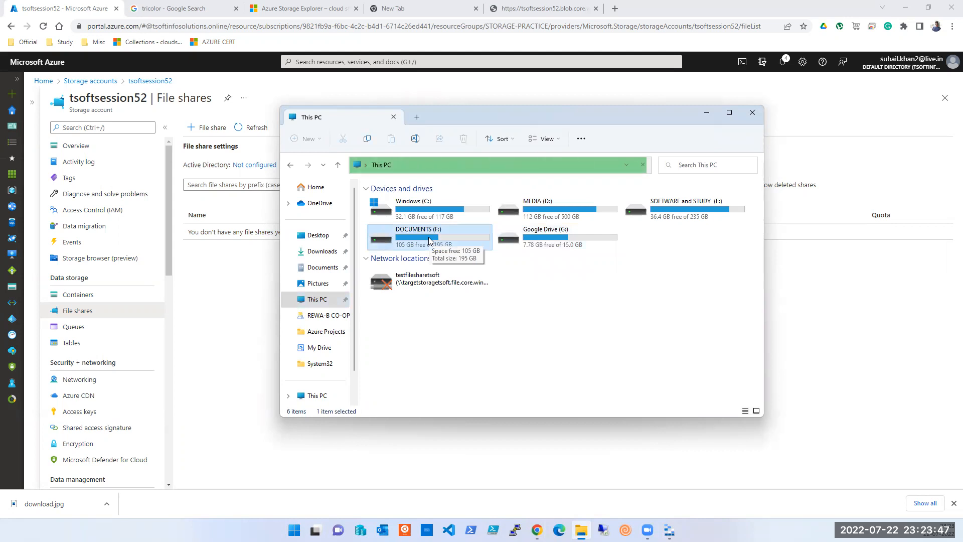
{"action": "left_click", "coordinate": [531, 216]}
{"action": "left_click", "coordinate": [653, 219]}
{"action": "left_click", "coordinate": [435, 243]}
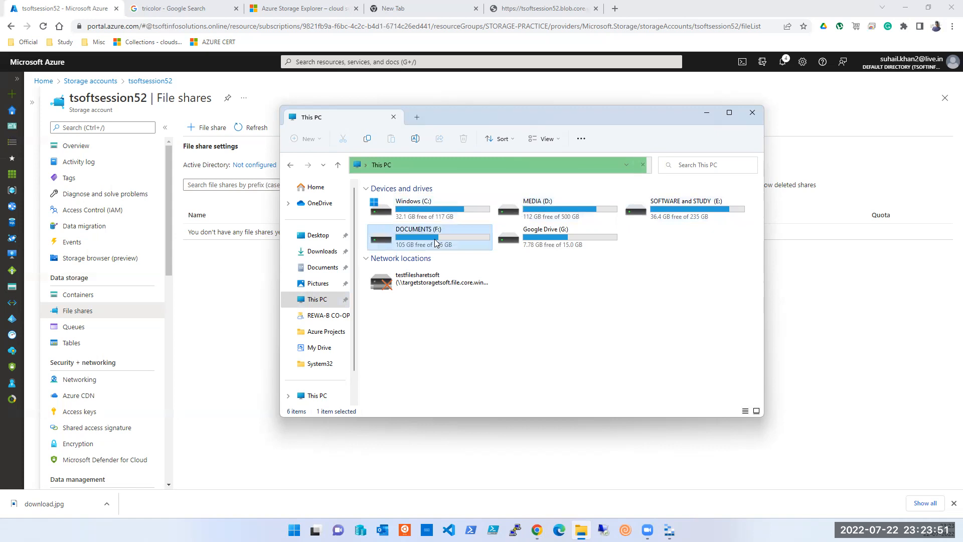
{"action": "left_click", "coordinate": [540, 244]}
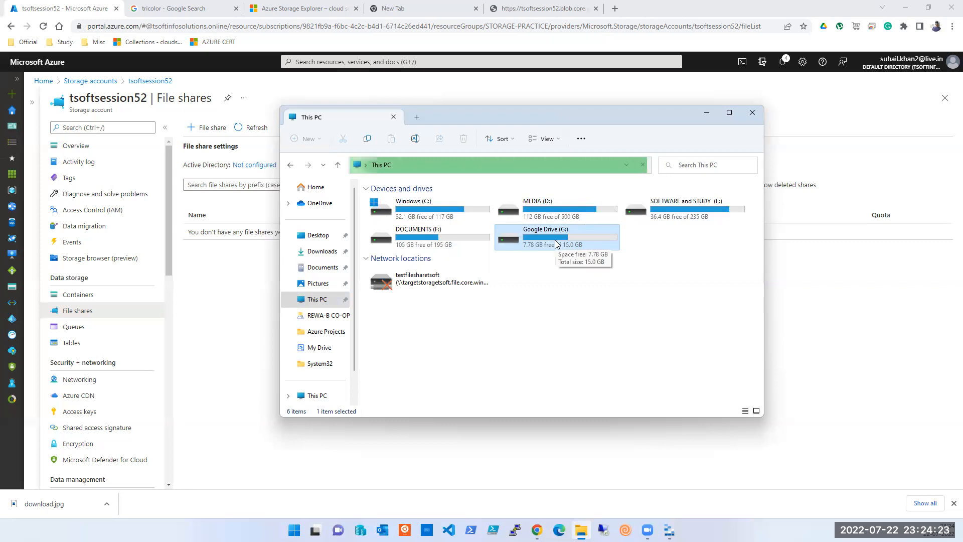
- Browse into Google Drive (G:) and My Drive, return to This PC, and close the window
{"action": "double_click", "coordinate": [554, 240]}
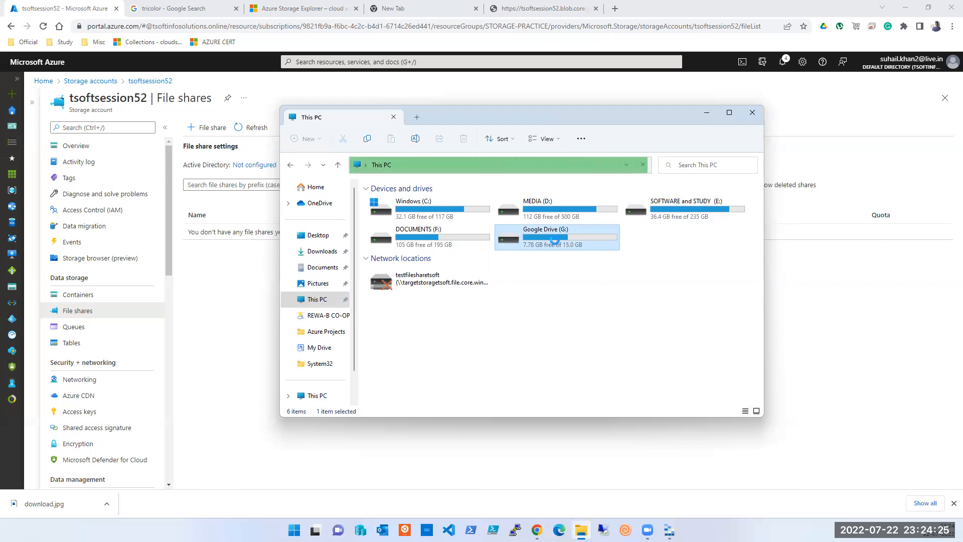
{"action": "double_click", "coordinate": [382, 201]}
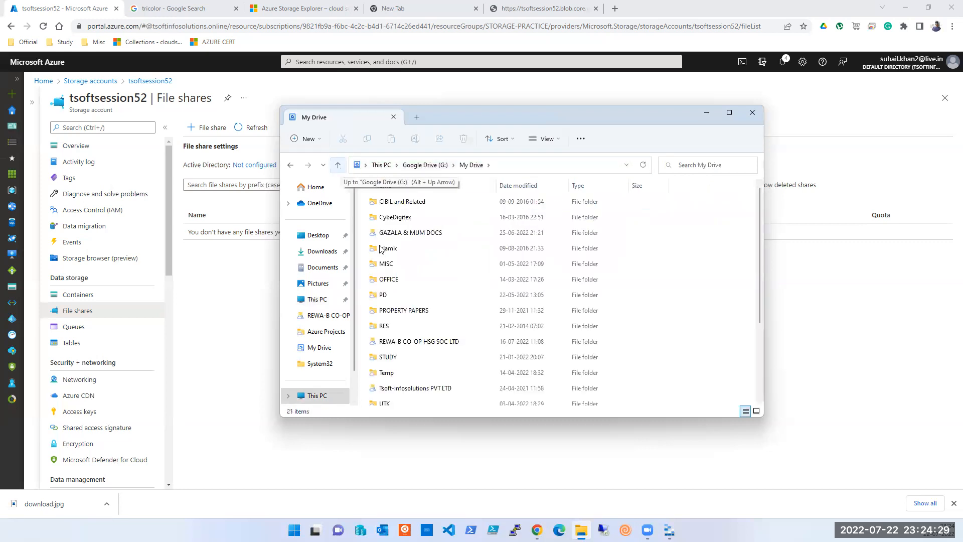
{"action": "scroll", "coordinate": [383, 265], "scroll_direction": "down", "scroll_amount": 1}
{"action": "left_click", "coordinate": [338, 165]}
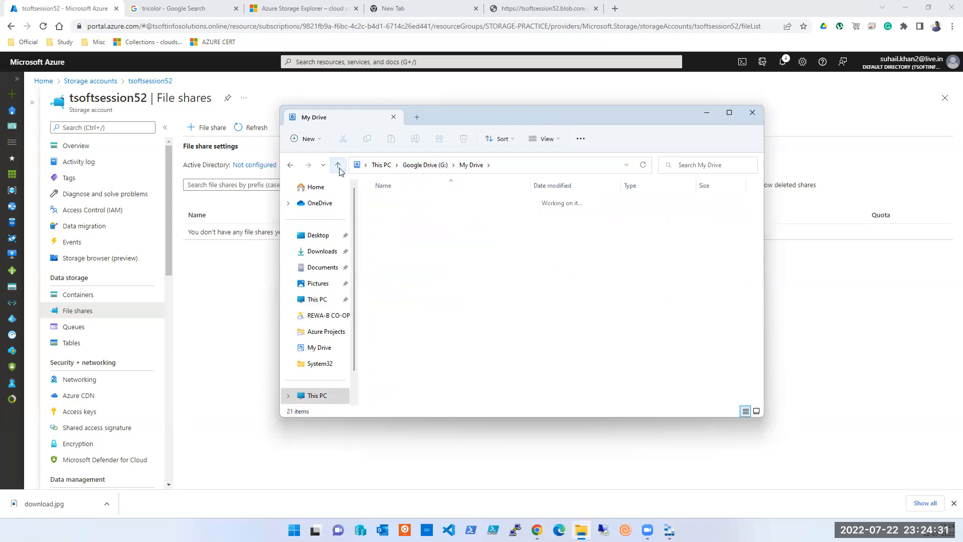
{"action": "left_click", "coordinate": [338, 166]}
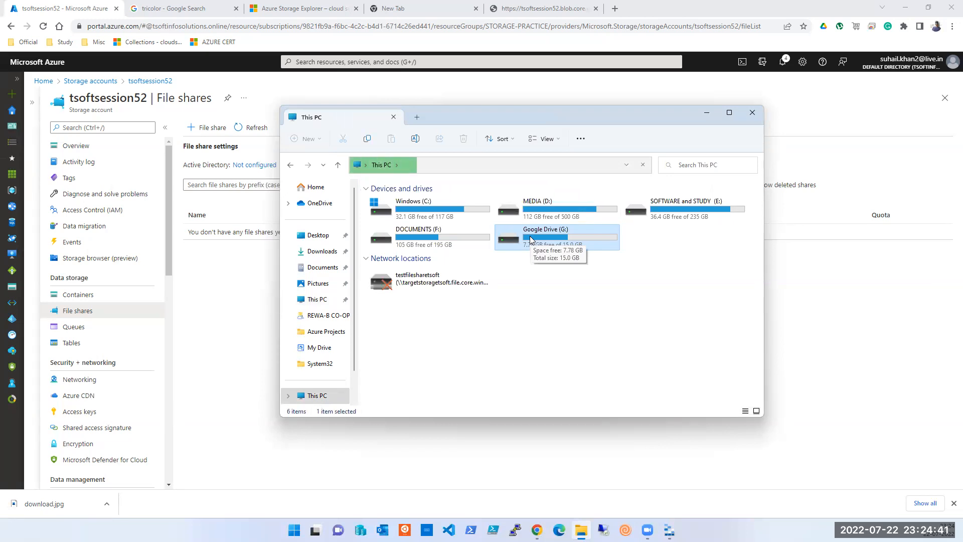
{"action": "left_click", "coordinate": [752, 113]}
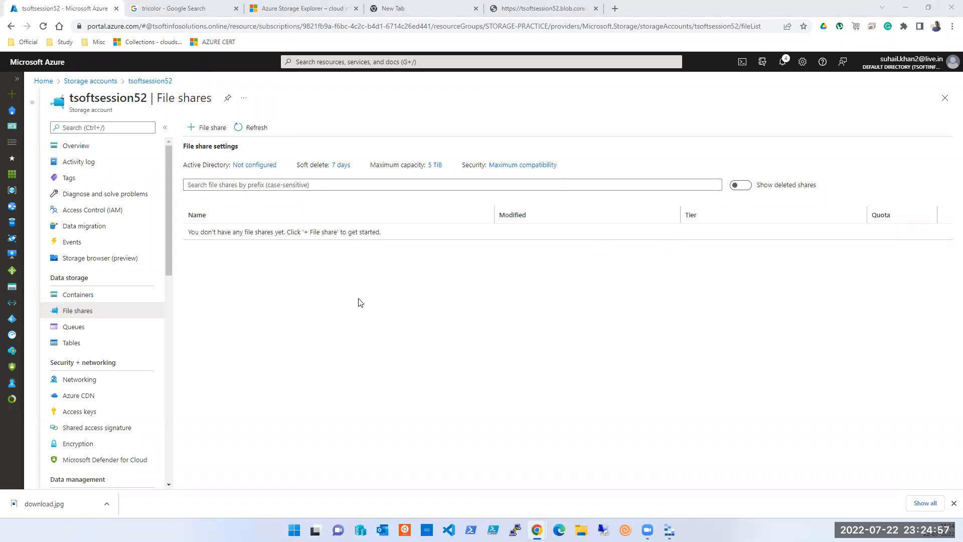
- Create a Transaction optimized file share named tsoftsession5
{"action": "left_click", "coordinate": [206, 131]}
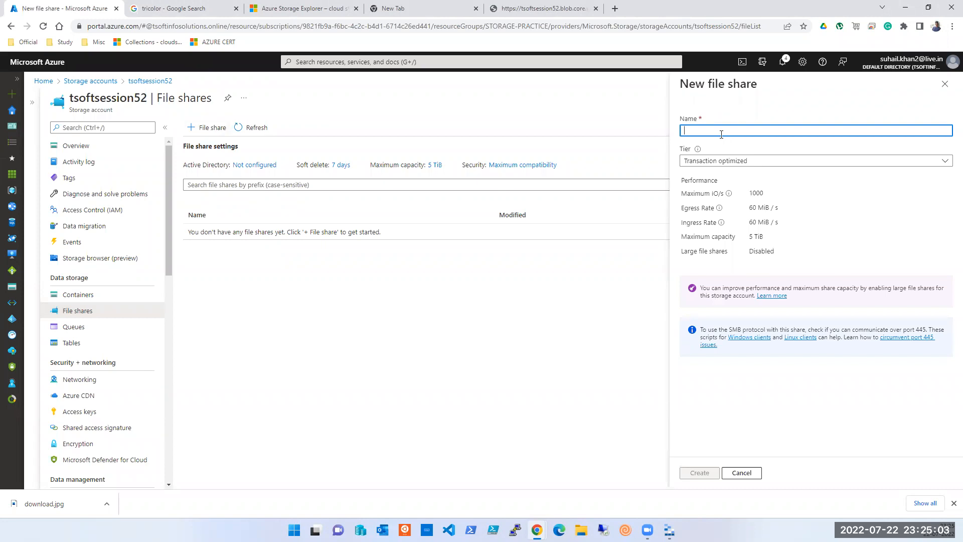
{"action": "type", "text": "Tsoft"}
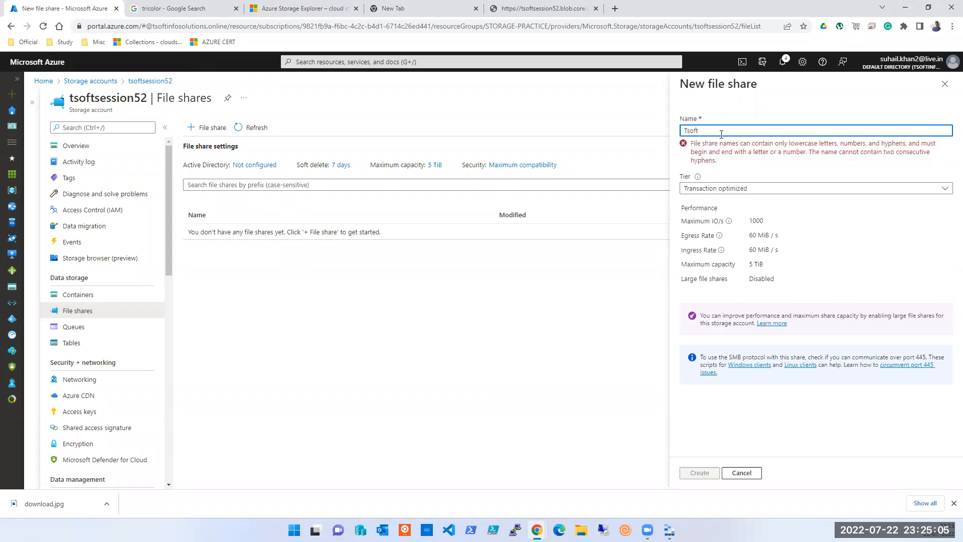
{"action": "key", "text": "ctrl+a"}
{"action": "type", "text": "tsoftsession5"}
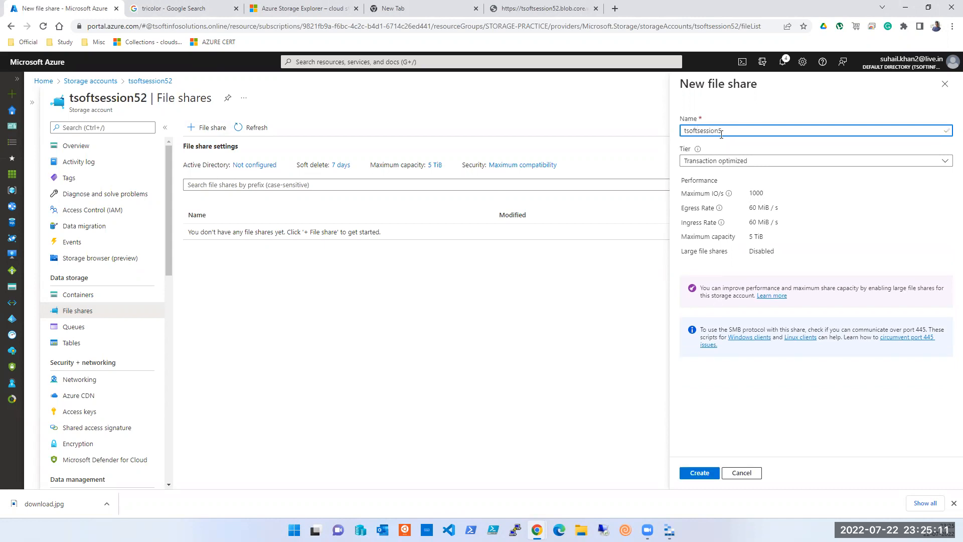
{"action": "left_click", "coordinate": [729, 163]}
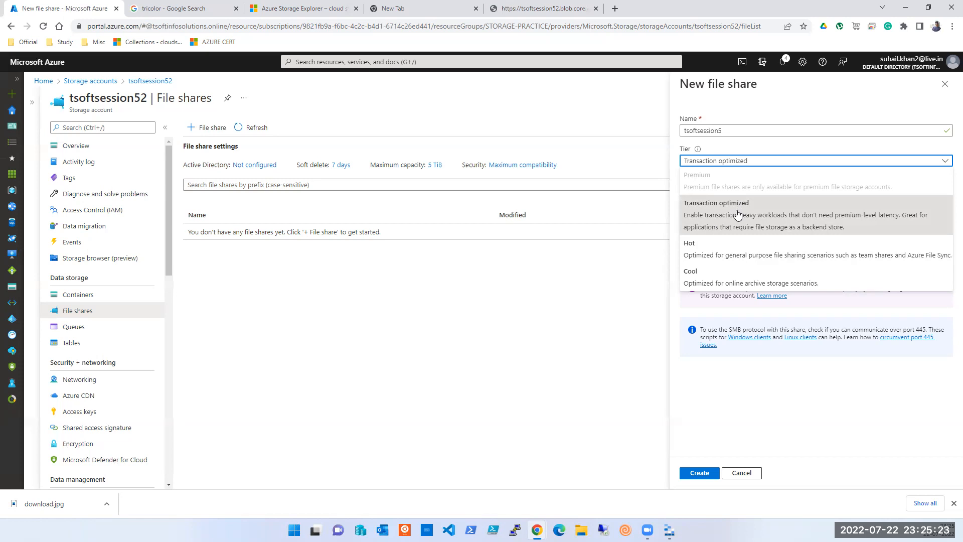
{"action": "left_click", "coordinate": [736, 214]}
{"action": "left_click", "coordinate": [695, 475]}
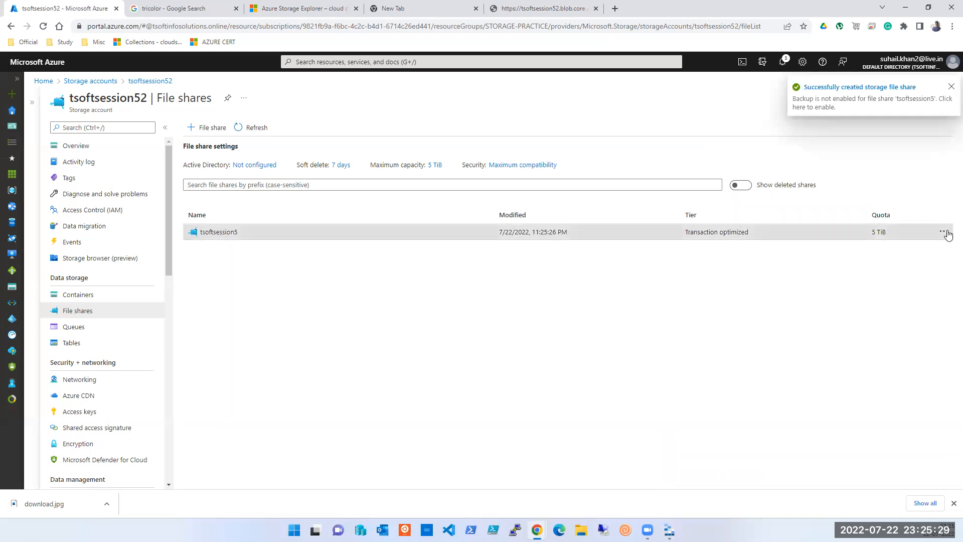
- Change the tsoftsession5 share's quota from 5120 to 10 GiB
{"action": "left_click", "coordinate": [944, 234]}
{"action": "left_click", "coordinate": [876, 256]}
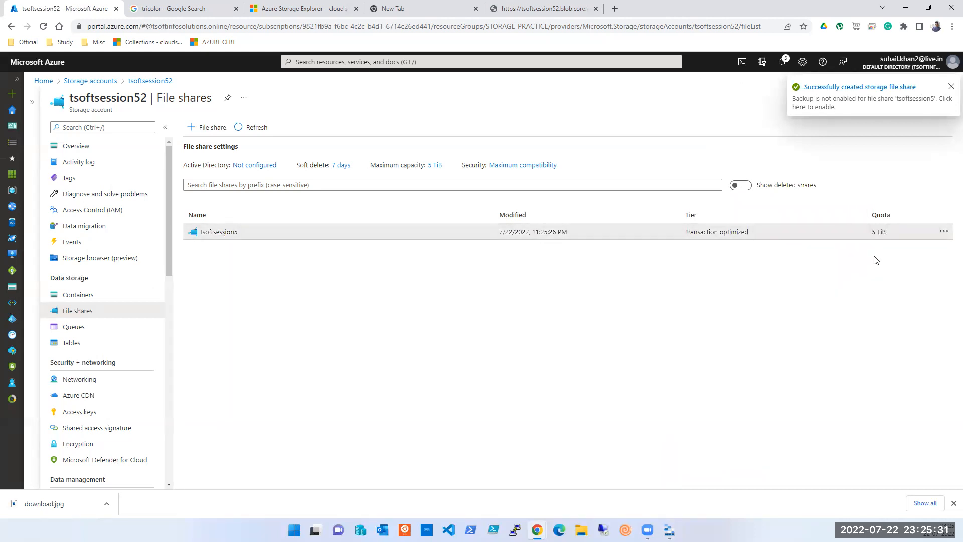
{"action": "double_click", "coordinate": [207, 293]}
{"action": "type", "text": "1"}
{"action": "left_click", "coordinate": [219, 333]}
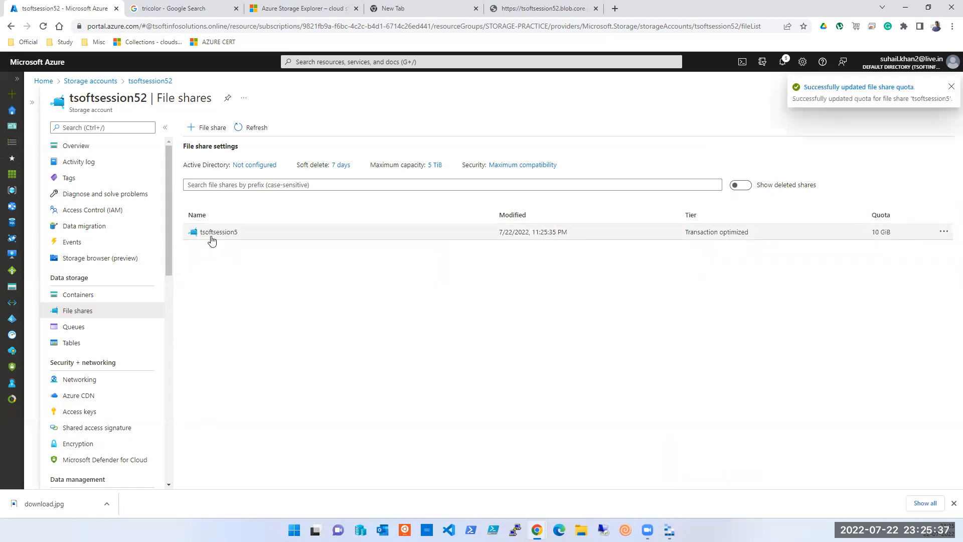
{"action": "left_click", "coordinate": [212, 233]}
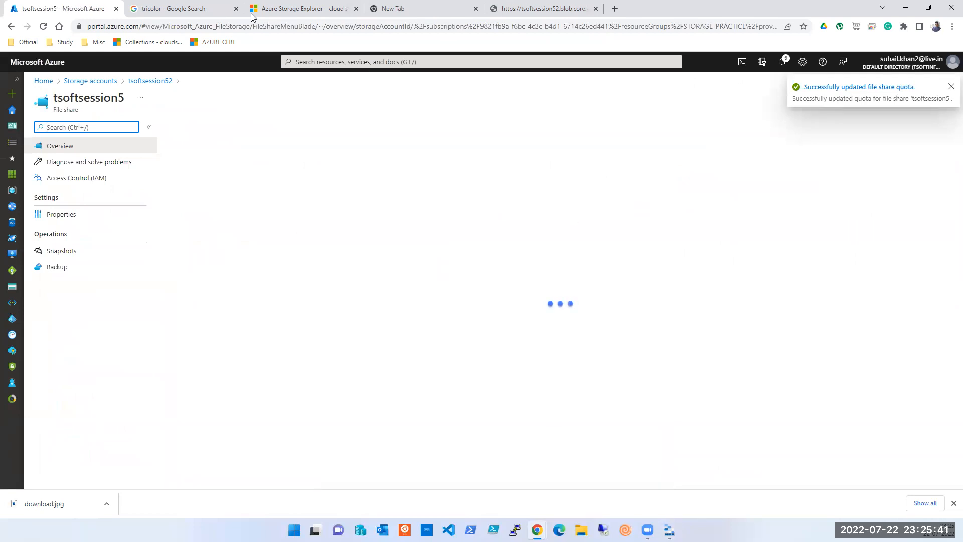
- Start an upload to tsoftsession5 and browse for a file, then switch to Edge
{"action": "left_click", "coordinate": [234, 128]}
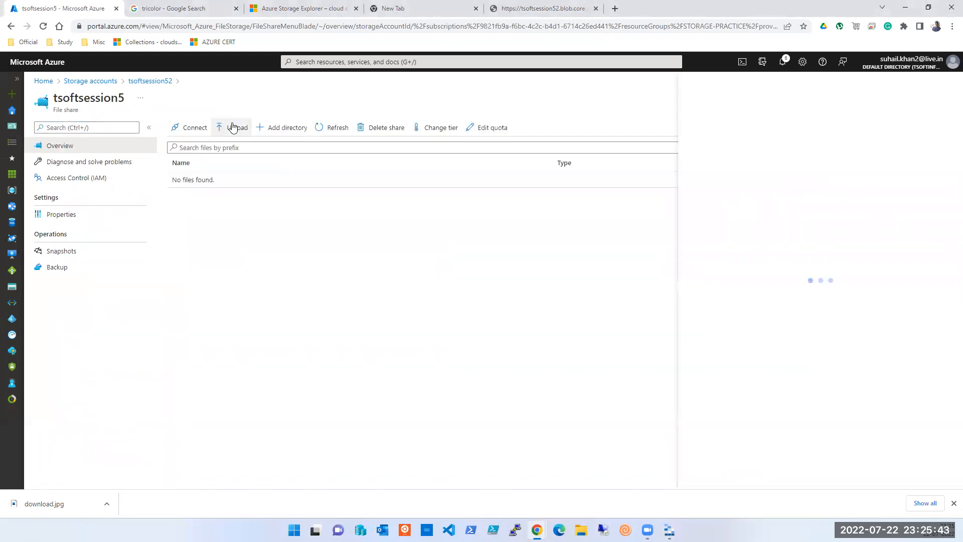
{"action": "left_click", "coordinate": [947, 124]}
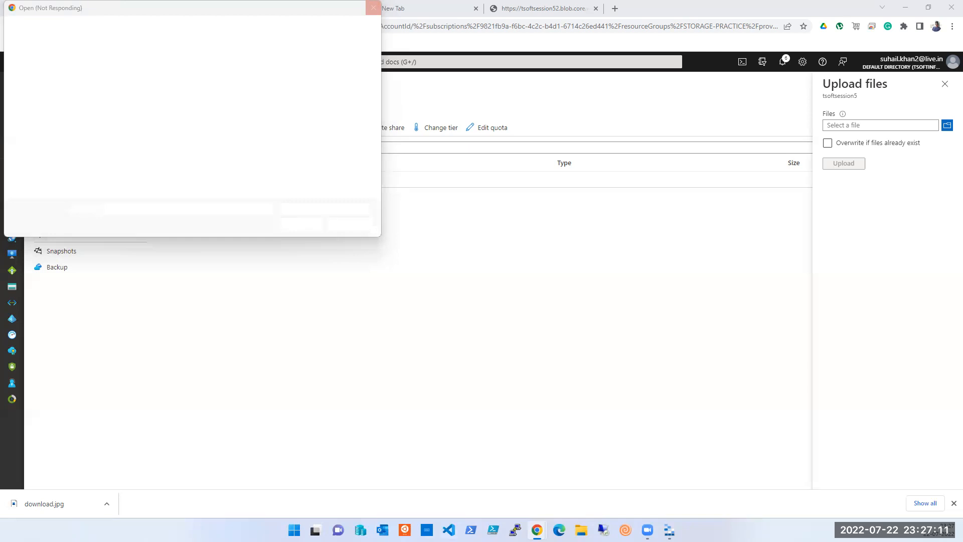
{"action": "left_click", "coordinate": [558, 529]}
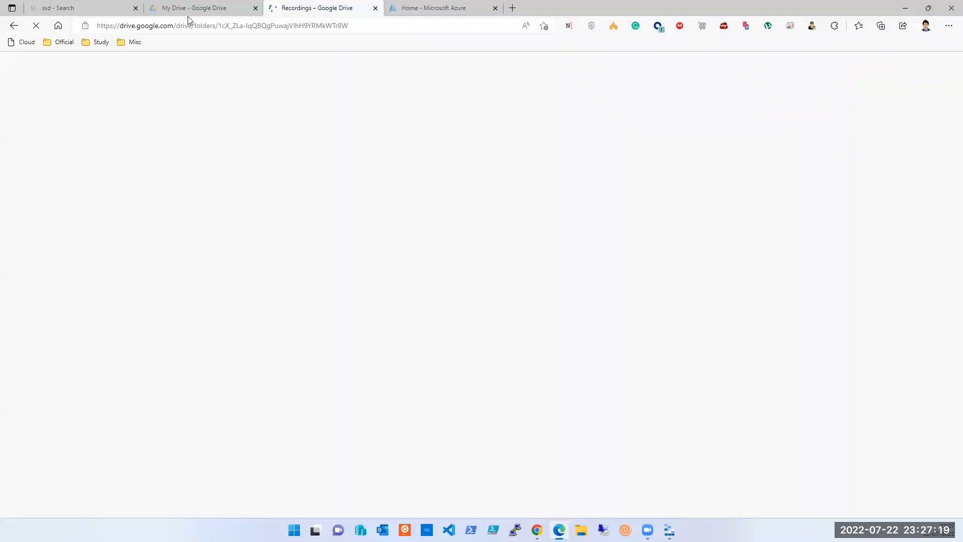
- In Edge, go to the Azure portal through the address bar
{"action": "left_click", "coordinate": [95, 9]}
{"action": "left_click", "coordinate": [118, 25]}
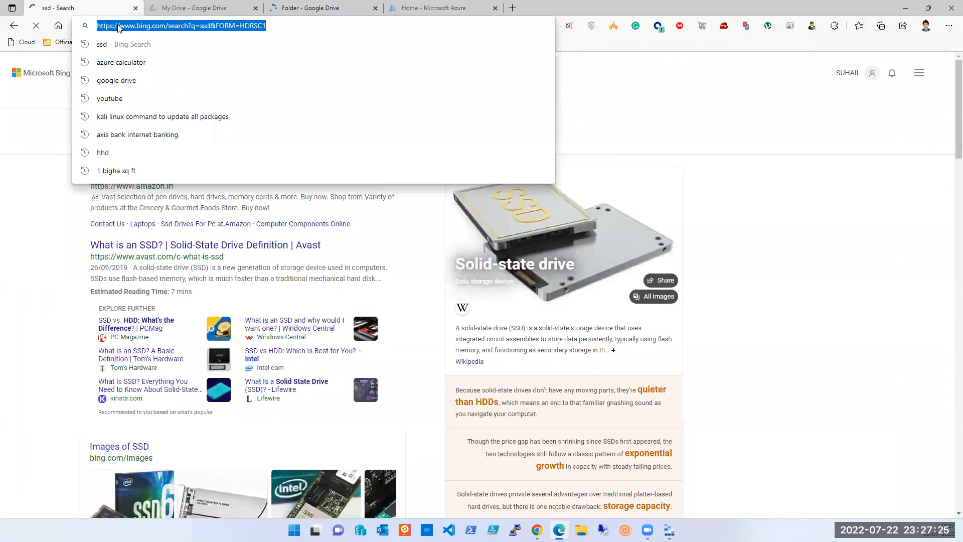
{"action": "type", "text": "portal.azure.com/signin/index/"}
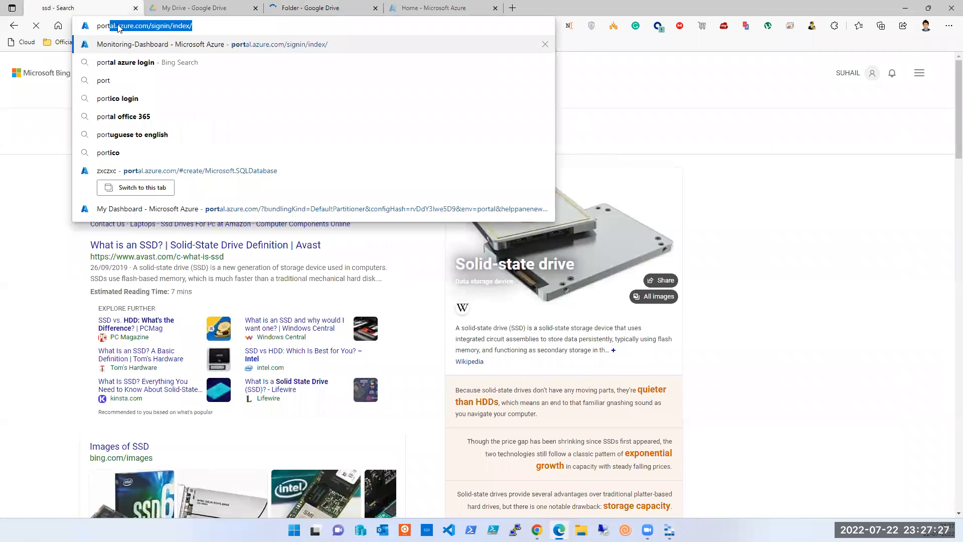
{"action": "key", "text": "Return"}
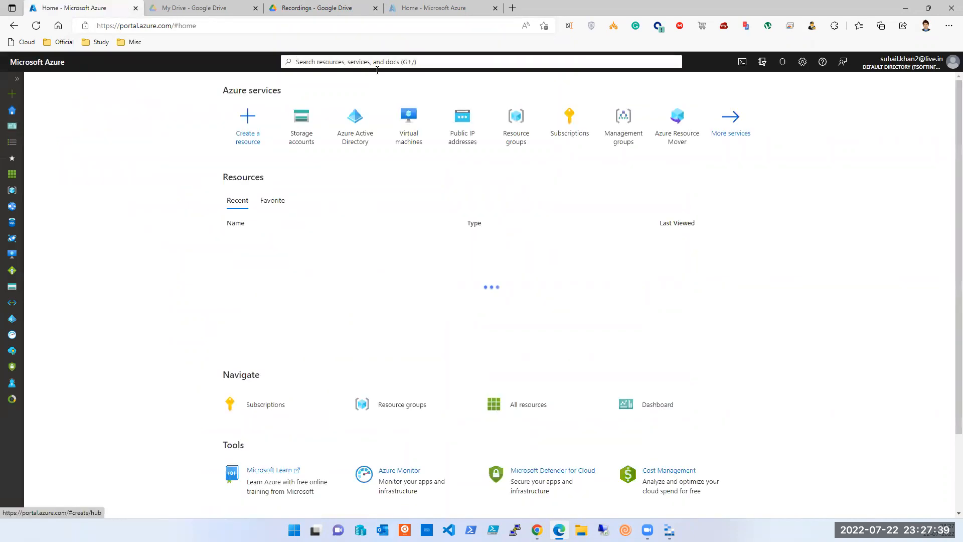
- Open the tsoftsession52 storage account's File shares page from Storage accounts
{"action": "left_click", "coordinate": [309, 61]}
{"action": "type", "text": "publi"}
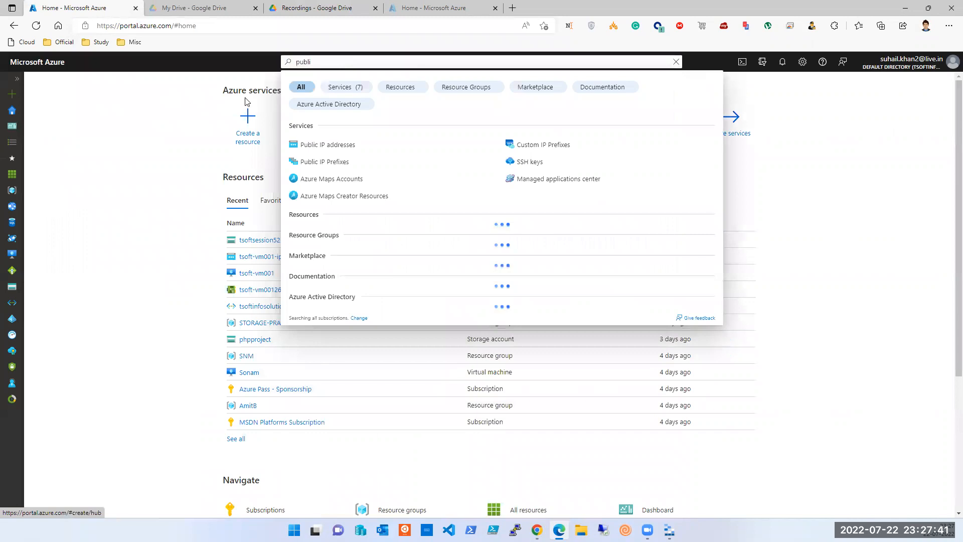
{"action": "double_click", "coordinate": [309, 60]}
{"action": "key", "text": "BackSpace"}
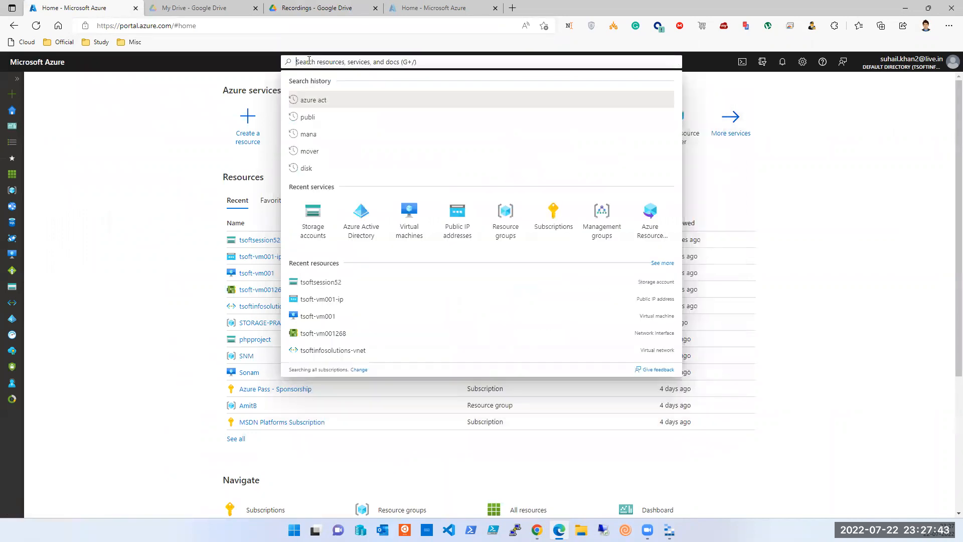
{"action": "left_click", "coordinate": [317, 236]}
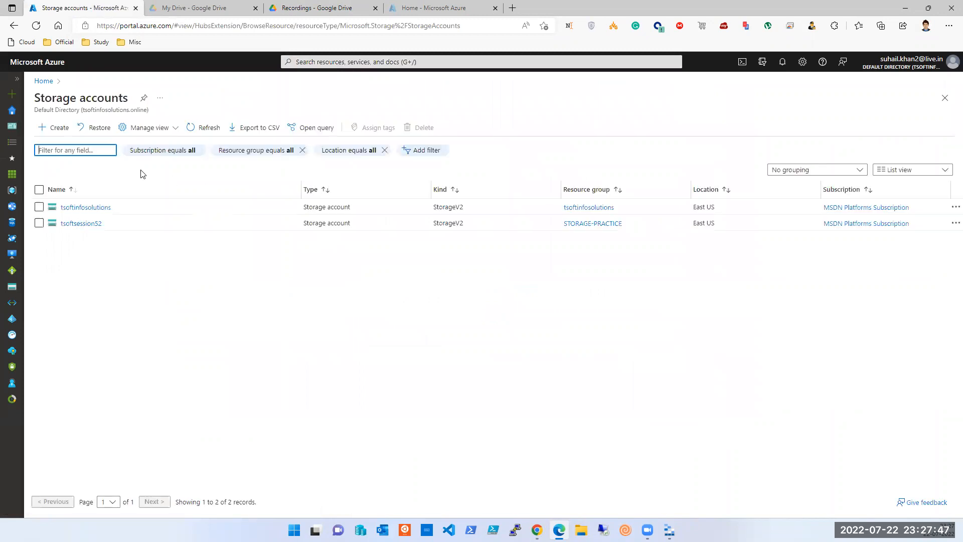
{"action": "left_click", "coordinate": [79, 224]}
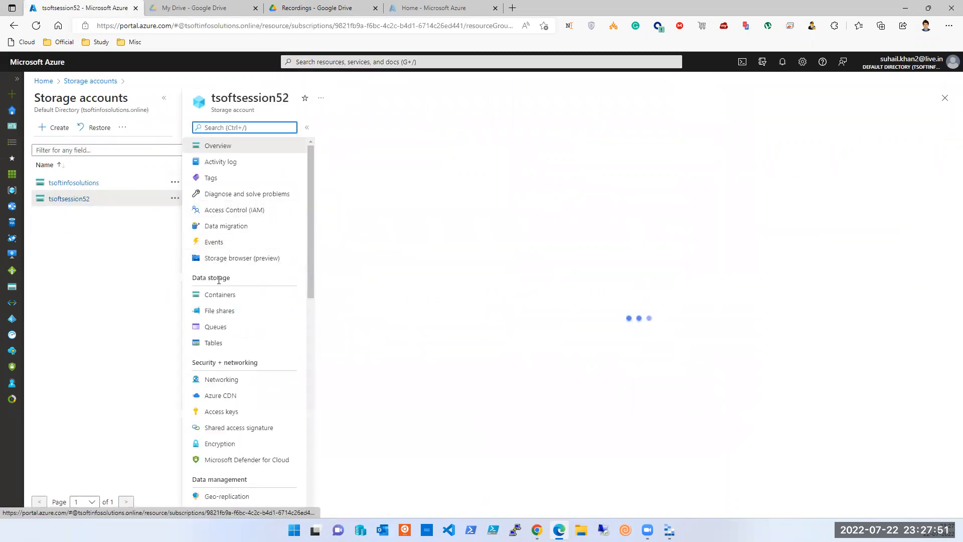
{"action": "left_click", "coordinate": [222, 313]}
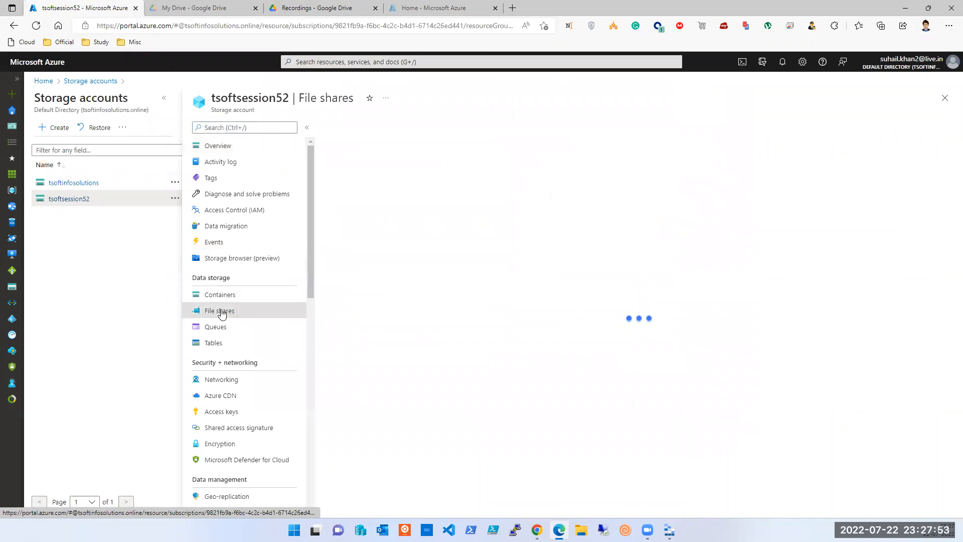
{"action": "left_click", "coordinate": [164, 98]}
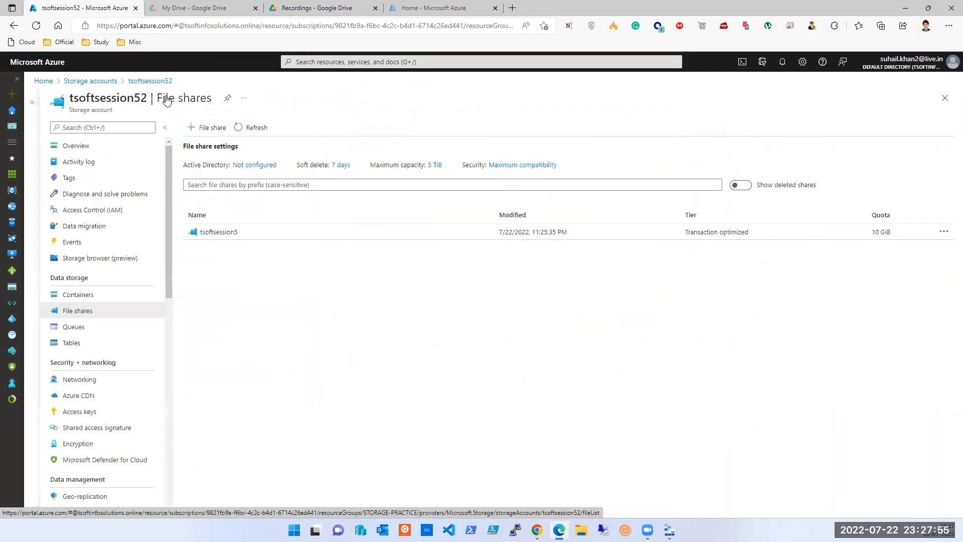
- Open Connect for tsoftsession5, compare the Linux and macOS tabs, and copy the Windows PowerShell script
{"action": "left_click", "coordinate": [943, 232]}
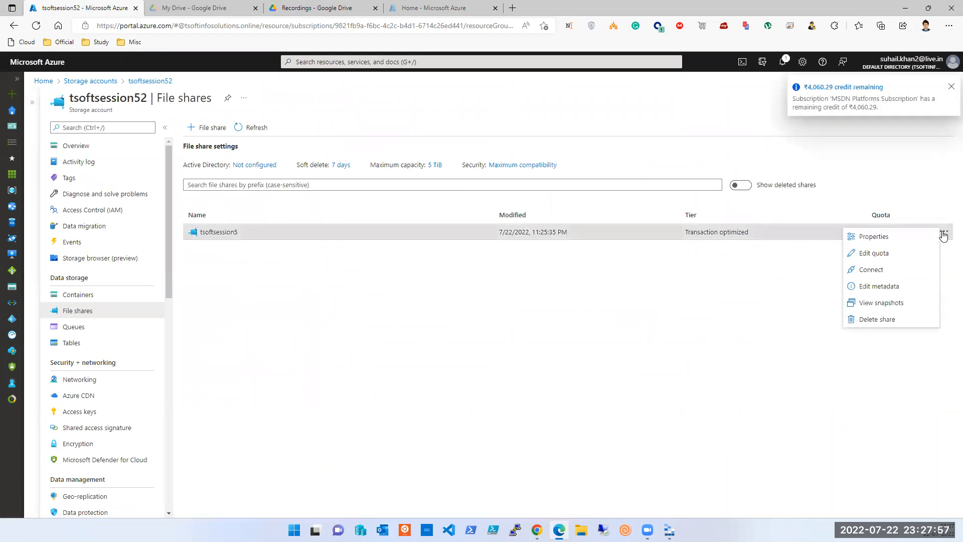
{"action": "left_click", "coordinate": [879, 273]}
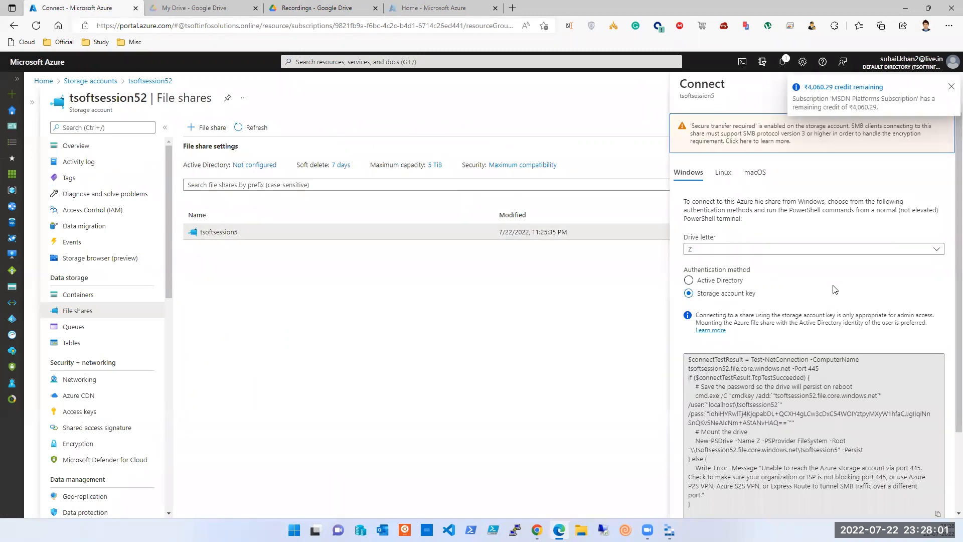
{"action": "left_click", "coordinate": [722, 176]}
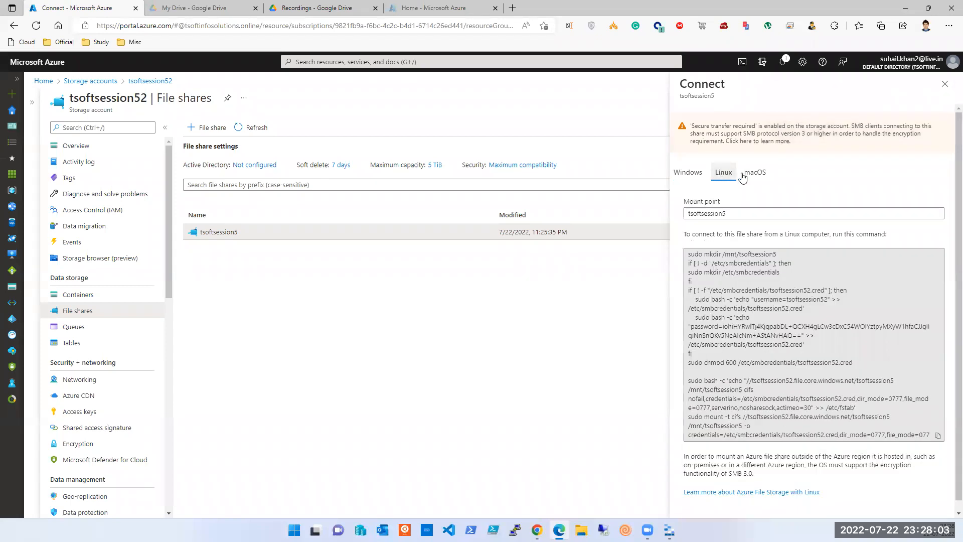
{"action": "left_click", "coordinate": [756, 173]}
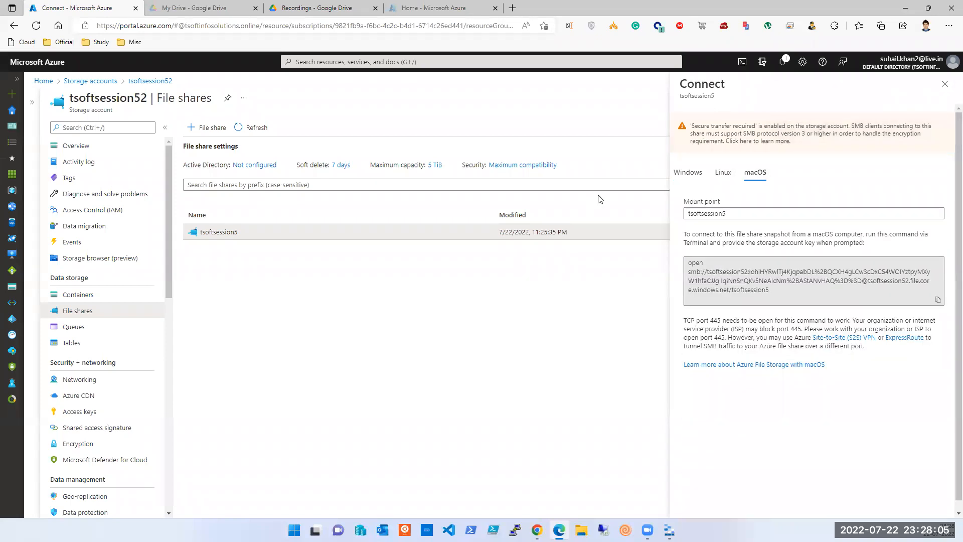
{"action": "left_click", "coordinate": [687, 183]}
{"action": "scroll", "coordinate": [933, 411], "scroll_direction": "down", "scroll_amount": 2}
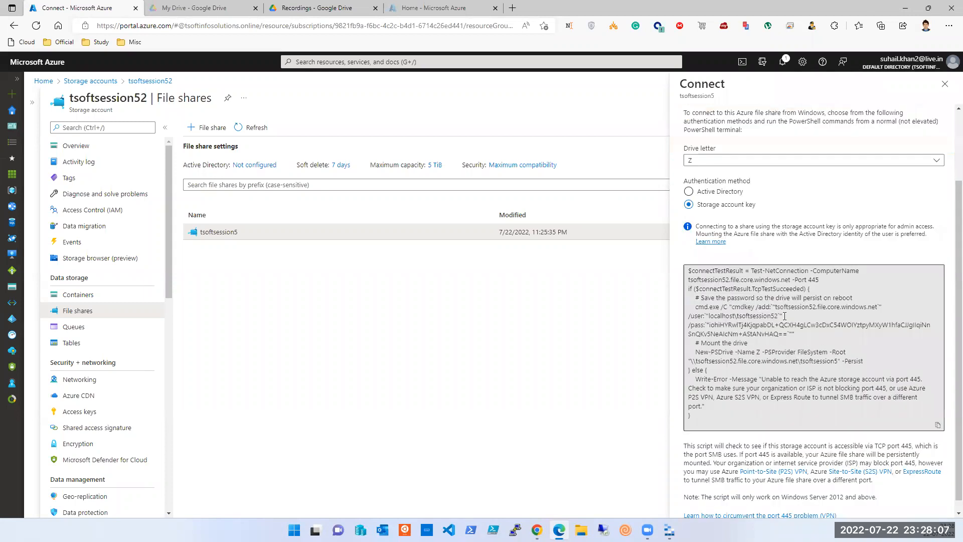
{"action": "left_click", "coordinate": [937, 414]}
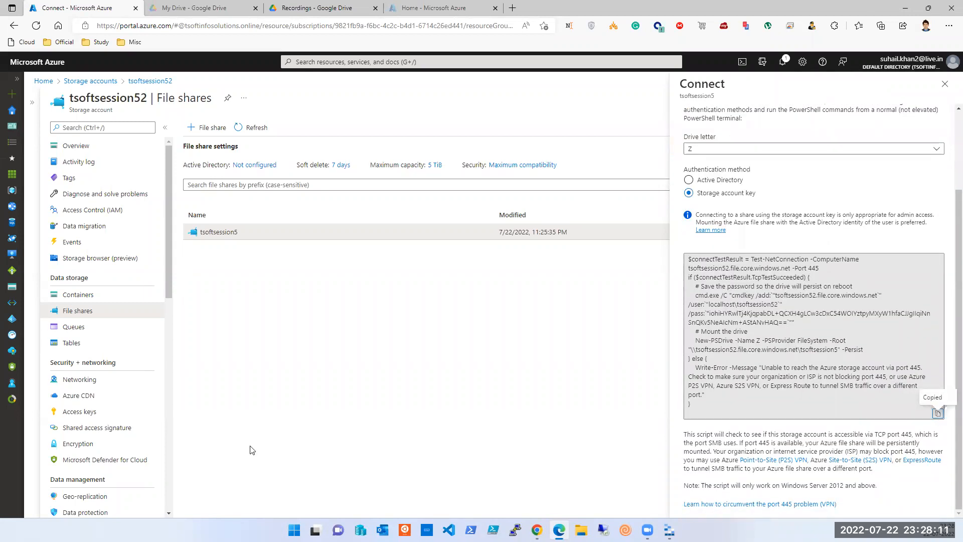
- Copy the macOS mount command for tsoftsession5 and close the Connect panel
{"action": "key", "text": "super"}
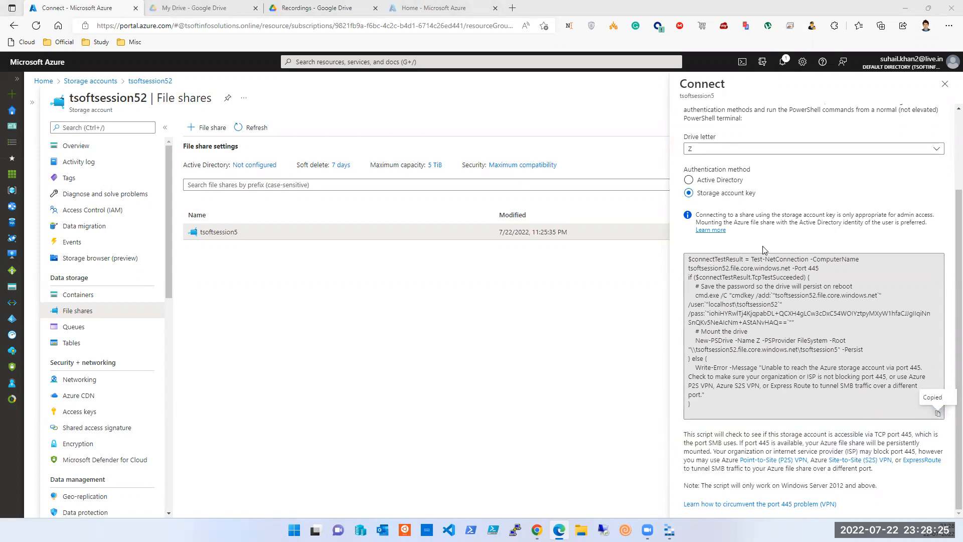
{"action": "scroll", "coordinate": [758, 166], "scroll_direction": "up", "scroll_amount": 3}
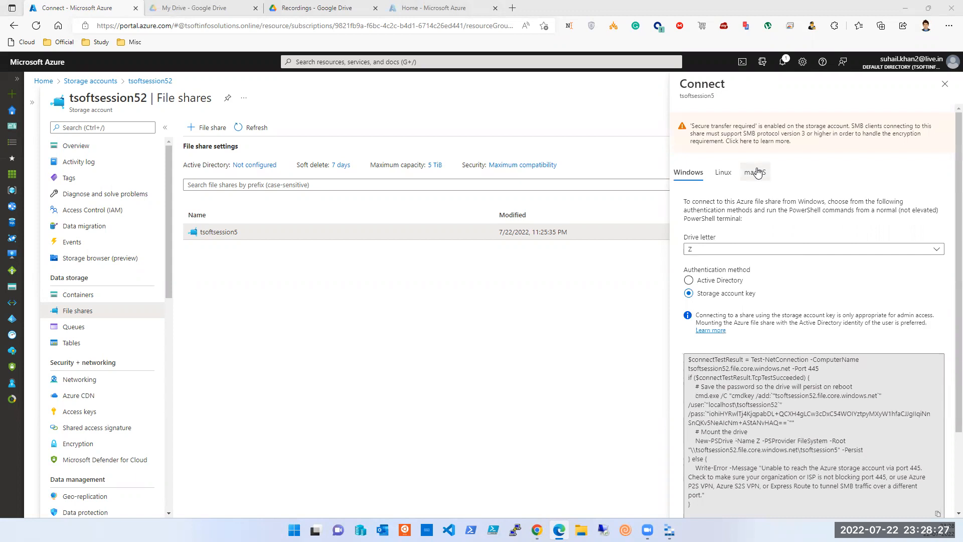
{"action": "left_click", "coordinate": [757, 172]}
{"action": "left_click", "coordinate": [937, 299]}
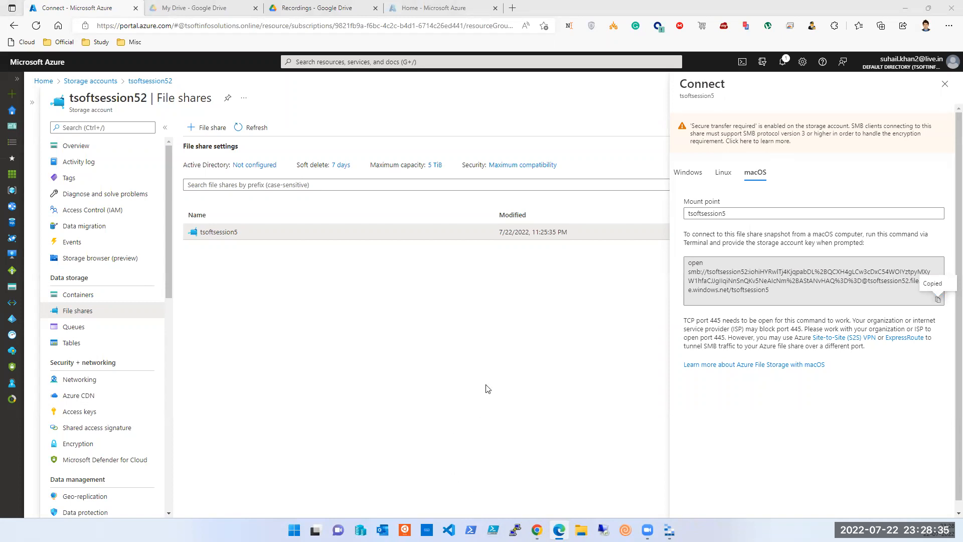
{"action": "left_click", "coordinate": [945, 85]}
{"action": "left_click", "coordinate": [945, 234]}
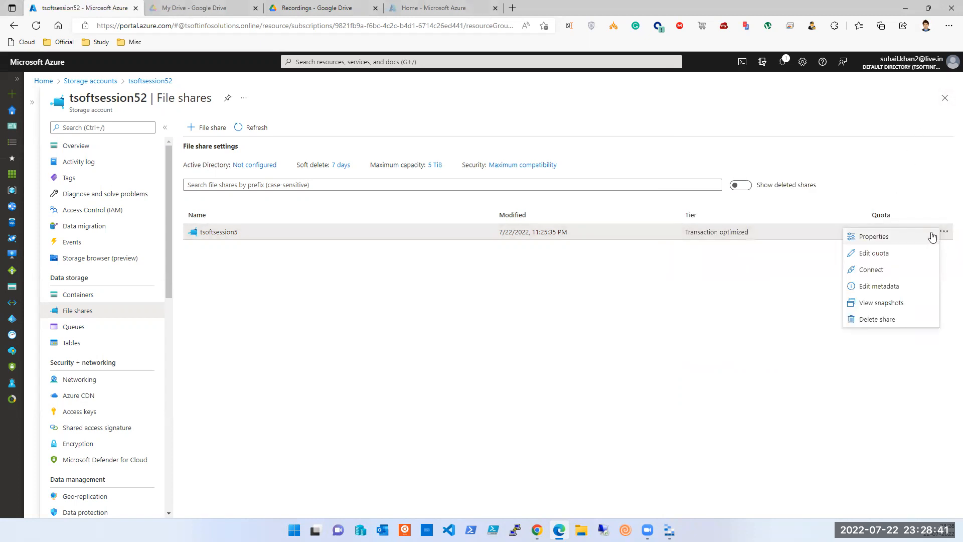
- Open tsoftsession5's properties, then view the account's empty Queues page
{"action": "left_click", "coordinate": [877, 236]}
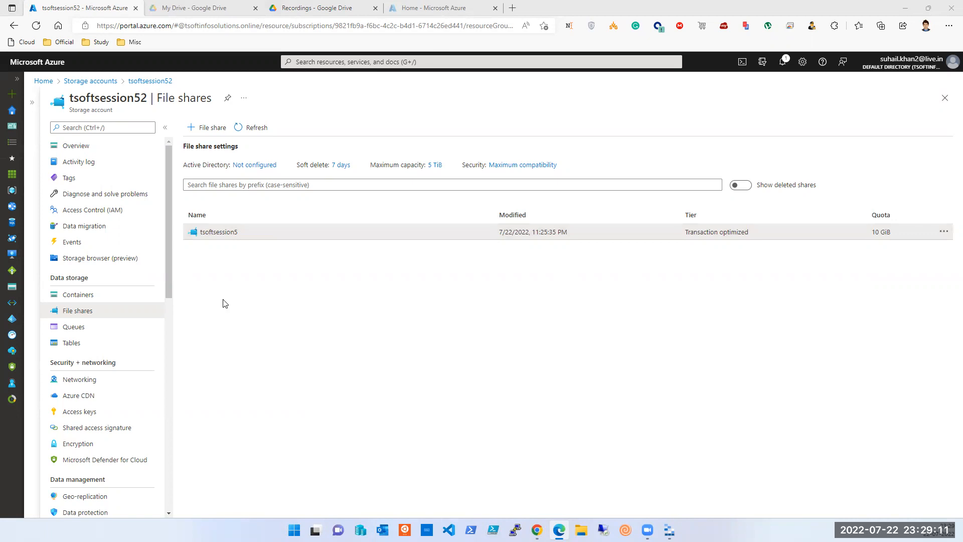
{"action": "left_click", "coordinate": [68, 330]}
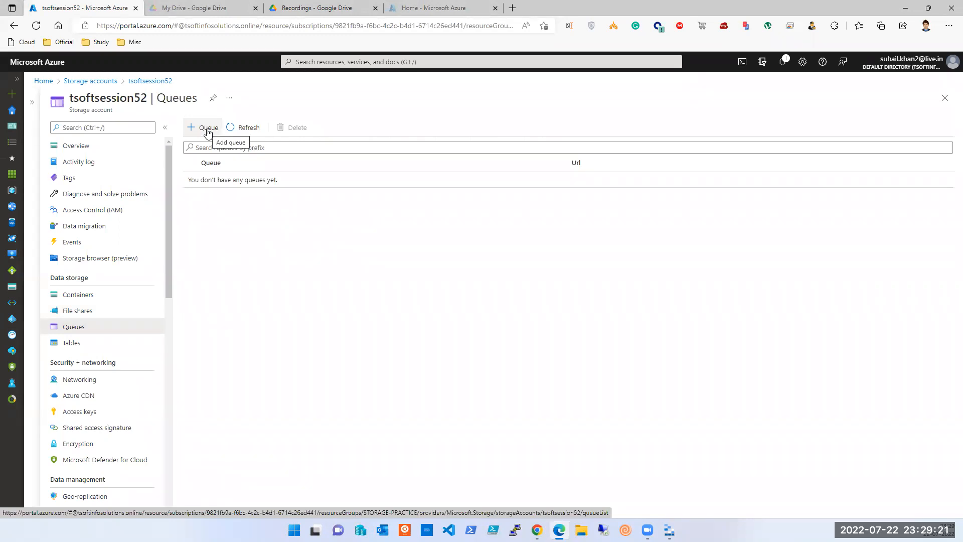
- Check the empty Tables page and the two blob containers, ending on Access keys
{"action": "left_click", "coordinate": [65, 346]}
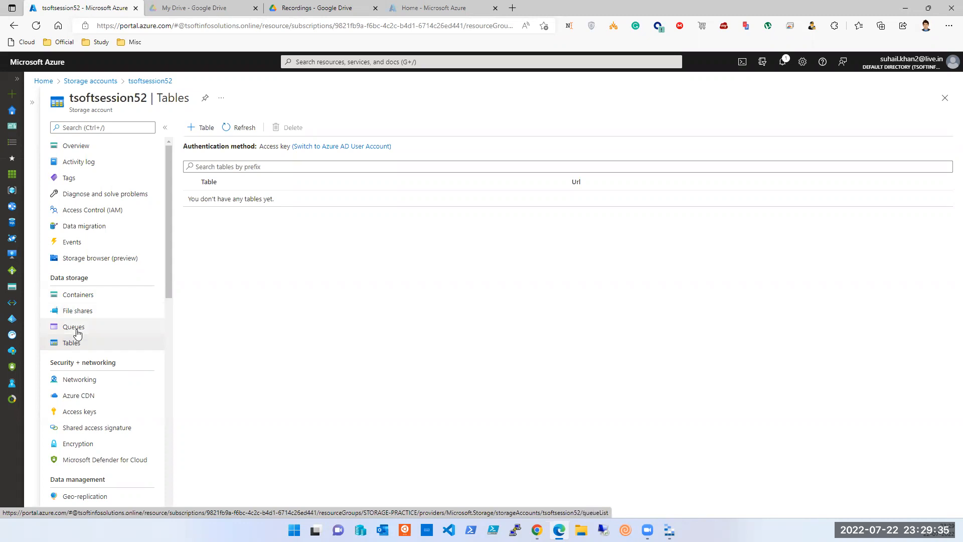
{"action": "left_click", "coordinate": [80, 296]}
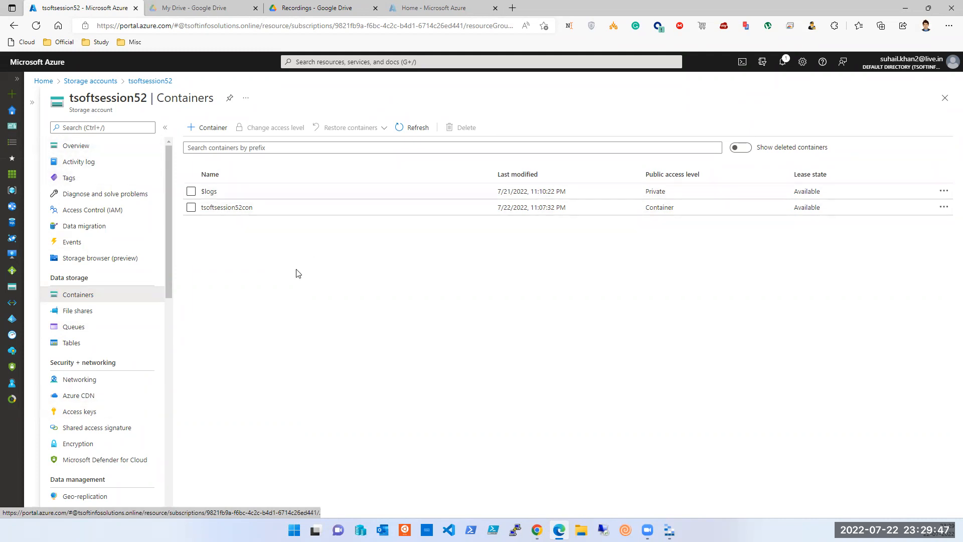
{"action": "left_click", "coordinate": [94, 413]}
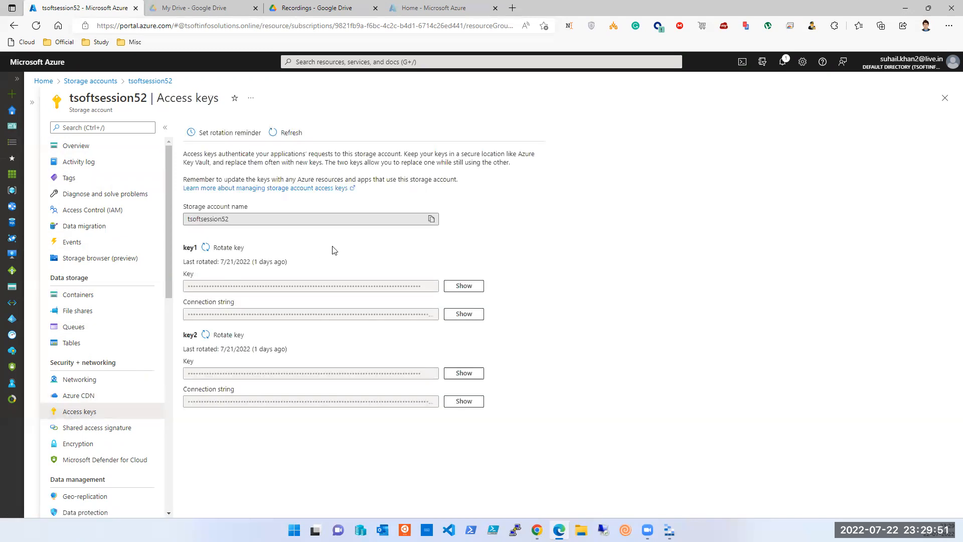
- Copy the storage account name and reveal key1's access key and connection string
{"action": "left_click", "coordinate": [431, 220]}
{"action": "left_click", "coordinate": [295, 443]}
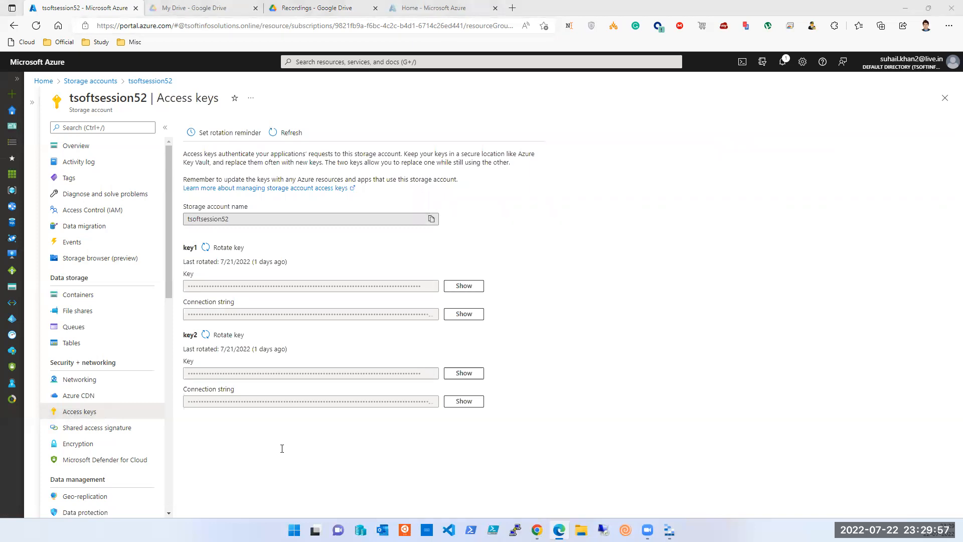
{"action": "left_click", "coordinate": [419, 262]}
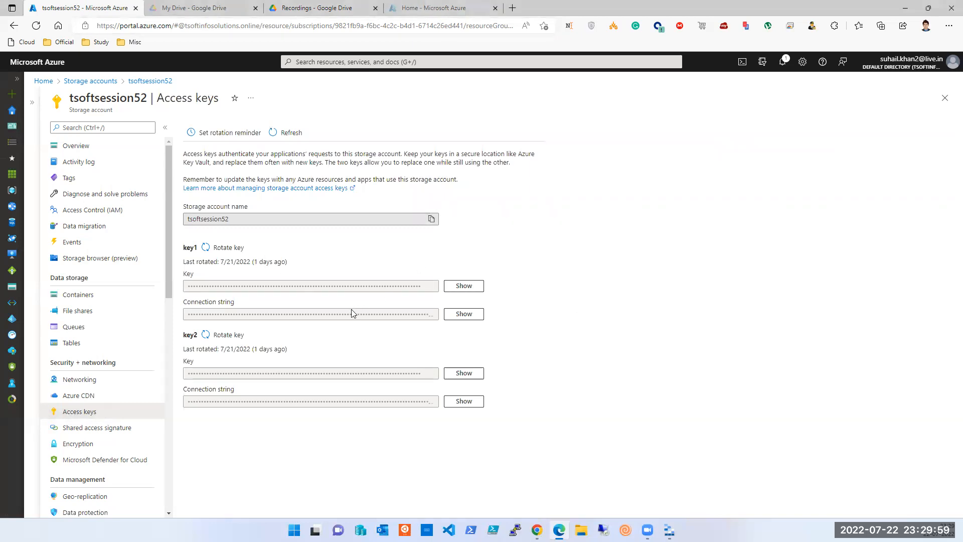
{"action": "left_click", "coordinate": [456, 287]}
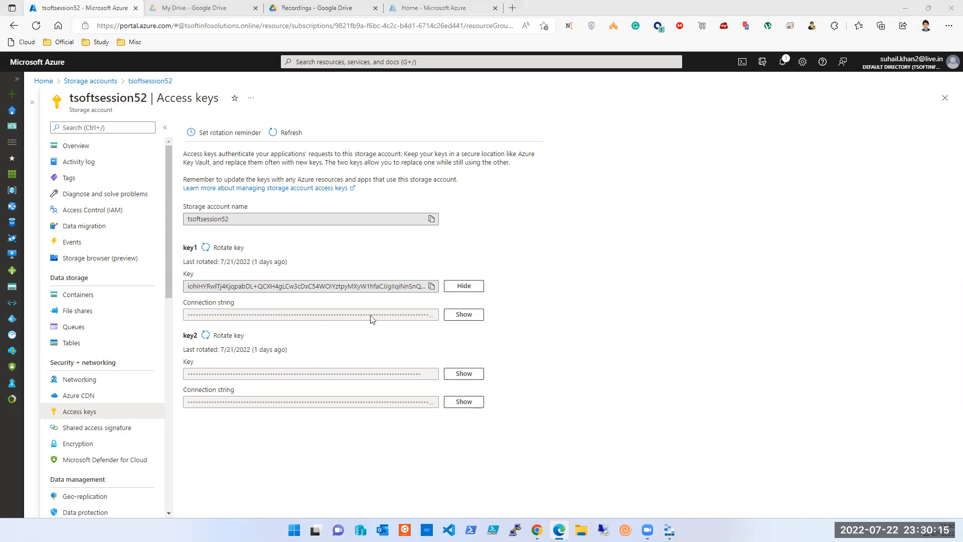
{"action": "left_click", "coordinate": [459, 314]}
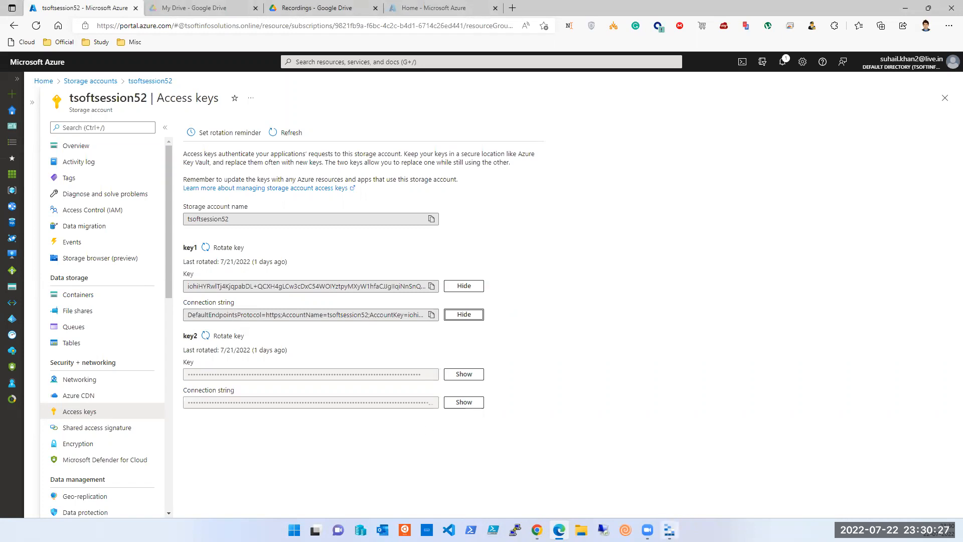
{"action": "left_click", "coordinate": [669, 530]}
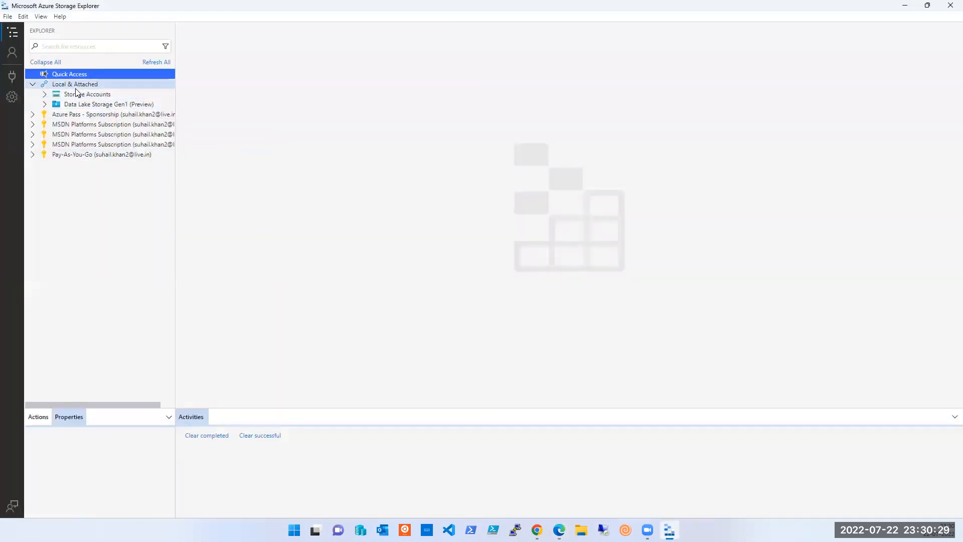
- Collapse Local & Attached, view Settings, and open the Connect to Azure Storage dialog
{"action": "left_click", "coordinate": [12, 56]}
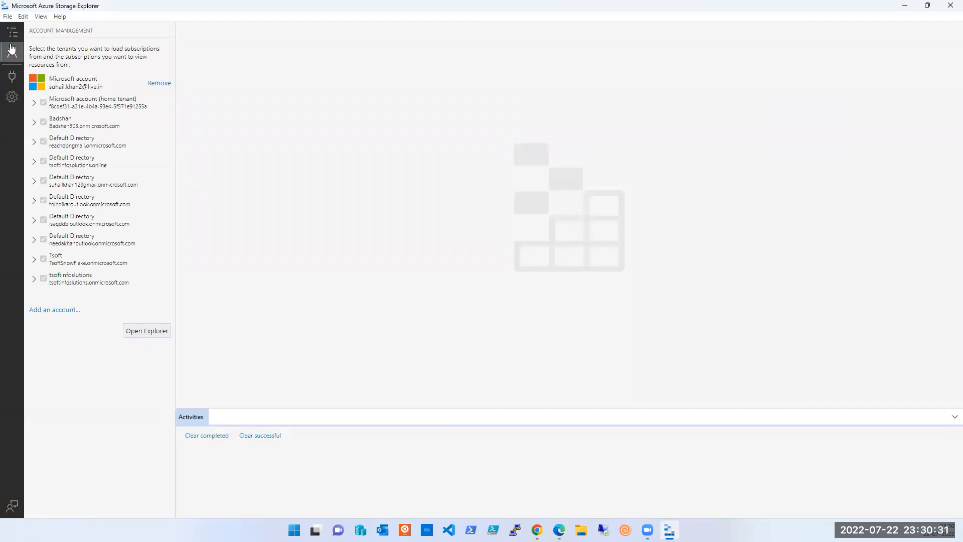
{"action": "left_click", "coordinate": [12, 34]}
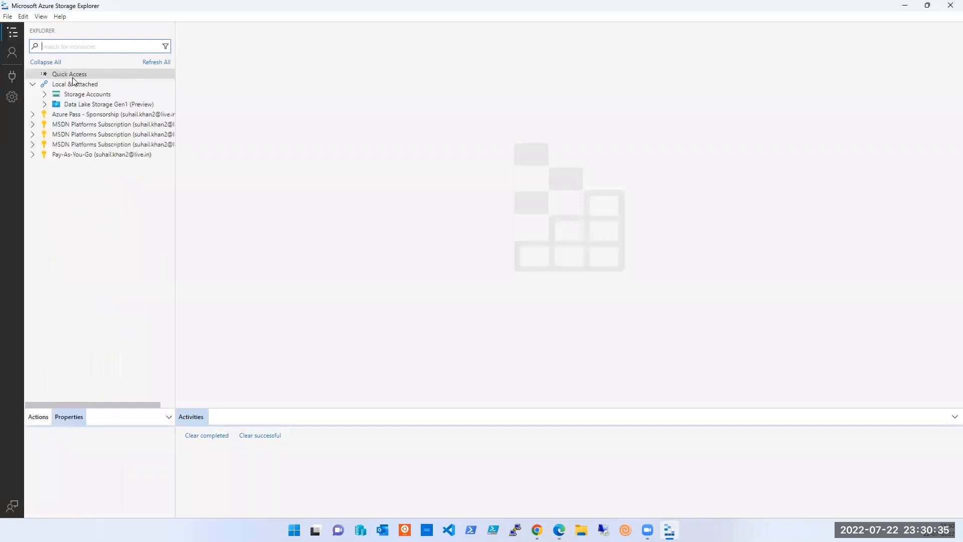
{"action": "left_click", "coordinate": [73, 83]}
{"action": "left_click", "coordinate": [33, 84]}
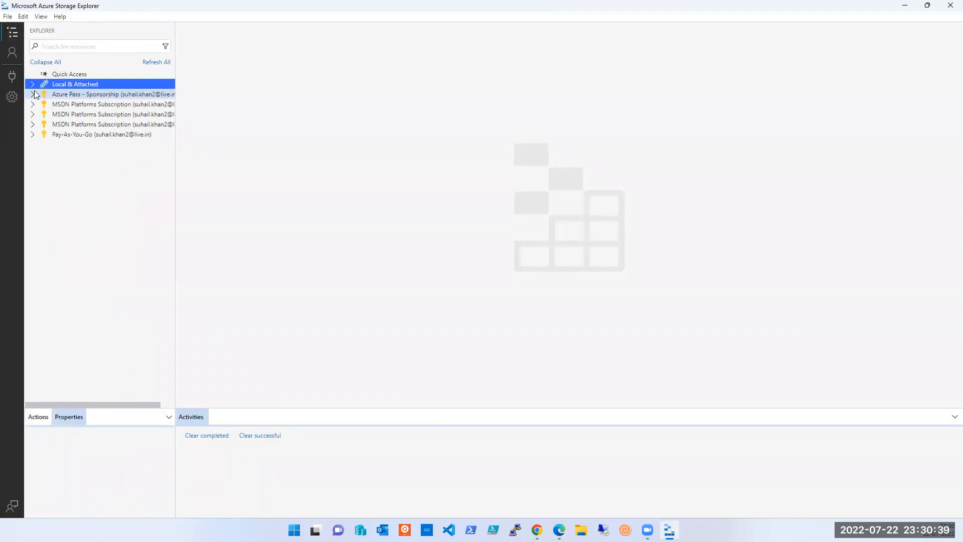
{"action": "left_click", "coordinate": [13, 98]}
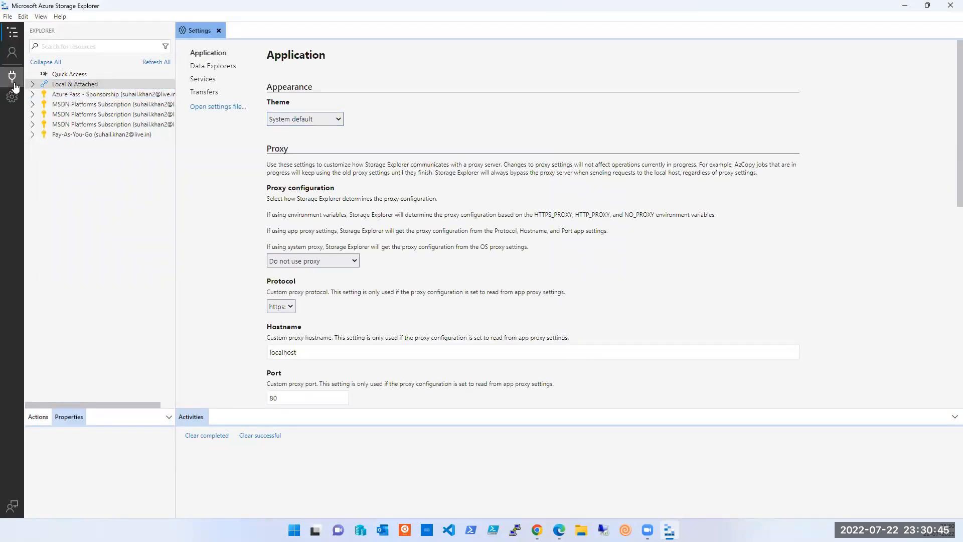
{"action": "left_click", "coordinate": [14, 84]}
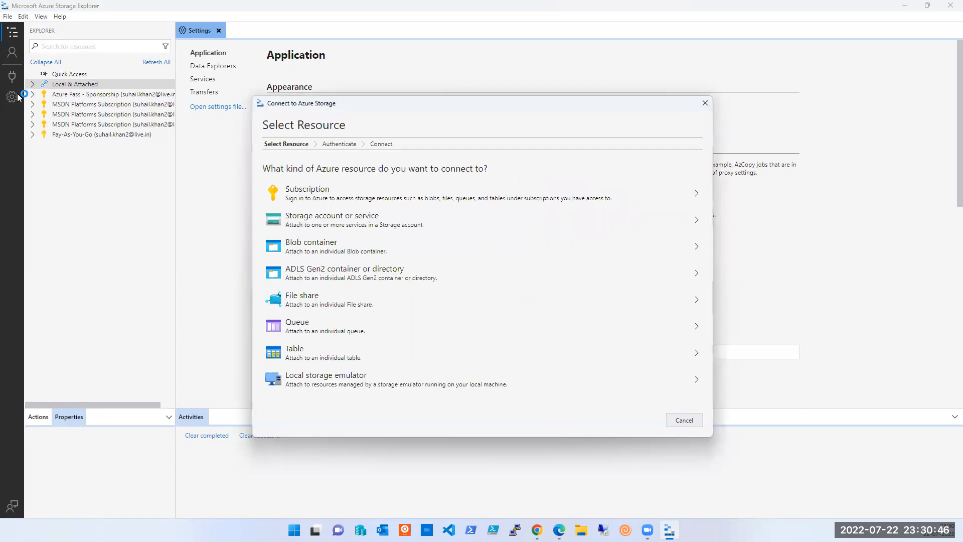
{"action": "left_click", "coordinate": [704, 102]}
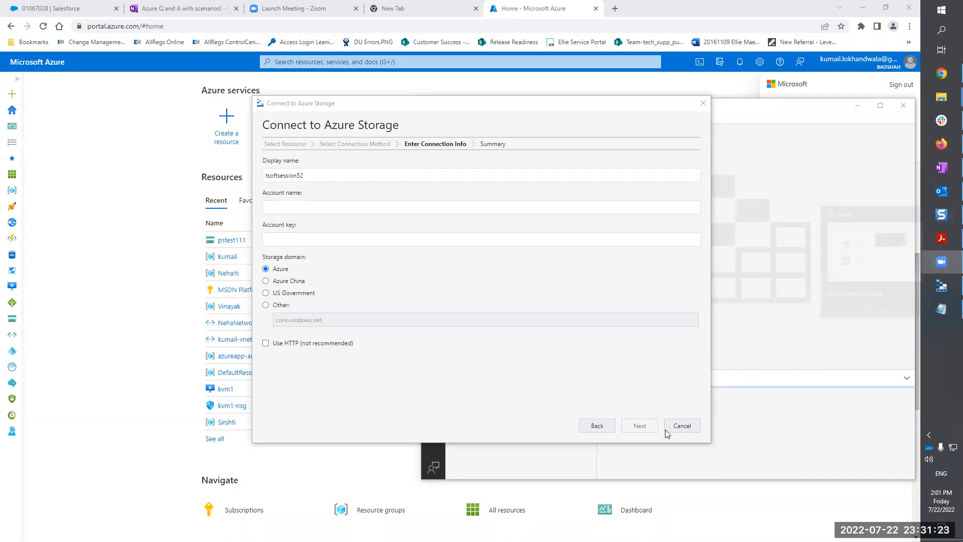
- Reopen Connect to Azure Storage from Storage Accounts, maximize, close it, and collapse Storage Accounts
{"action": "left_click", "coordinate": [682, 425]}
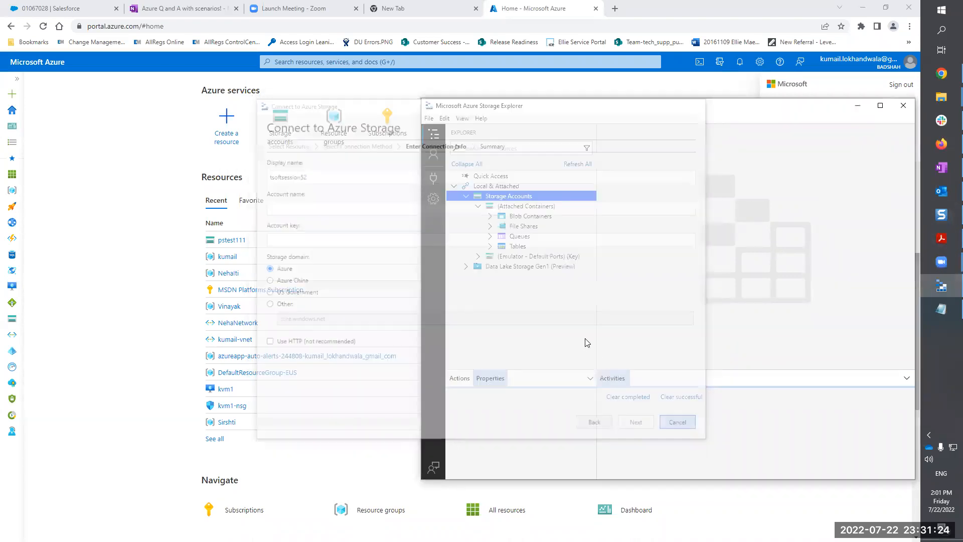
{"action": "right_click", "coordinate": [521, 196]}
{"action": "left_click", "coordinate": [538, 203]}
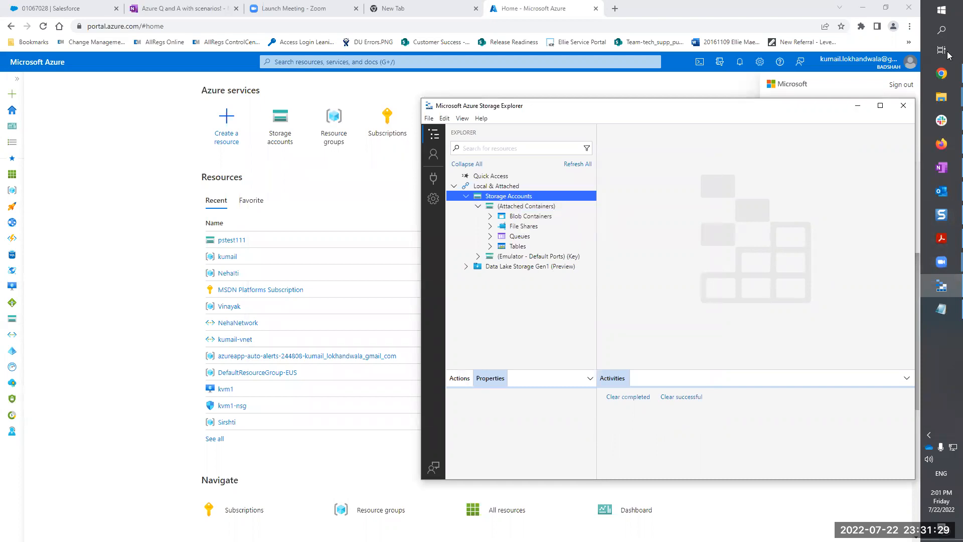
{"action": "left_click", "coordinate": [880, 105]}
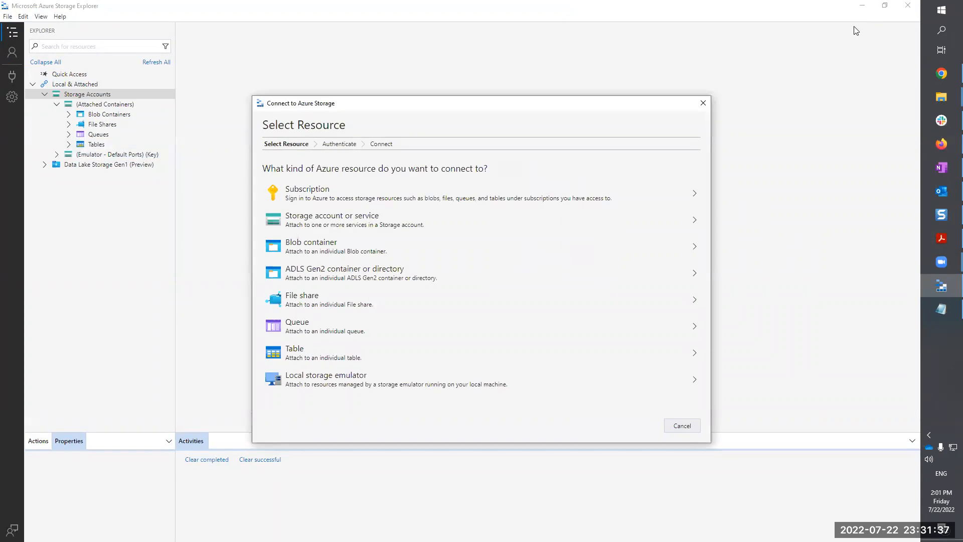
{"action": "left_click", "coordinate": [702, 102]}
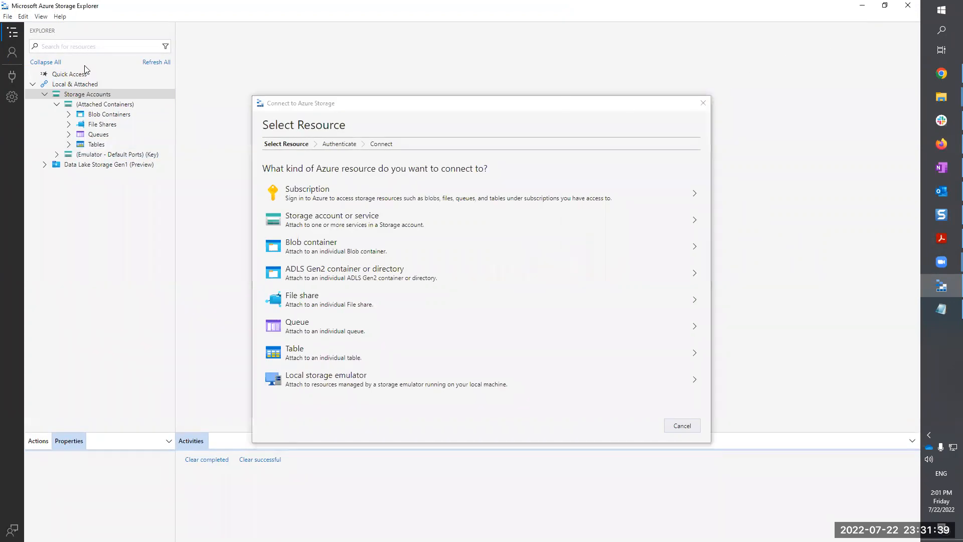
{"action": "left_click", "coordinate": [45, 95]}
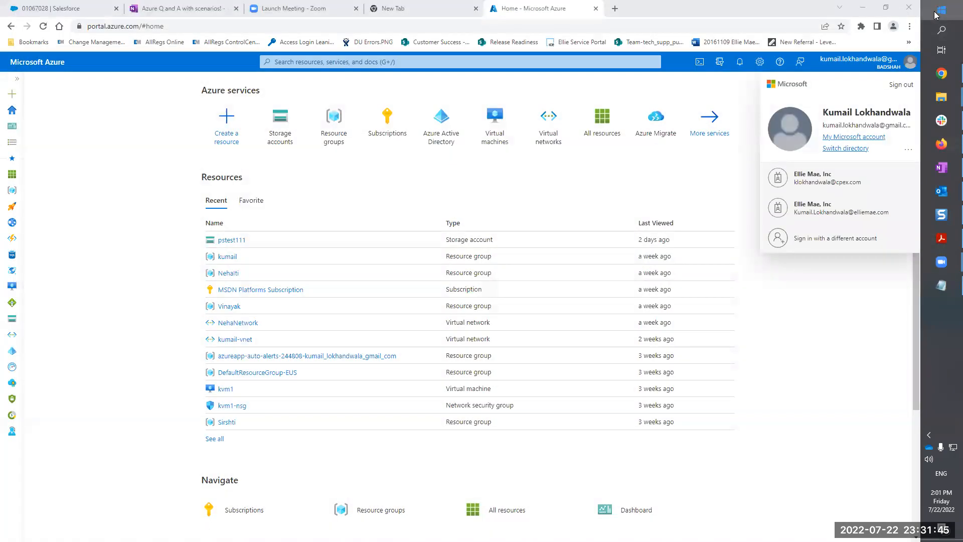
- Close Storage Explorer and relaunch Microsoft Azure Storage Explorer from the Start menu's Recent list
{"action": "left_click", "coordinate": [935, 16]}
{"action": "type", "text": "azu"}
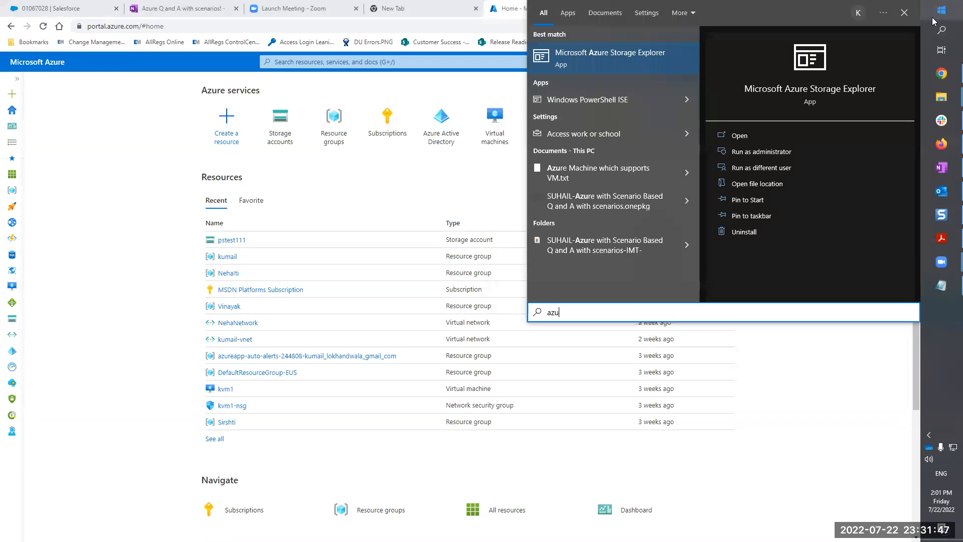
{"action": "key", "text": "BackSpace"}
{"action": "key", "text": "BackSpace"}
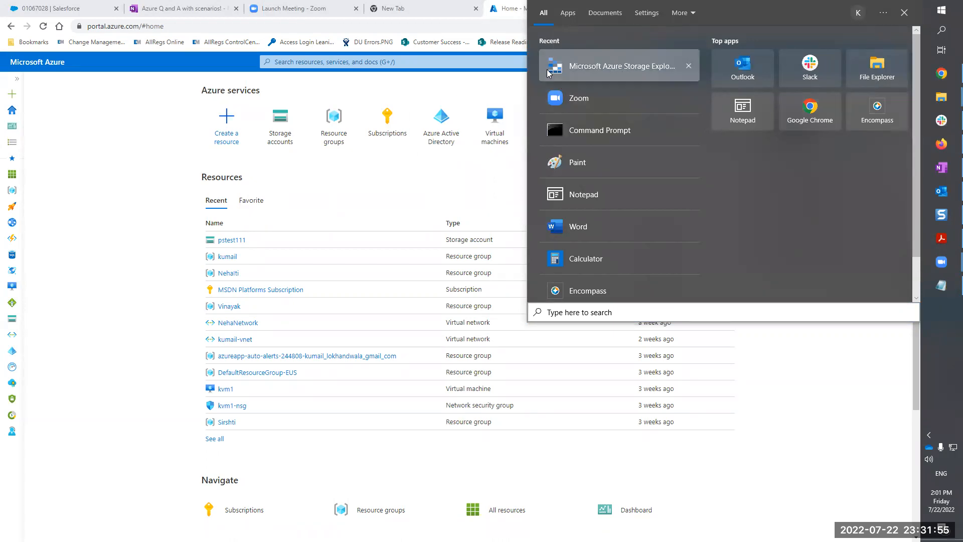
{"action": "left_click", "coordinate": [582, 68]}
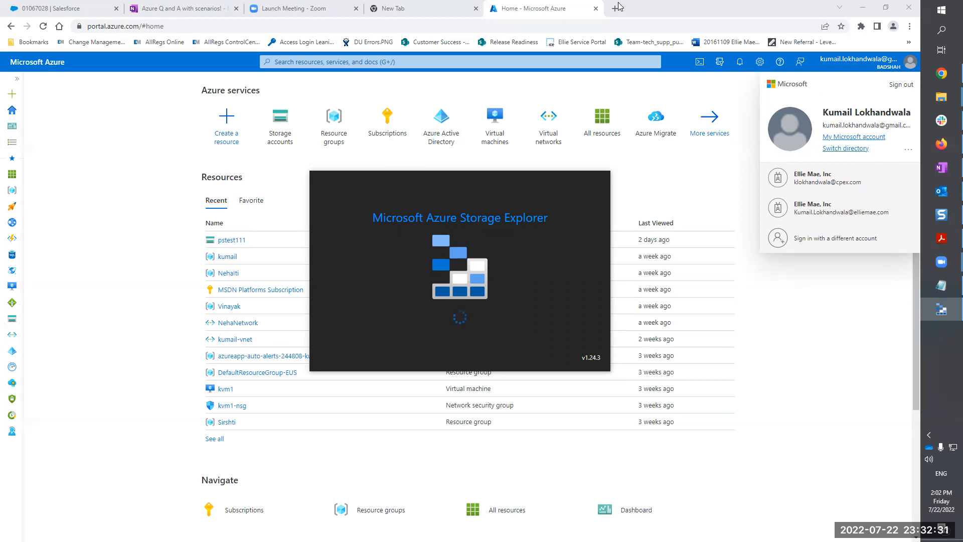
- Close the Home - Microsoft Azure and New Tab browser tabs and bring Storage Explorer forward
{"action": "left_click", "coordinate": [596, 8]}
{"action": "left_click", "coordinate": [477, 8]}
{"action": "left_click", "coordinate": [942, 311]}
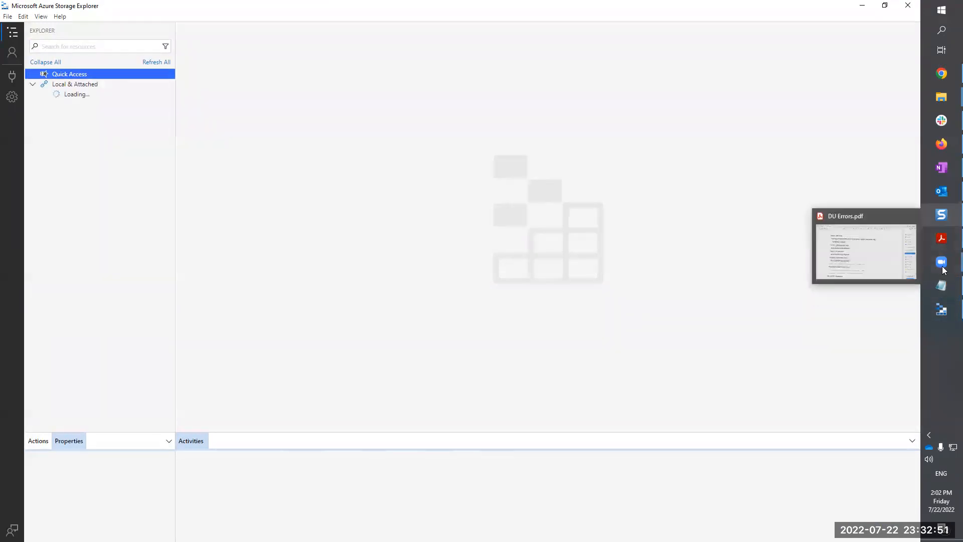
- Return to Storage Explorer and open the Connect to Azure Storage dialog at Select Resource
{"action": "mouse_move", "coordinate": [942, 267]}
{"action": "left_click", "coordinate": [867, 253]}
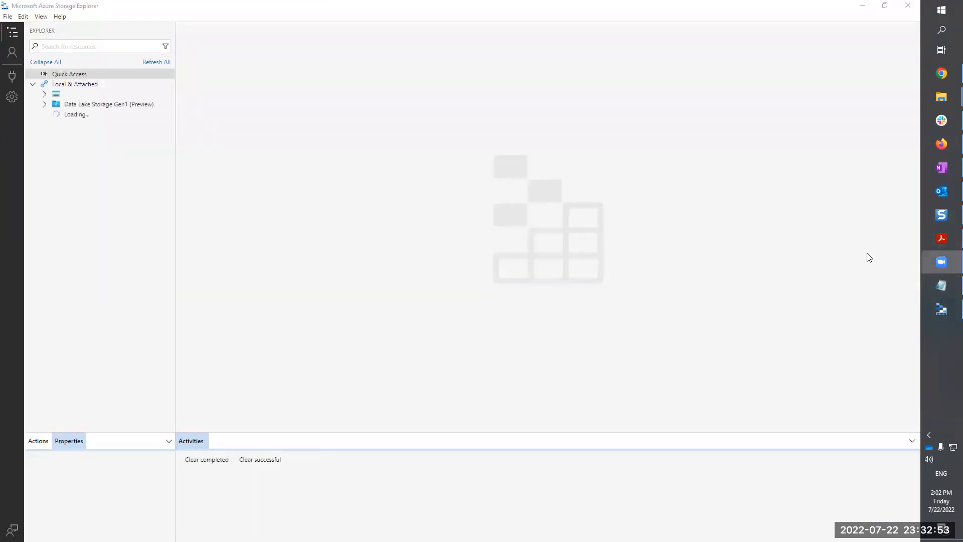
{"action": "left_click", "coordinate": [941, 306]}
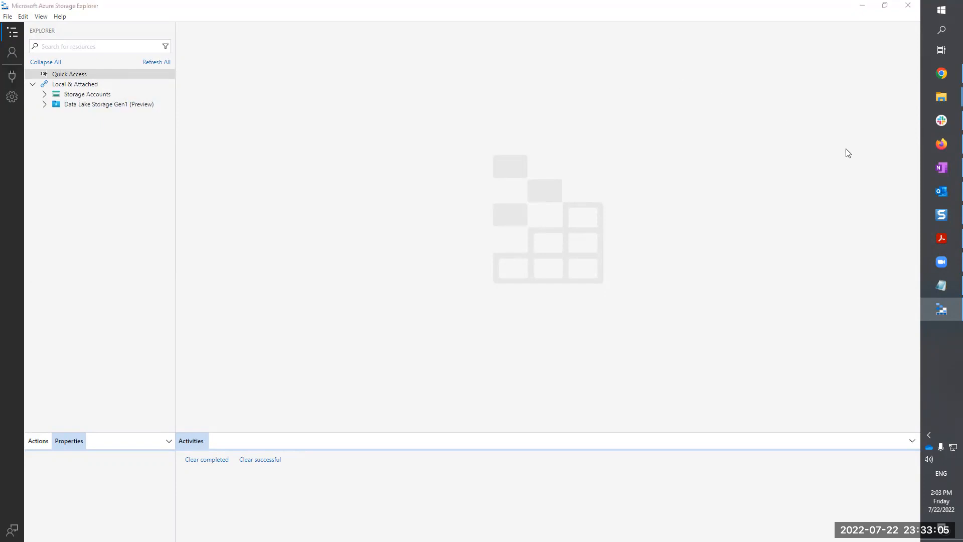
{"action": "left_click", "coordinate": [9, 77]}
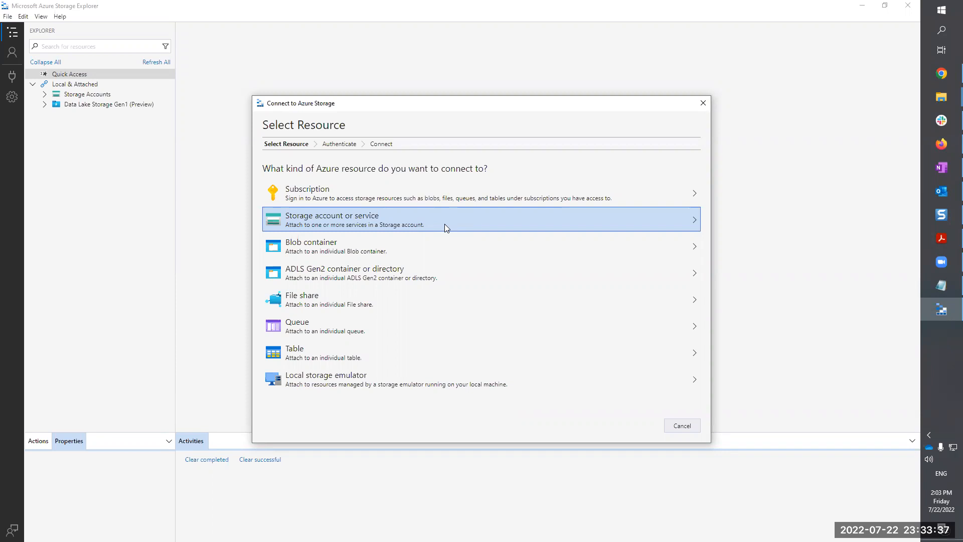
- Choose Storage account or service via account name and key, and enter display name asdsad
{"action": "left_click", "coordinate": [648, 219]}
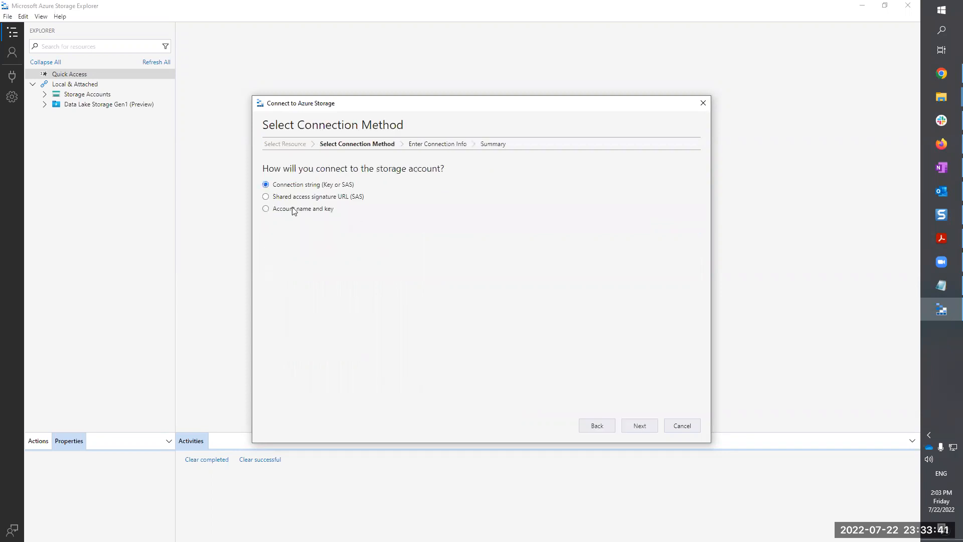
{"action": "left_click", "coordinate": [314, 210]}
{"action": "left_click", "coordinate": [639, 426]}
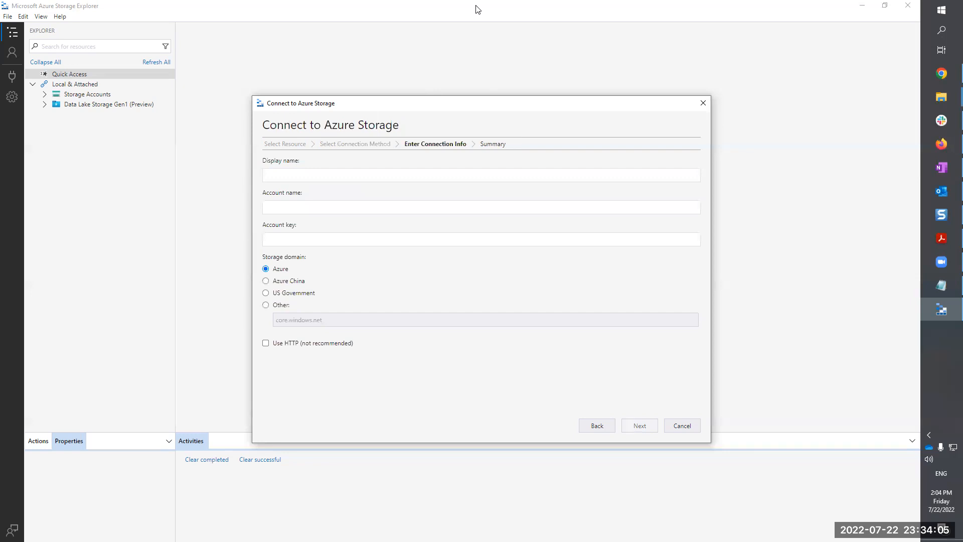
{"action": "left_click", "coordinate": [306, 171]}
{"action": "left_click", "coordinate": [296, 178]}
{"action": "type", "text": "asdsad"}
- Paste account name tsoftsession52 and the storage account access key into the connection form
{"action": "left_click", "coordinate": [296, 205]}
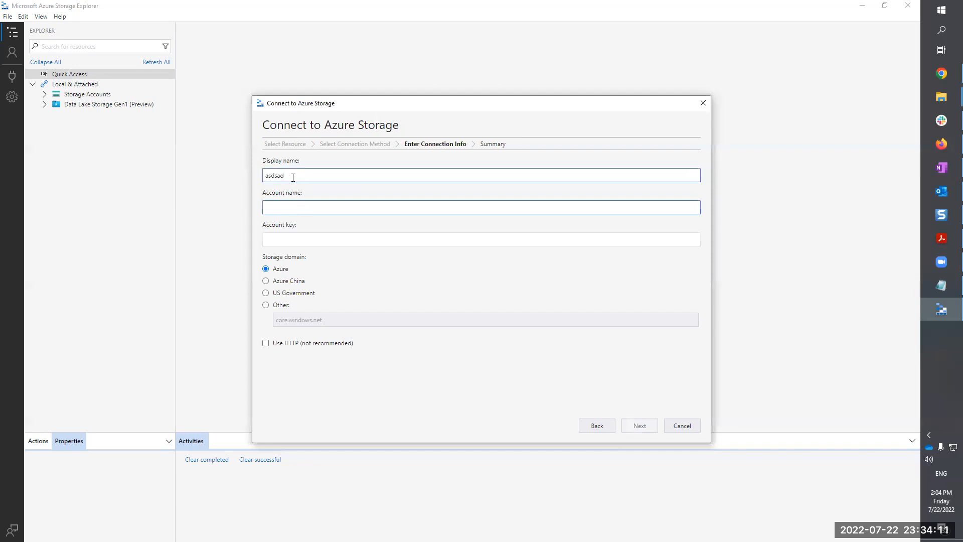
{"action": "key", "text": "alt+Tab"}
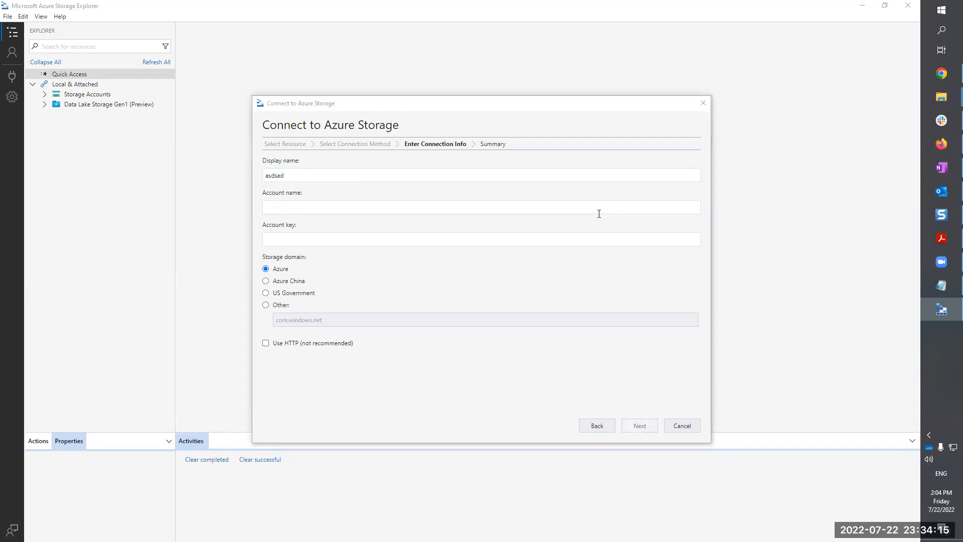
{"action": "left_click", "coordinate": [268, 207]}
{"action": "type", "text": "tsoftsession52"}
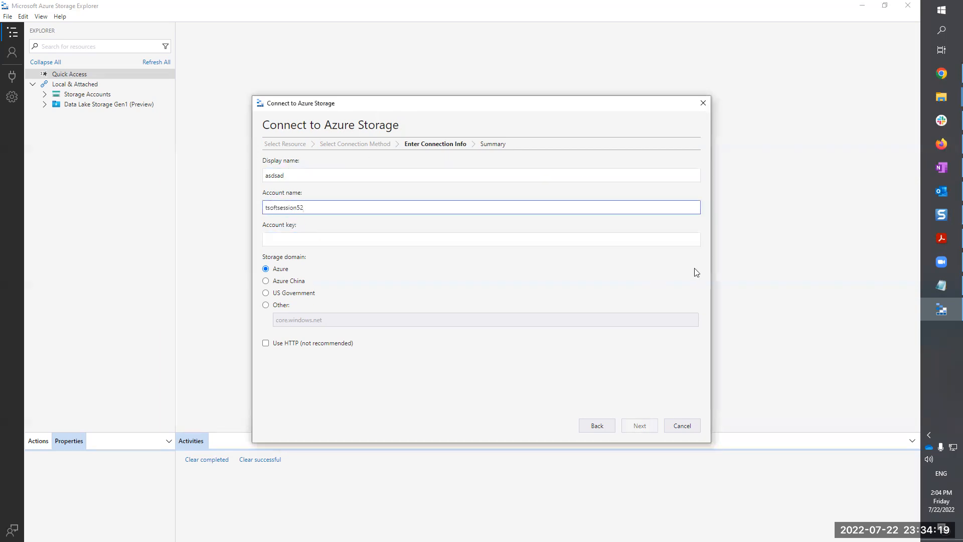
{"action": "key", "text": "alt+Tab"}
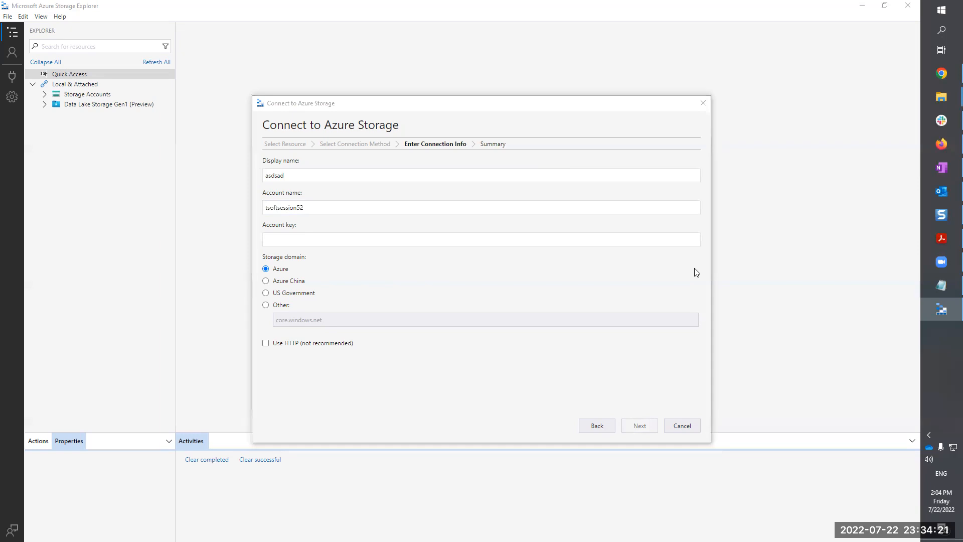
{"action": "left_click", "coordinate": [280, 239]}
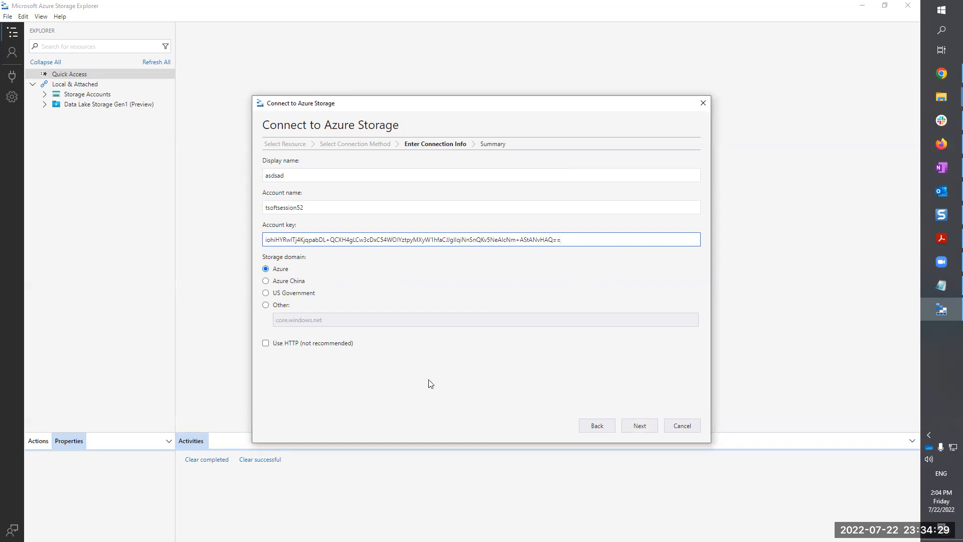
- Enable Use HTTP and continue to the connection summary
{"action": "left_click", "coordinate": [330, 350]}
{"action": "left_click", "coordinate": [267, 344]}
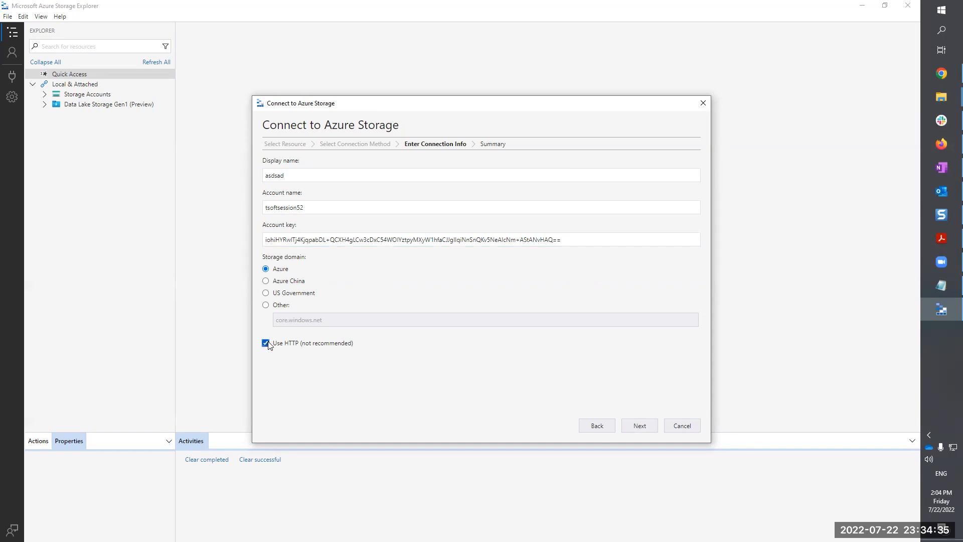
{"action": "left_click", "coordinate": [640, 426]}
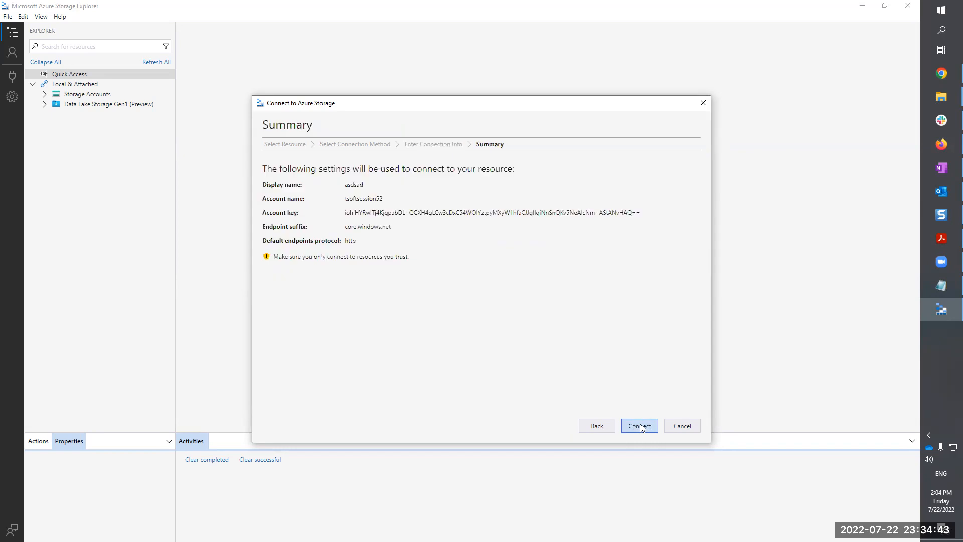
- Confirm the asdsad account-name-and-key connection on the Summary page
{"action": "left_click", "coordinate": [639, 426]}
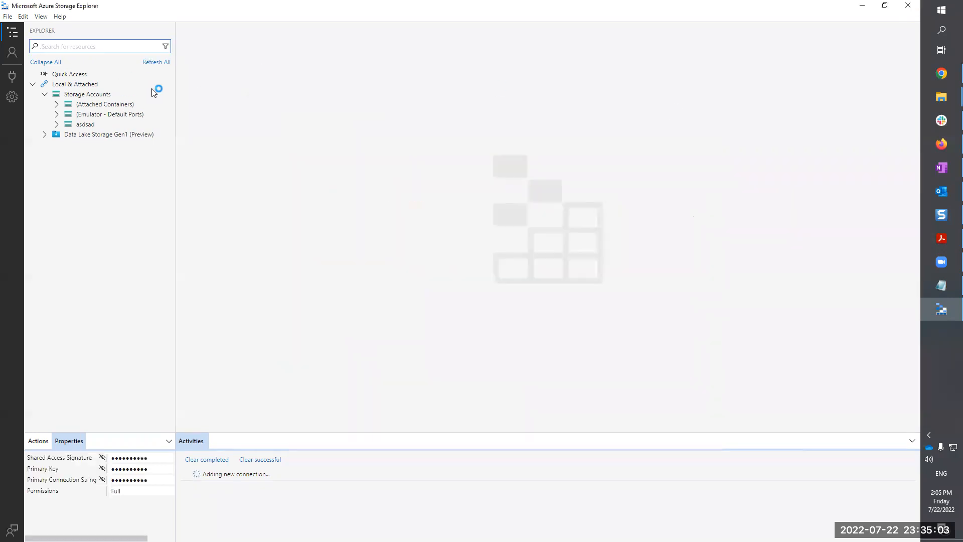
- Refresh All, then expand Storage Accounts and the asdsad account to load its services
{"action": "left_click", "coordinate": [165, 62]}
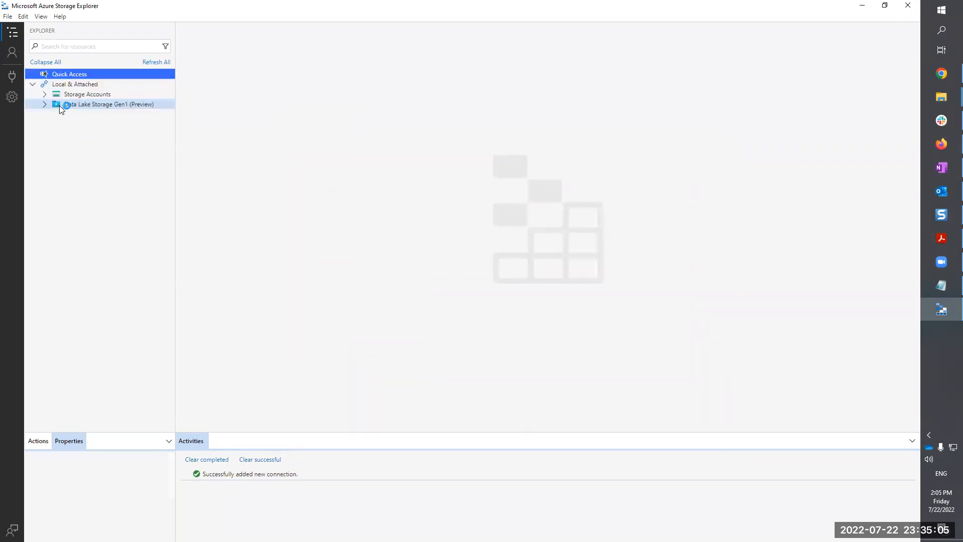
{"action": "left_click", "coordinate": [44, 96]}
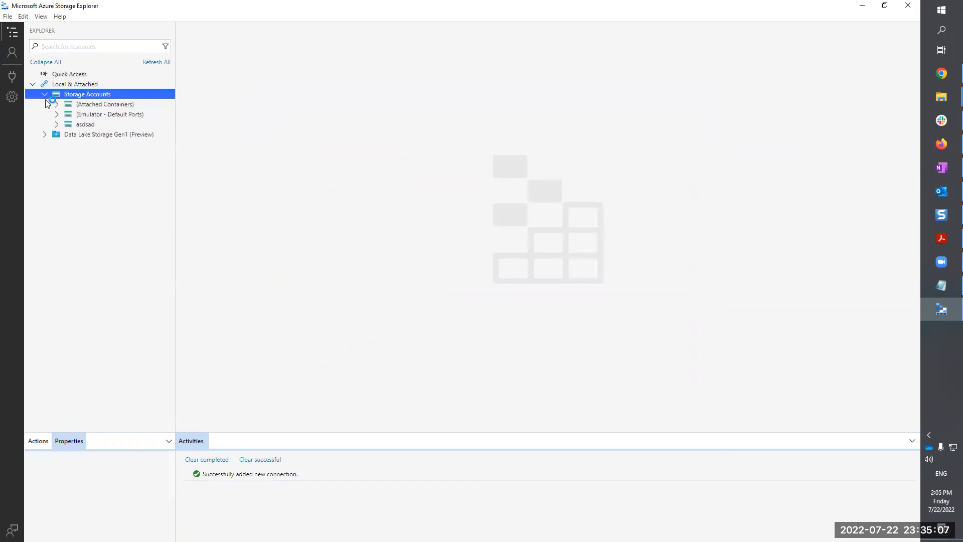
{"action": "left_click", "coordinate": [57, 126]}
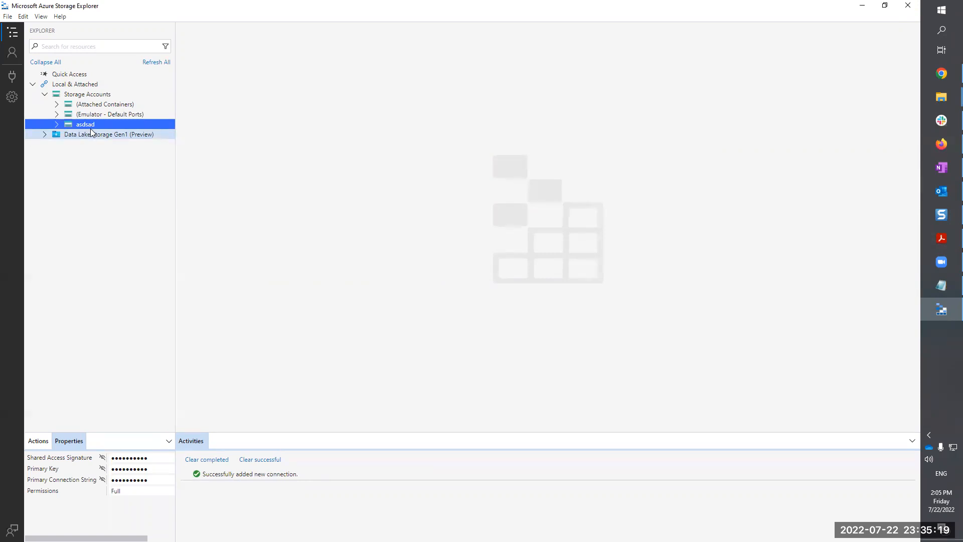
{"action": "left_click", "coordinate": [56, 124]}
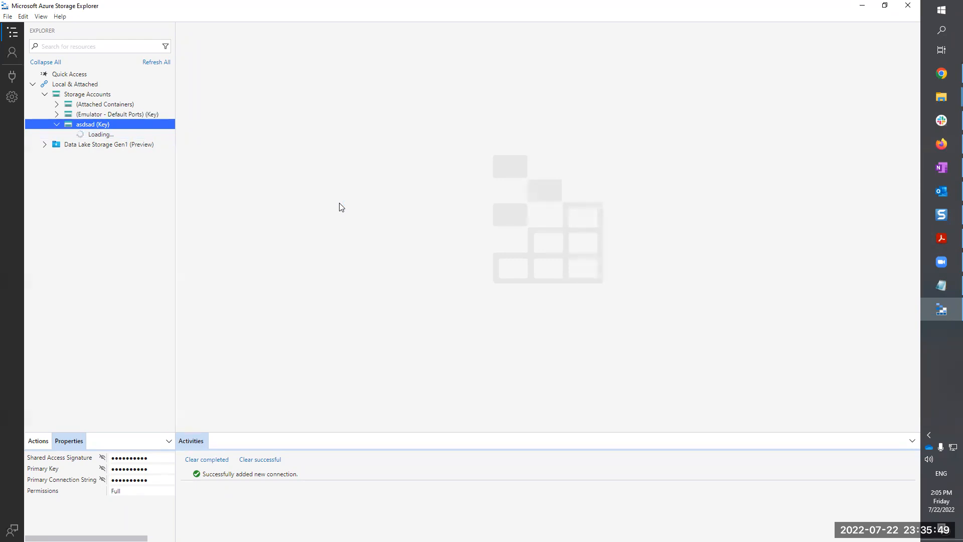
{"action": "left_click", "coordinate": [928, 434]}
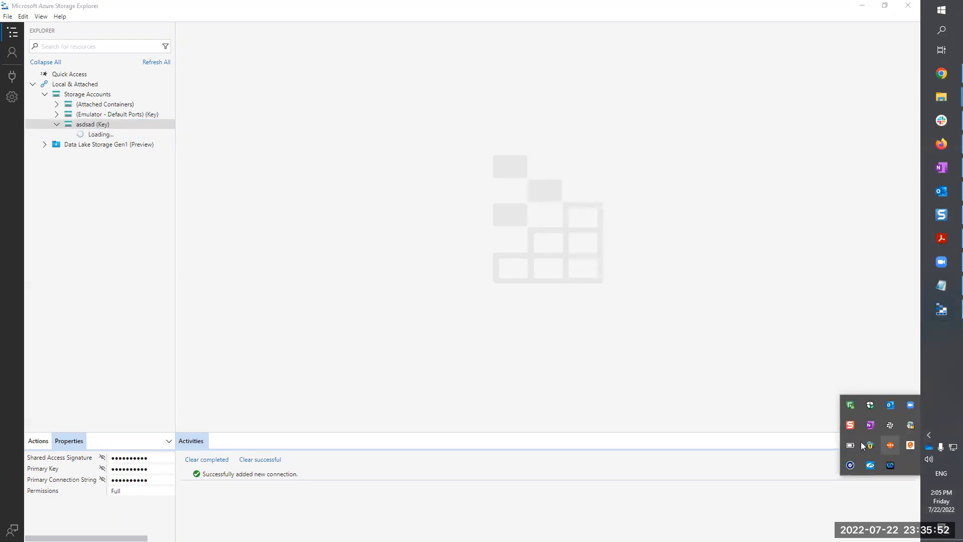
- Disconnect the Cisco AnyConnect VPN, close its window, and refresh the Storage Explorer tree
{"action": "left_click", "coordinate": [910, 425]}
{"action": "left_click", "coordinate": [793, 150]}
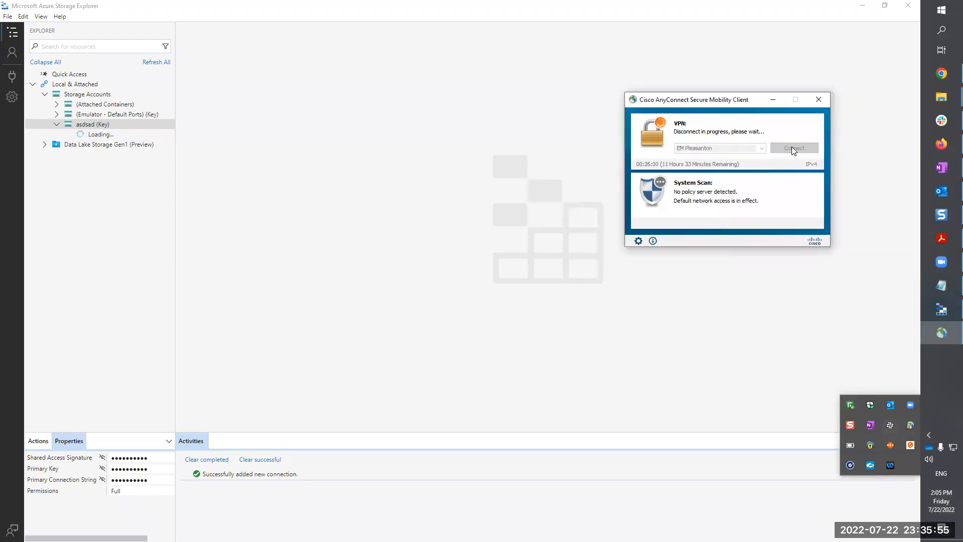
{"action": "left_click", "coordinate": [822, 99]}
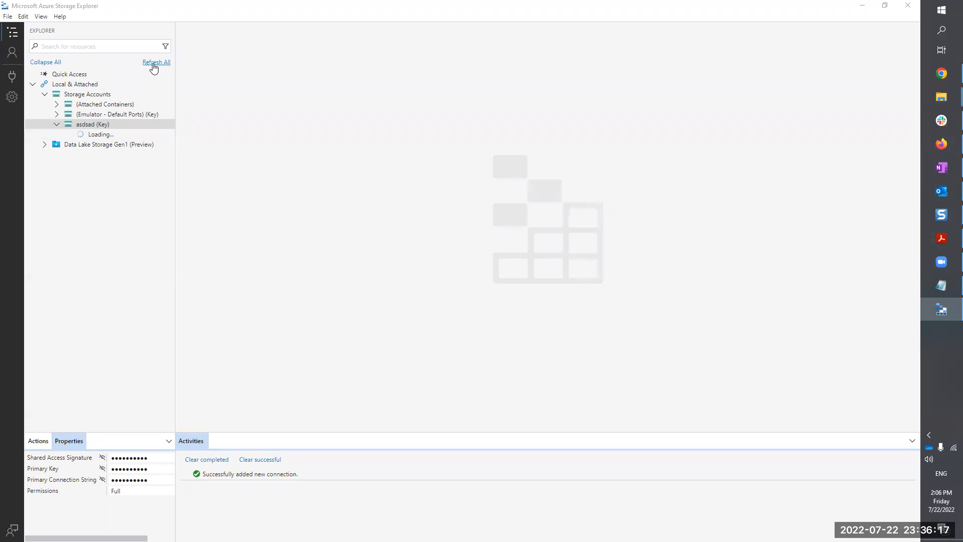
{"action": "left_click", "coordinate": [152, 64]}
- Expand asdsad (Key) and inspect its Blob Containers and File Shares, which are empty
{"action": "left_click", "coordinate": [45, 94]}
{"action": "left_click", "coordinate": [57, 124]}
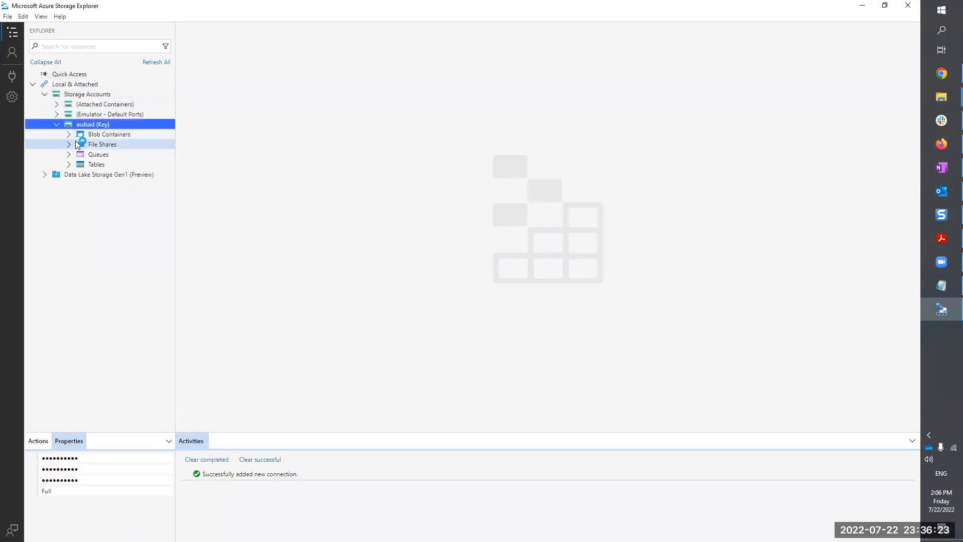
{"action": "left_click", "coordinate": [104, 138]}
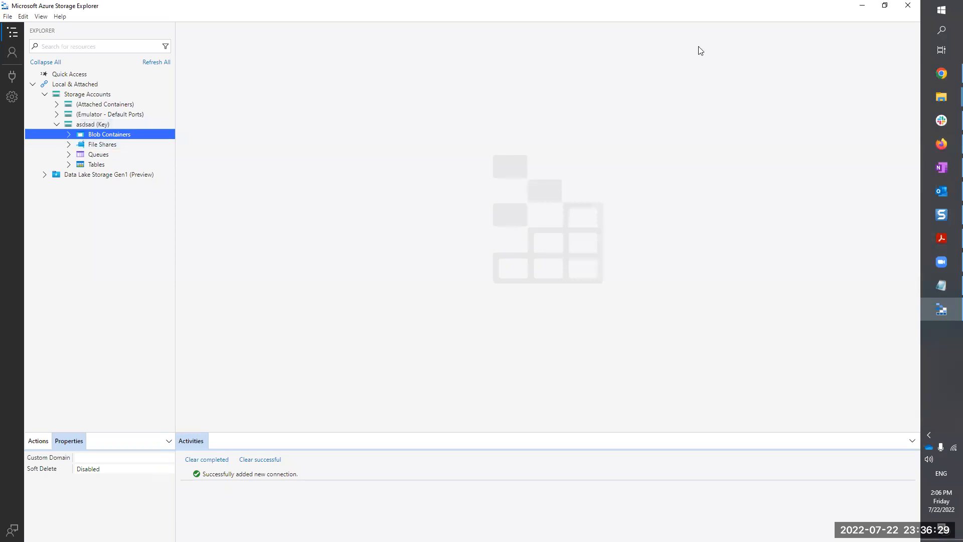
{"action": "left_click", "coordinate": [69, 134]}
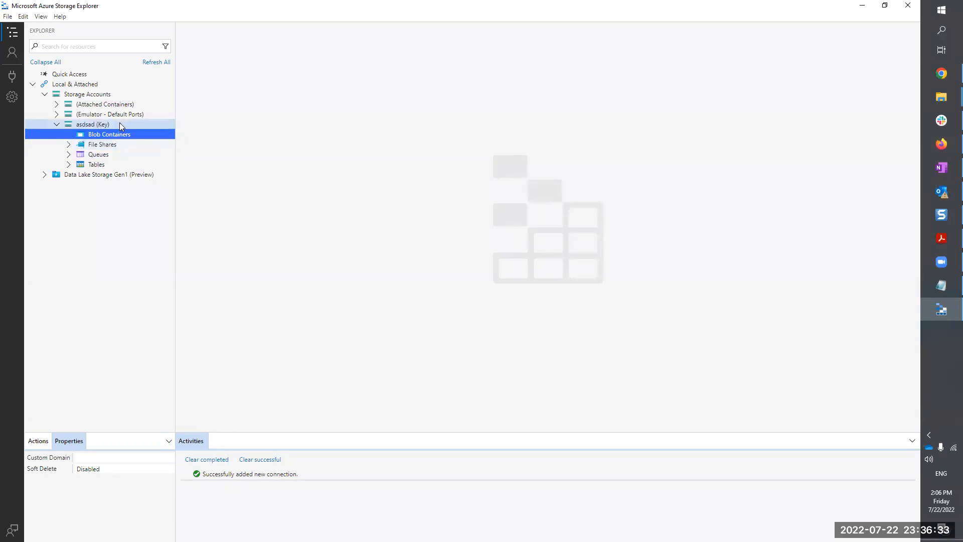
{"action": "left_click", "coordinate": [69, 144]}
{"action": "left_click", "coordinate": [119, 134]}
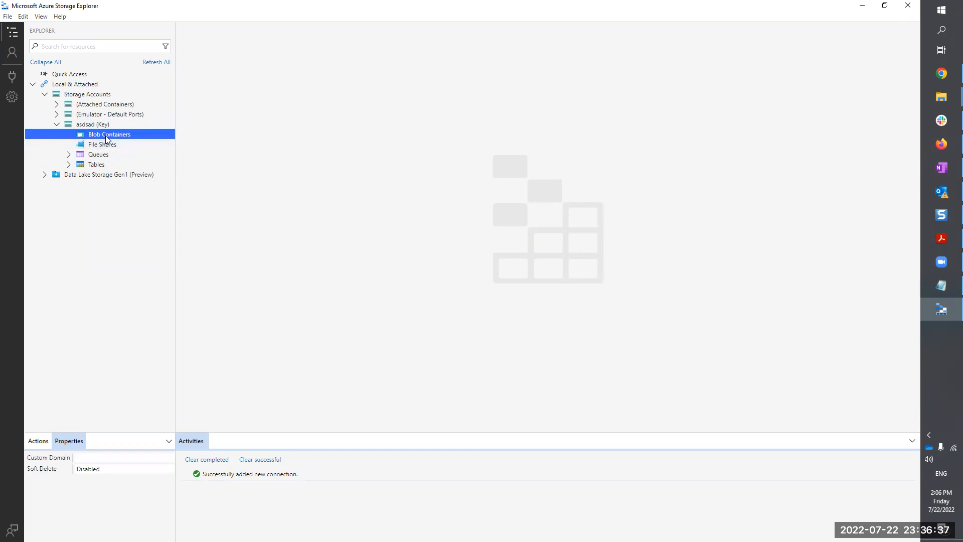
{"action": "left_click", "coordinate": [94, 125]}
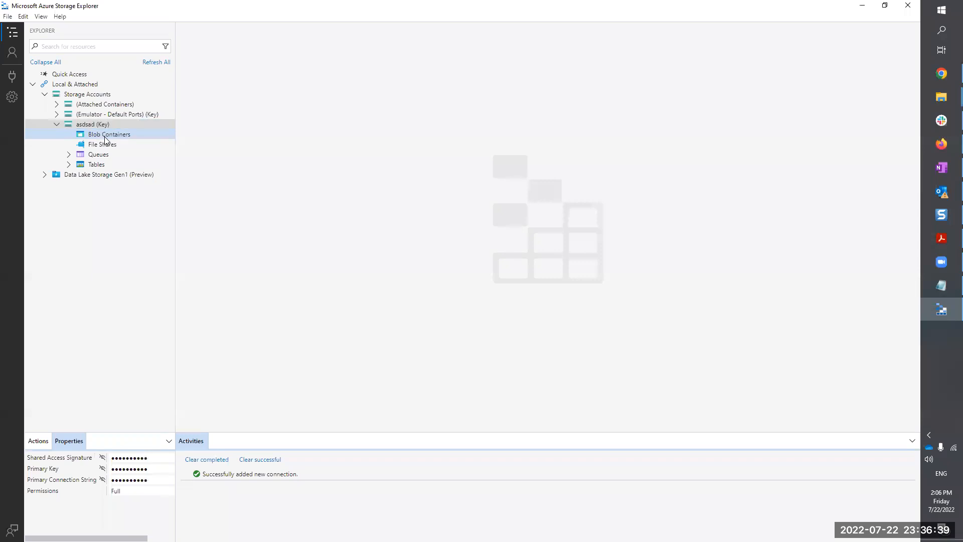
{"action": "left_click", "coordinate": [105, 134]}
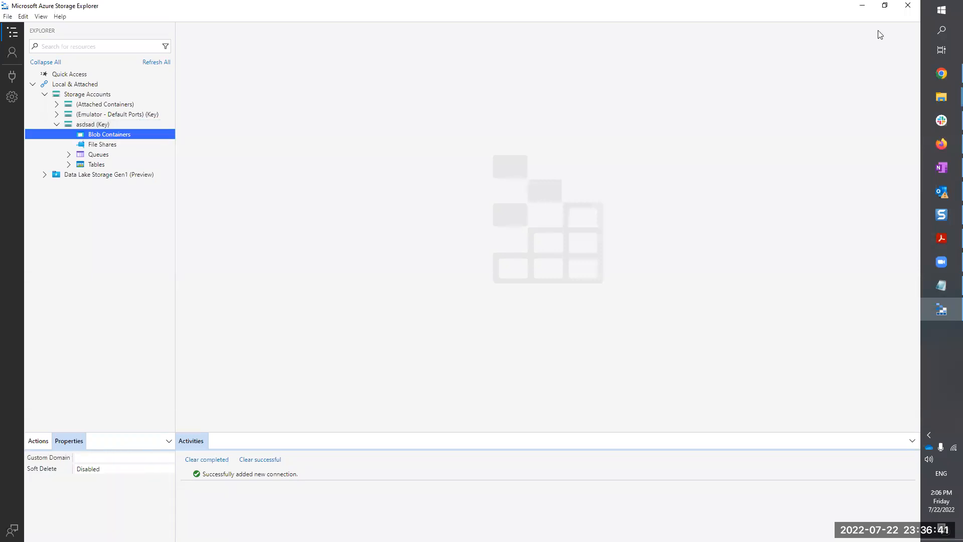
- Expand the Queues and Tables nodes under asdsad (Key), finding no queues or tables
{"action": "left_click", "coordinate": [104, 145]}
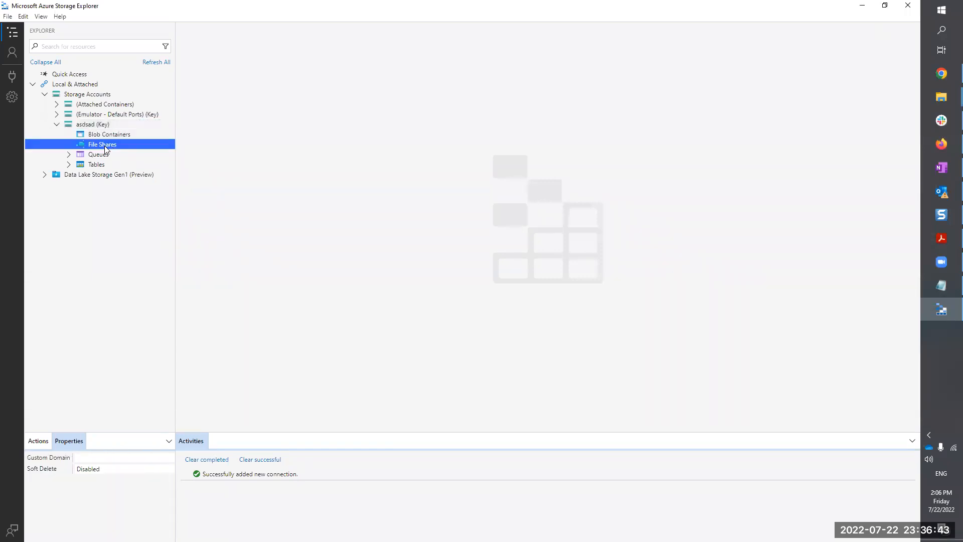
{"action": "left_click", "coordinate": [68, 154]}
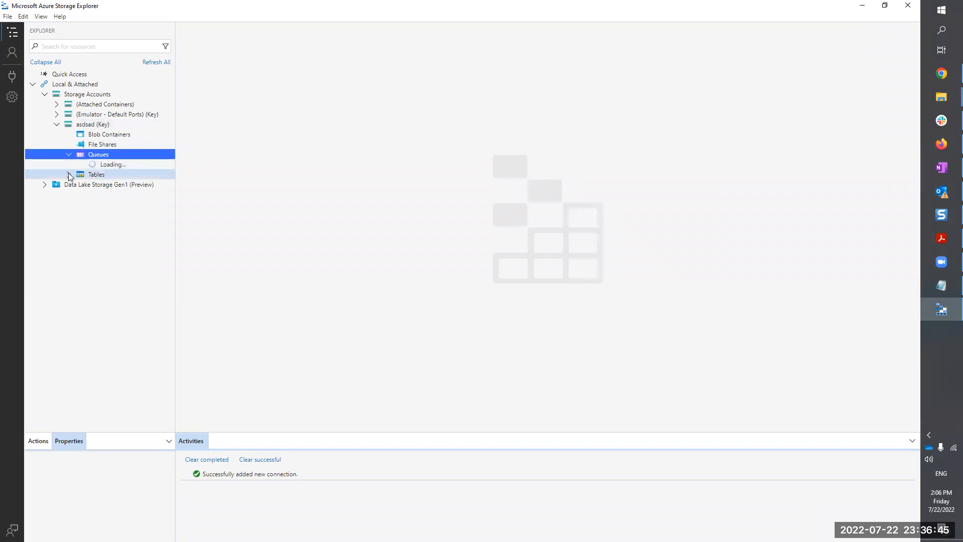
{"action": "left_click", "coordinate": [93, 136]}
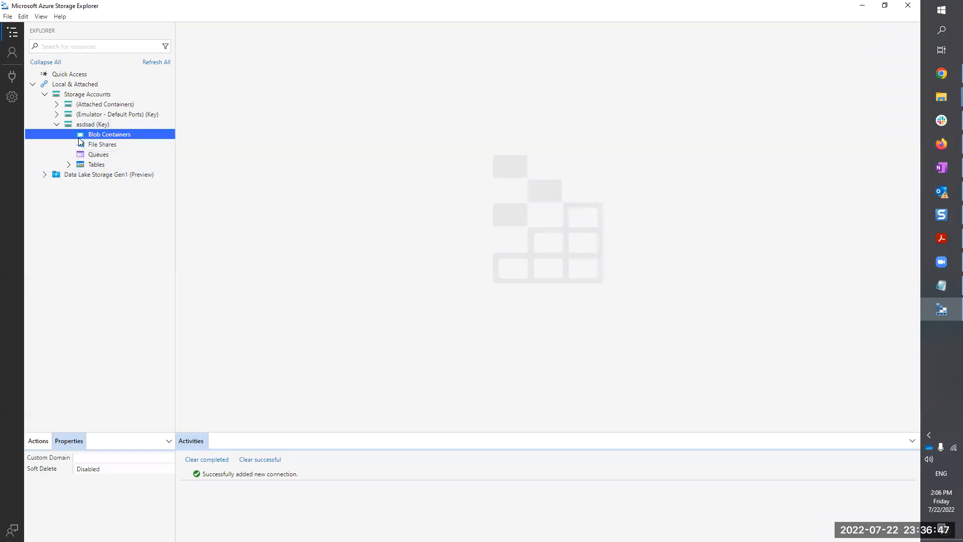
{"action": "left_click", "coordinate": [98, 124]}
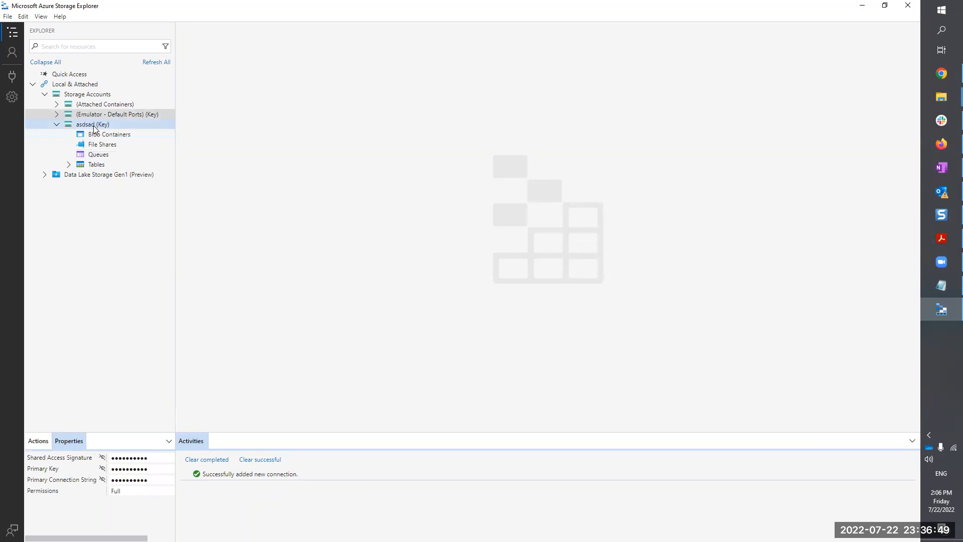
{"action": "left_click", "coordinate": [92, 134]}
{"action": "left_click", "coordinate": [85, 144]}
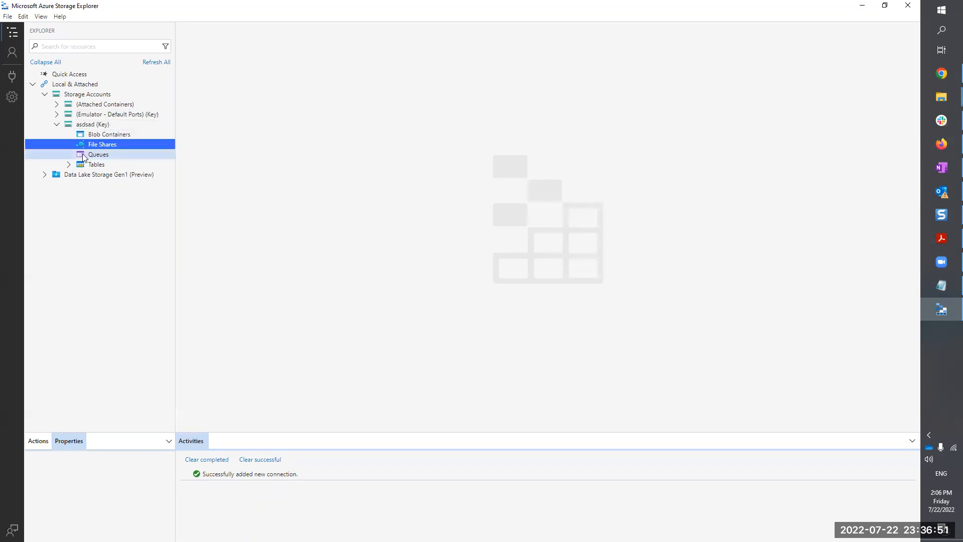
{"action": "left_click", "coordinate": [69, 165]}
{"action": "left_click", "coordinate": [99, 136]}
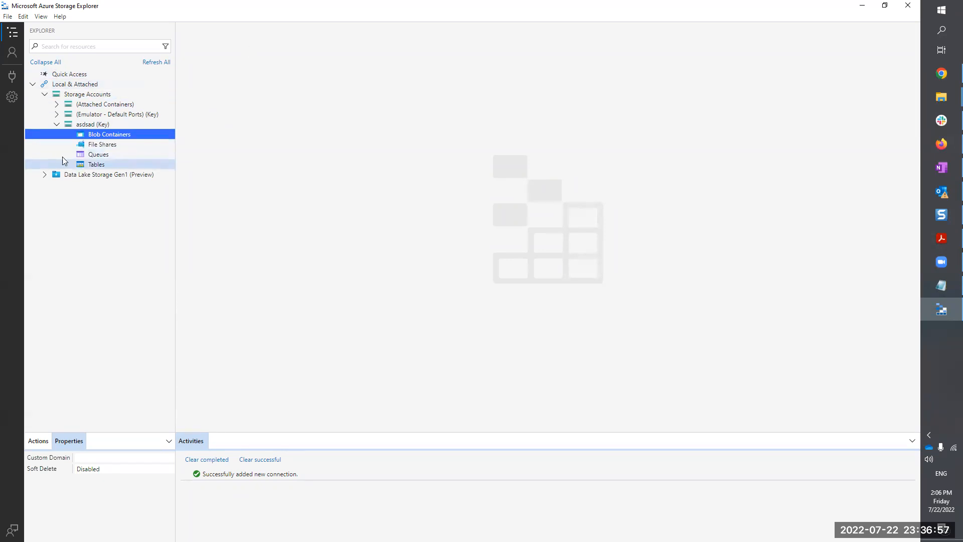
- Create a blob container, correcting the rejected name 'Can you see me' to 'canyouseeme'
{"action": "right_click", "coordinate": [95, 138]}
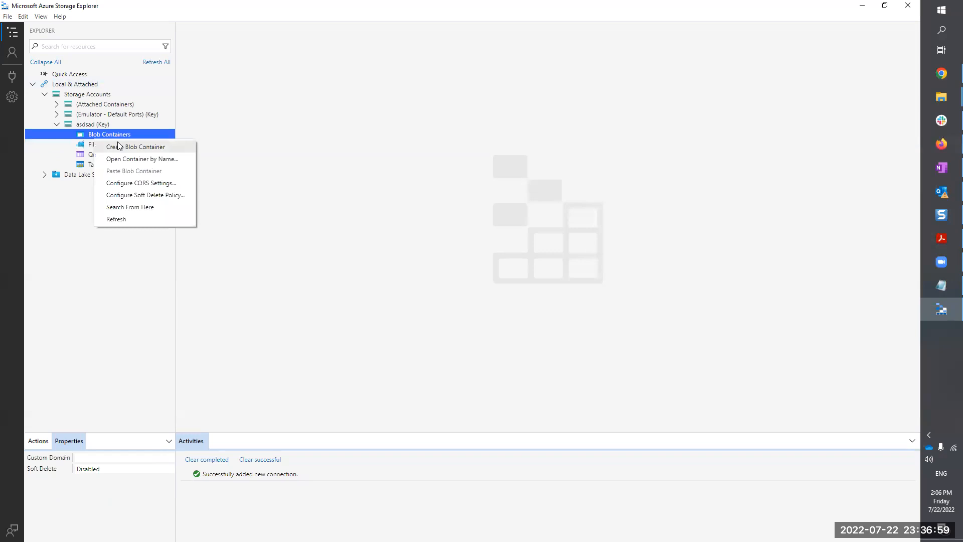
{"action": "left_click", "coordinate": [119, 144]}
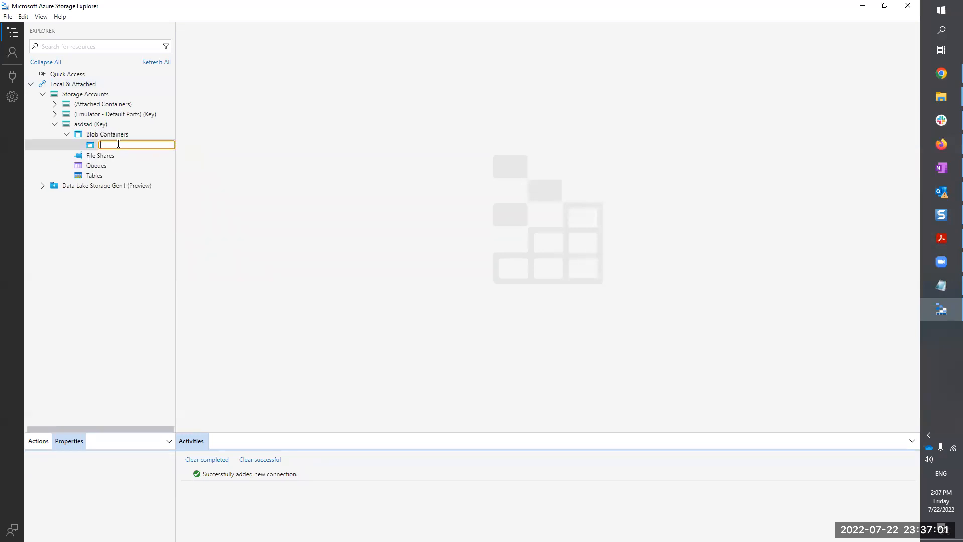
{"action": "type", "text": "Ca"}
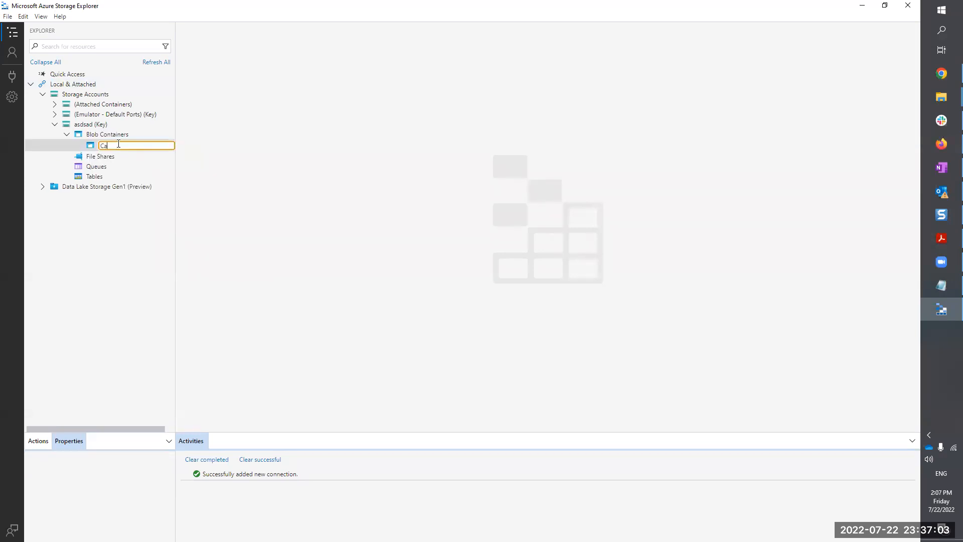
{"action": "type", "text": "n you see me"}
{"action": "key", "text": "Return"}
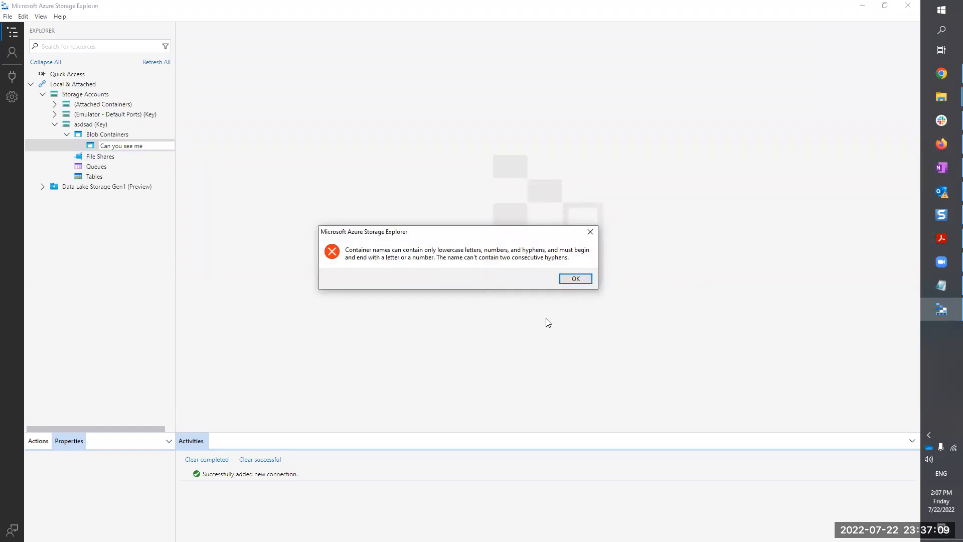
{"action": "left_click", "coordinate": [575, 279]}
{"action": "left_click_drag", "start_coordinate": [156, 146], "coordinate": [28, 142]}
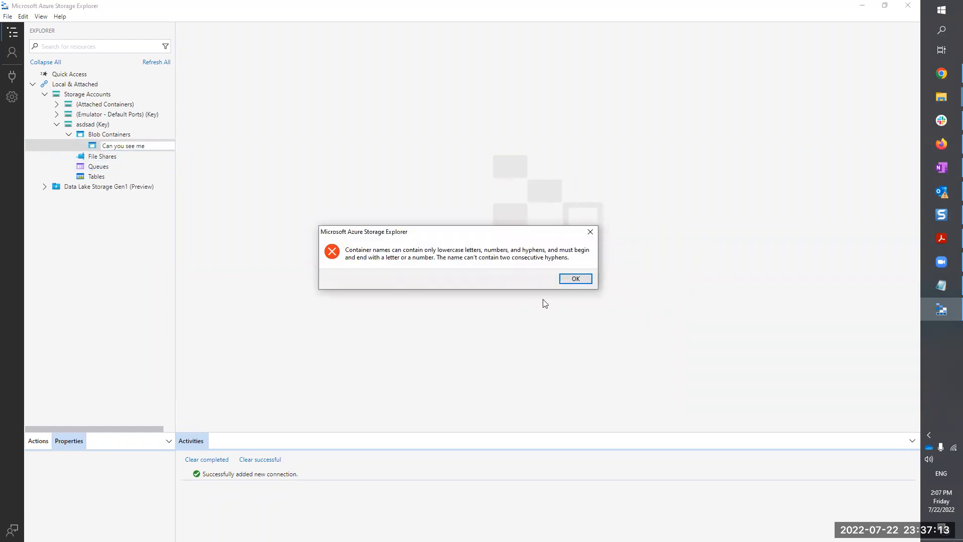
{"action": "left_click", "coordinate": [575, 279]}
{"action": "type", "text": "ca"}
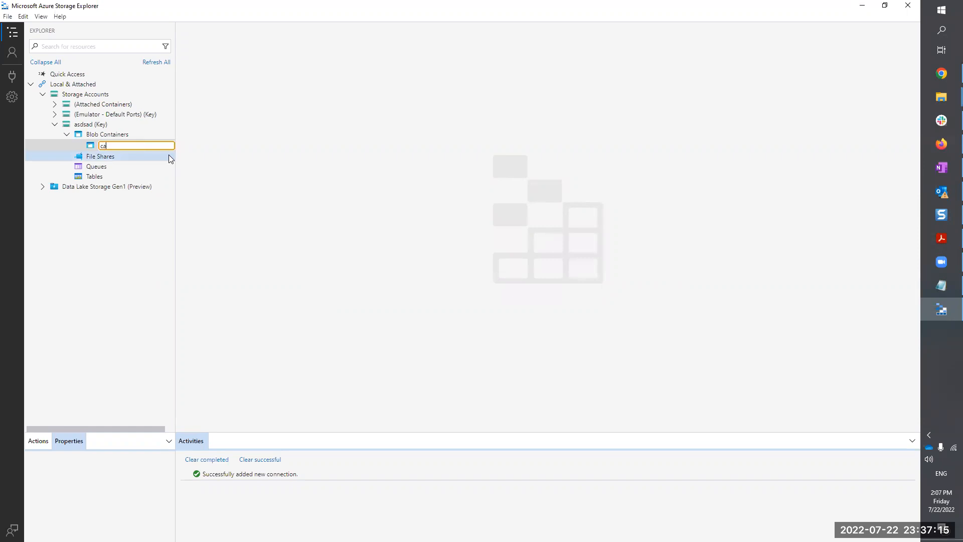
{"action": "type", "text": "nyouseeme"}
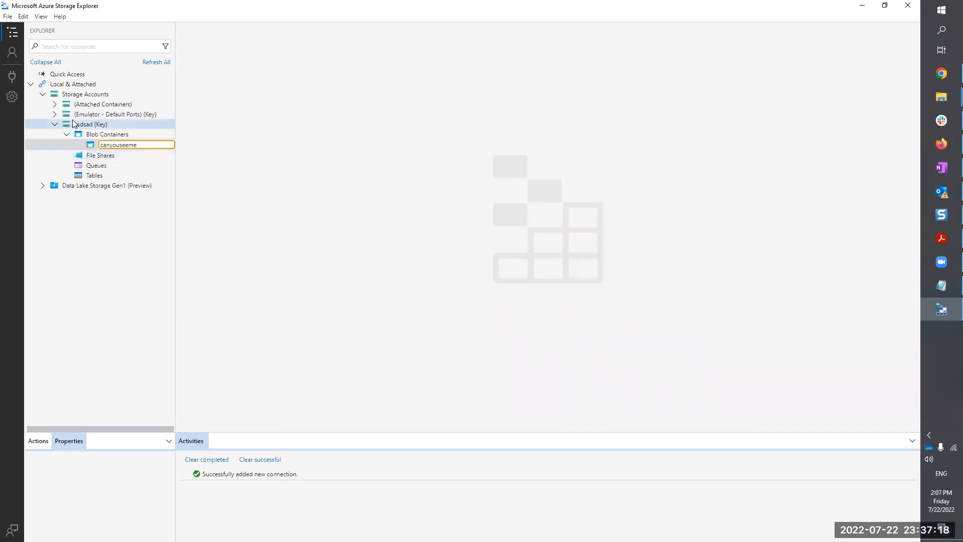
{"action": "left_click", "coordinate": [89, 162]}
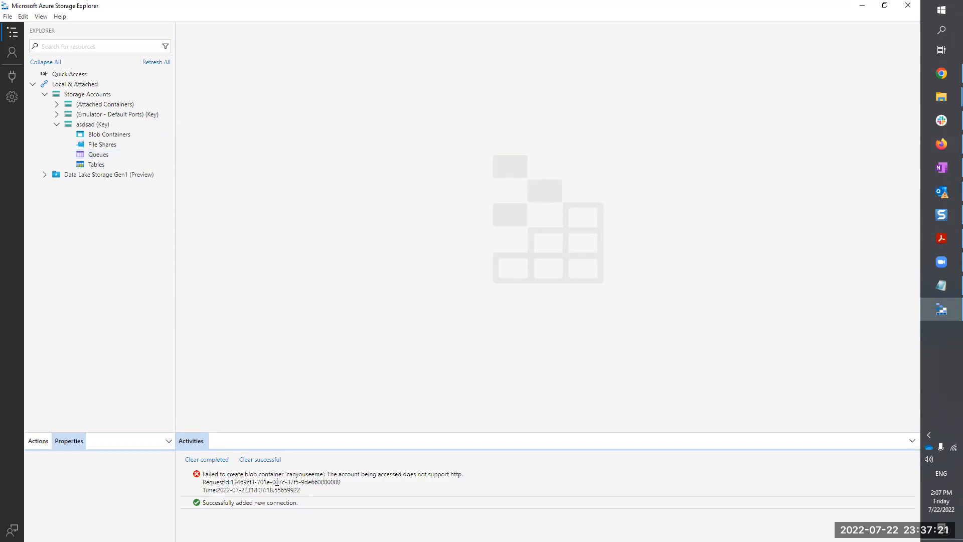
- Select the activity log message saying the account does not support HTTP
{"action": "left_click_drag", "start_coordinate": [314, 501], "coordinate": [276, 481]}
{"action": "left_click", "coordinate": [362, 499]}
{"action": "left_click", "coordinate": [119, 134]}
{"action": "left_click", "coordinate": [114, 143]}
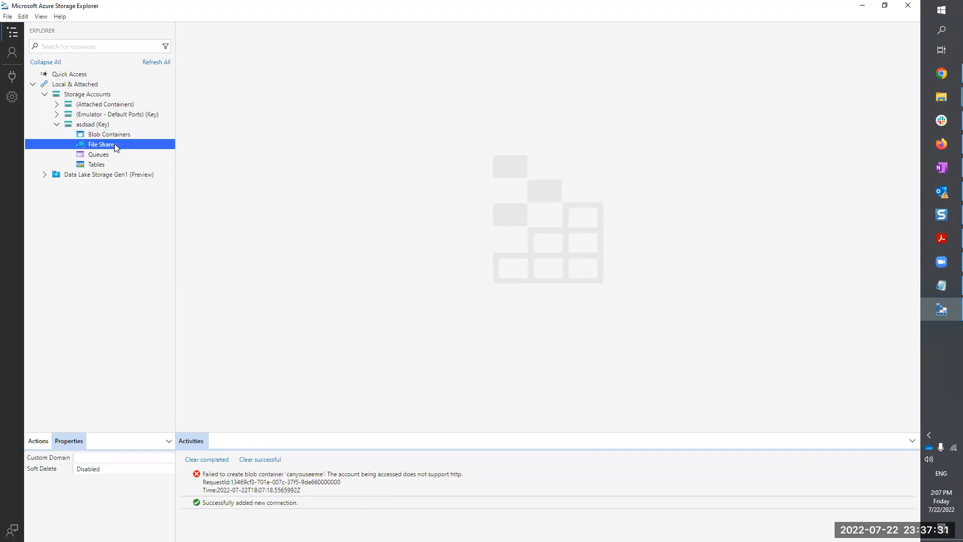
- Attempt to create a file share named 'fail'
{"action": "right_click", "coordinate": [114, 144]}
{"action": "left_click", "coordinate": [136, 151]}
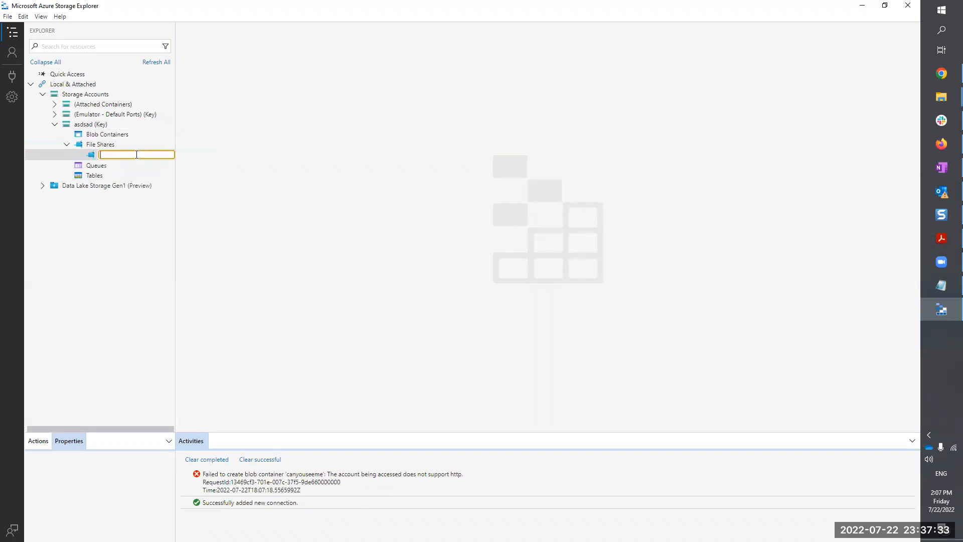
{"action": "type", "text": "fail"}
{"action": "key", "text": "Return"}
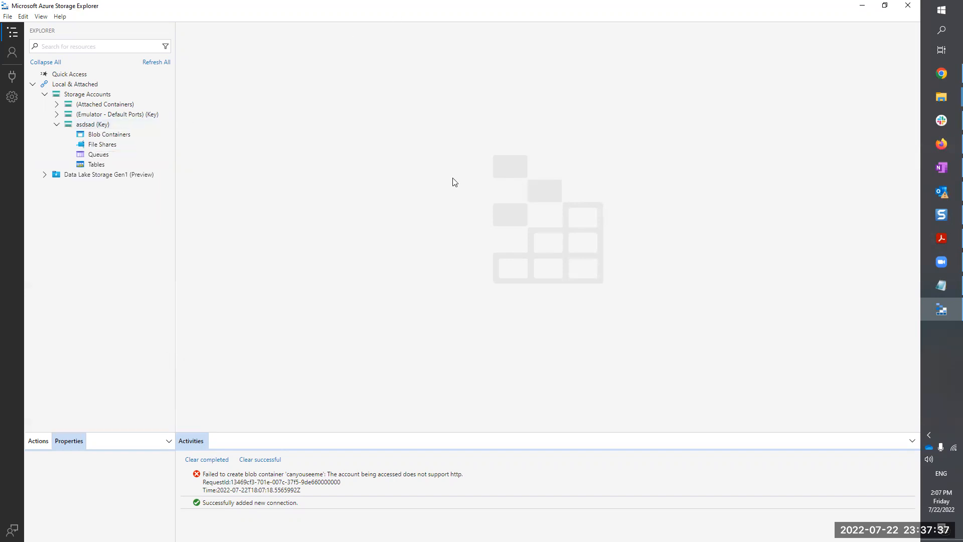